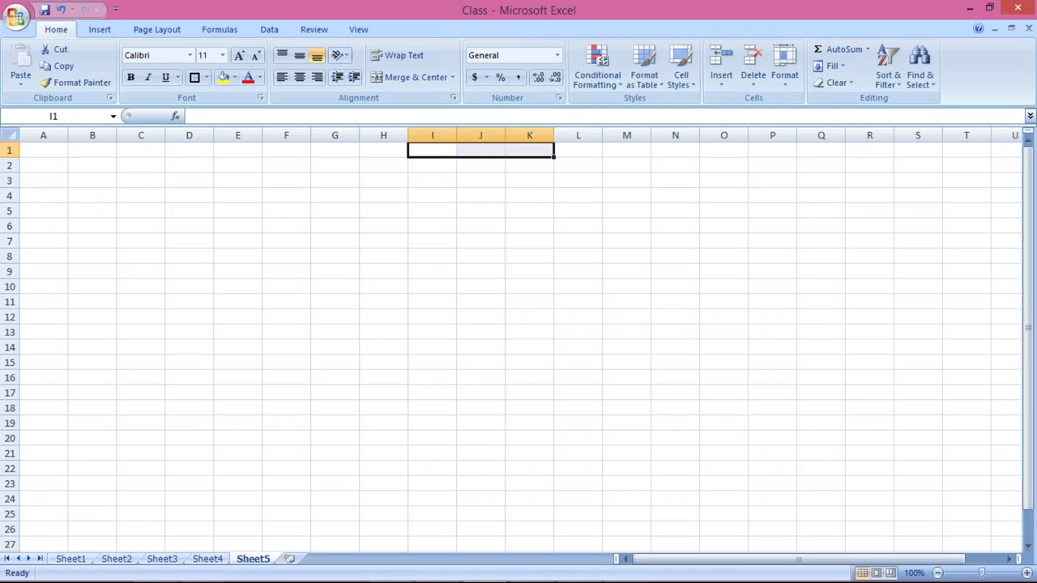
# Step: Merge and centre I1:K1, add a bottom border, and enter the title TATA MOTOR
pyautogui.click(419, 76)
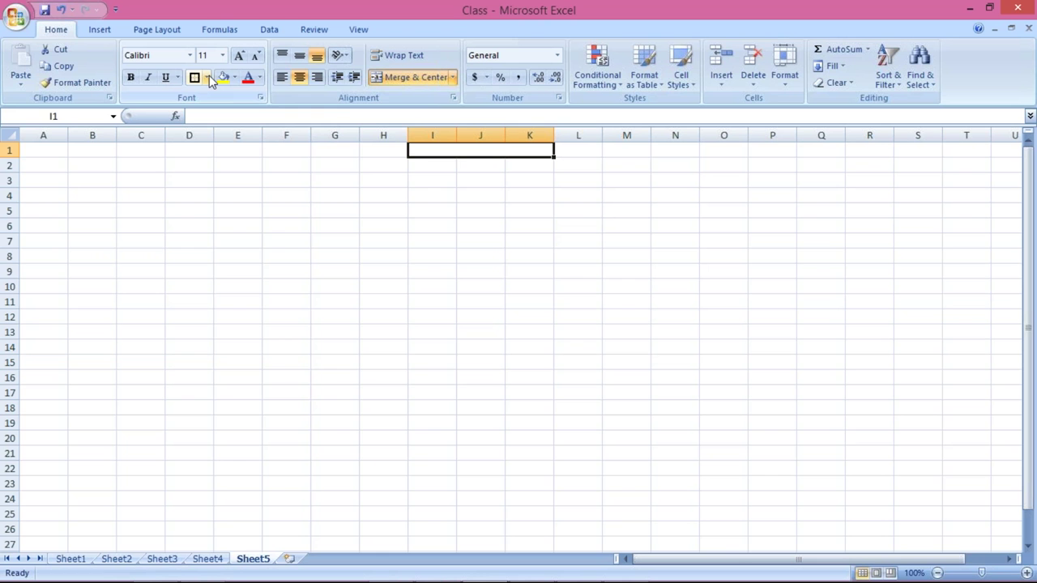
pyautogui.click(208, 77)
pyautogui.click(232, 129)
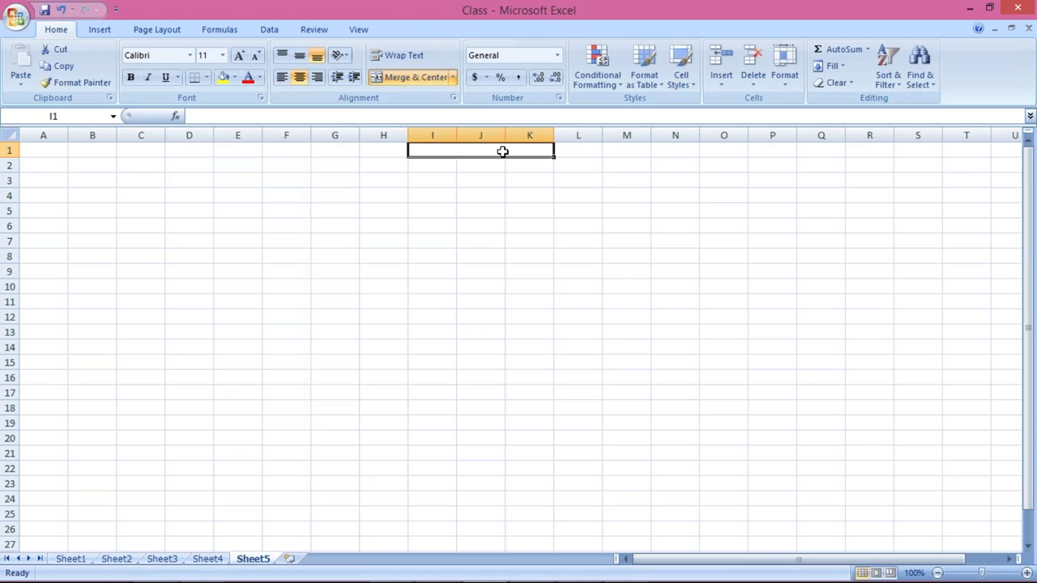
pyautogui.write('TATA ')
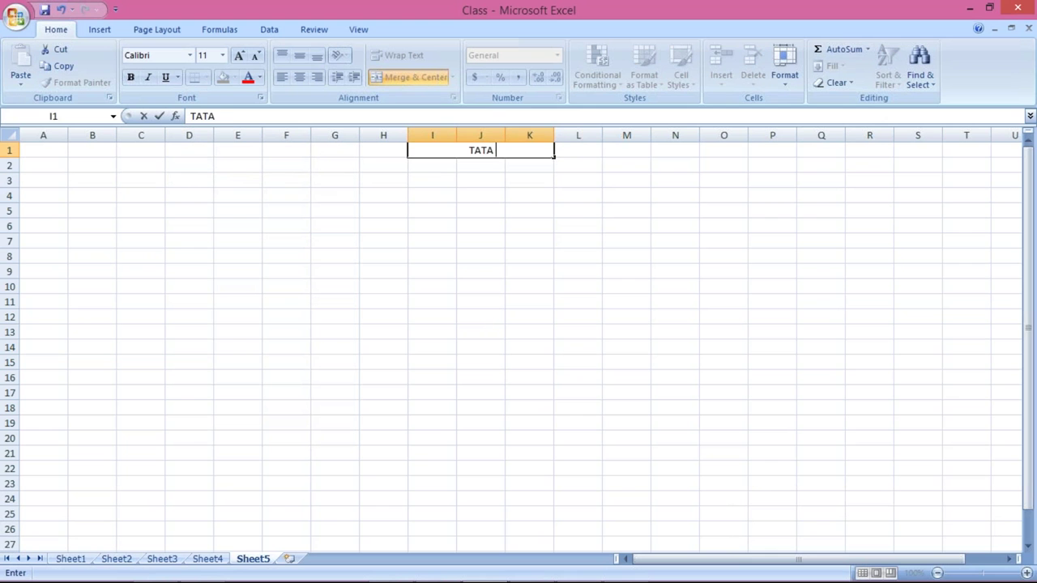
pyautogui.write('MOTOR')
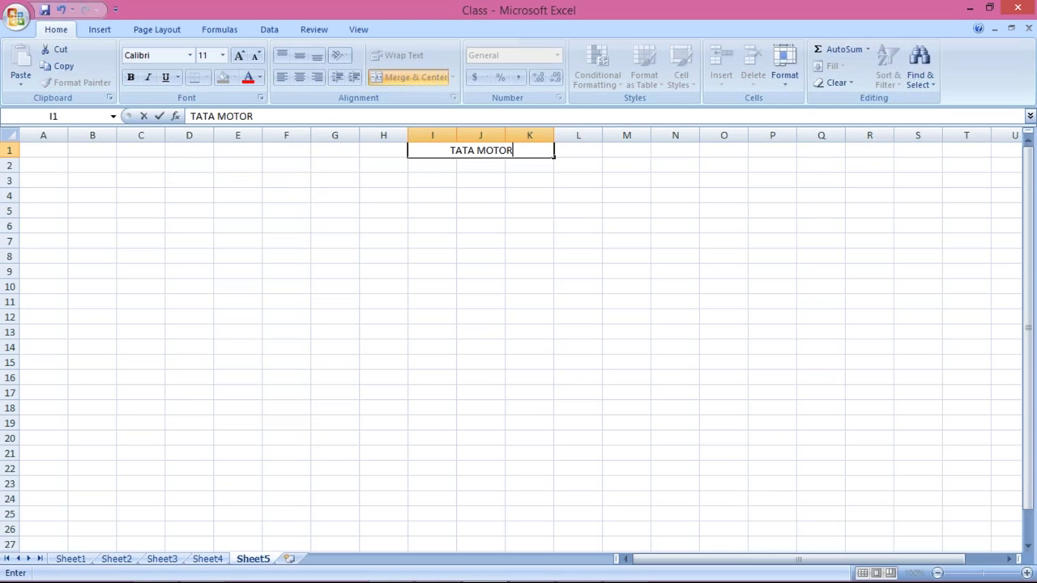
pyautogui.press('Return')
pyautogui.press('Return')
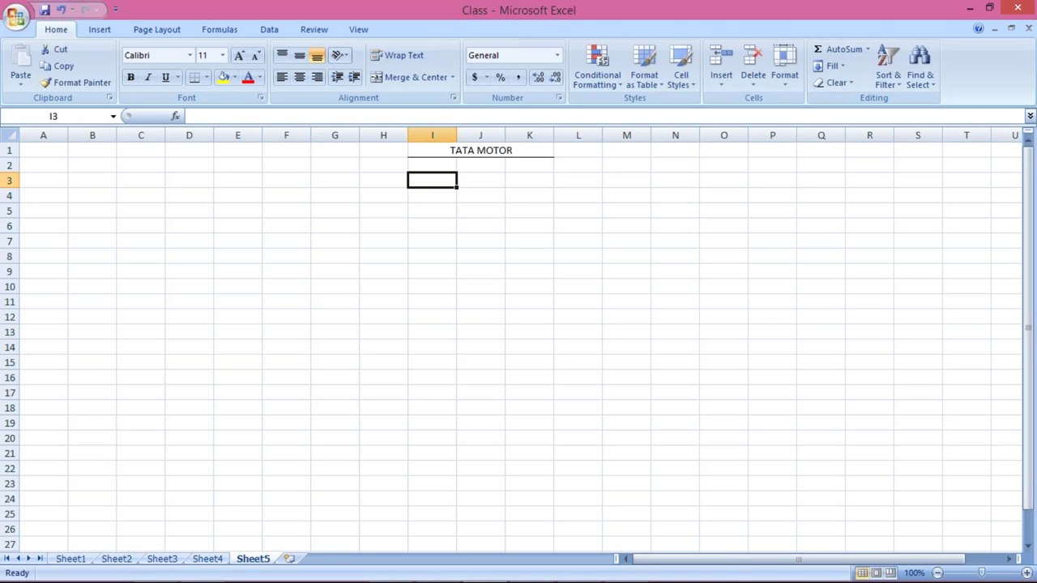
# Step: Enter 01.12.2018 in I3 and autofit column I to show it
pyautogui.write('01.12.2018')
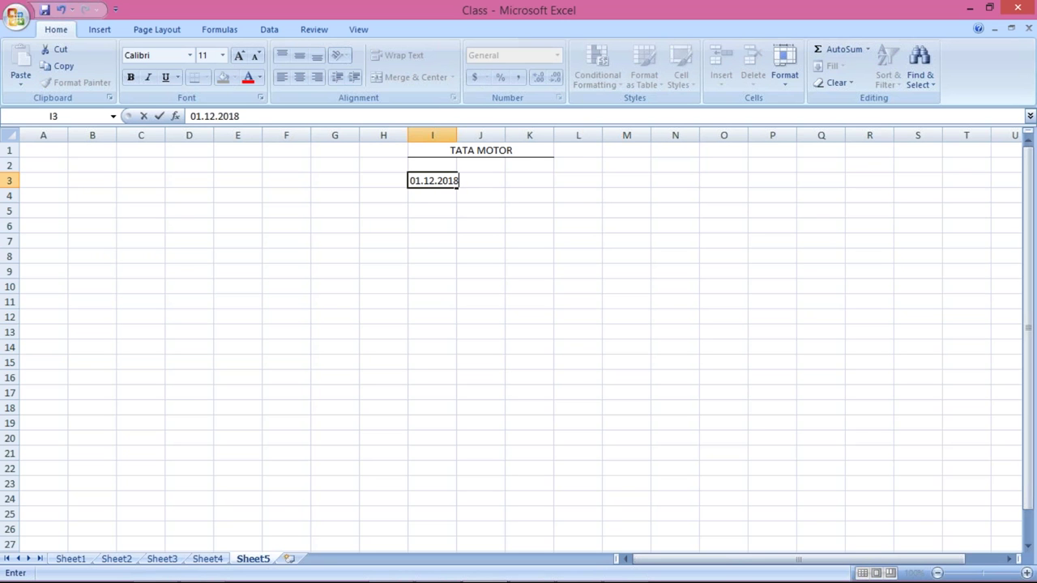
pyautogui.press('Tab')
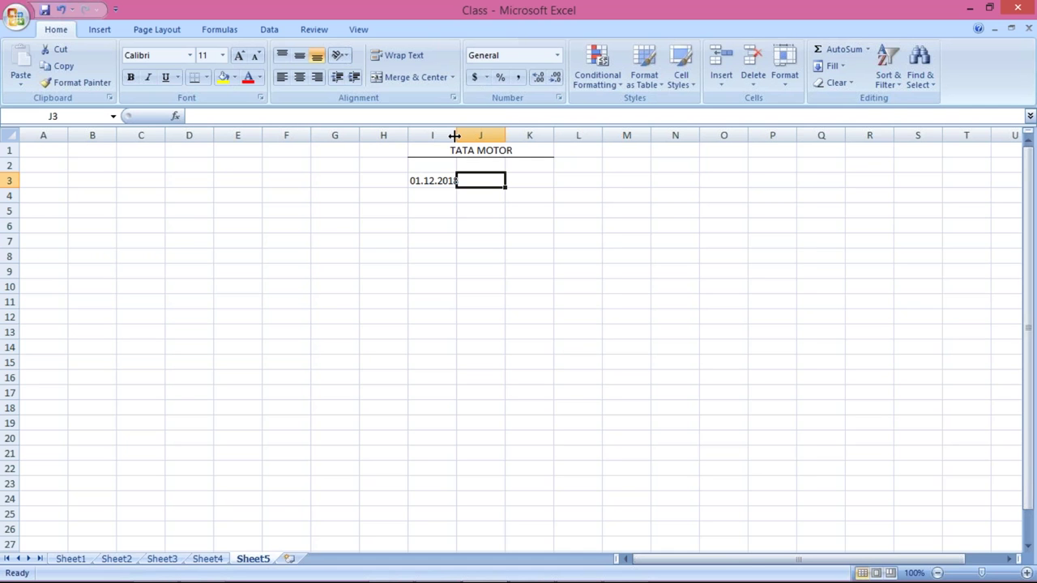
pyautogui.doubleClick(455, 135)
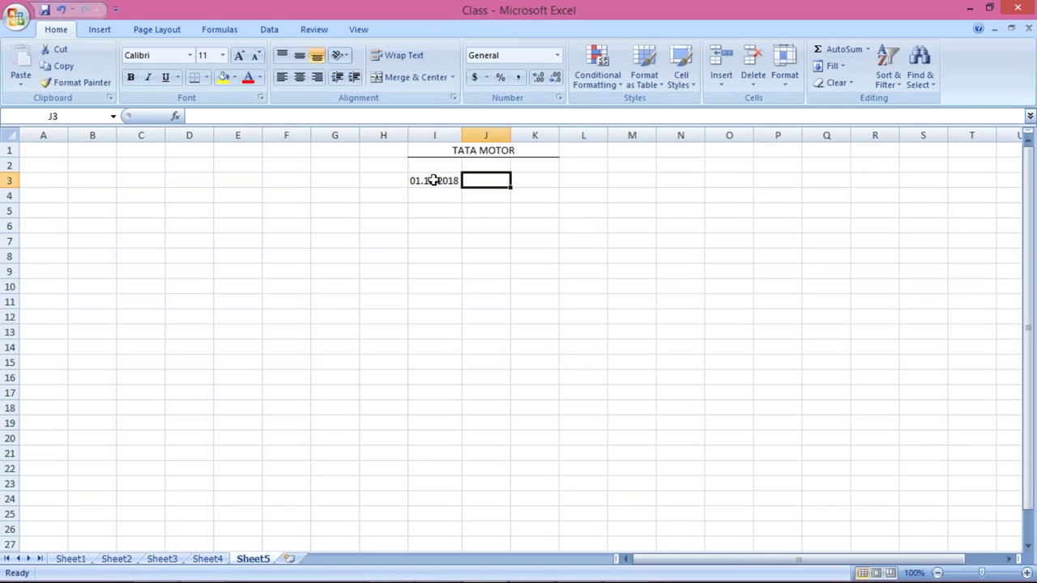
# Step: Cut the date 01.12.2018 from I3 and paste it into J3
pyautogui.click(433, 180)
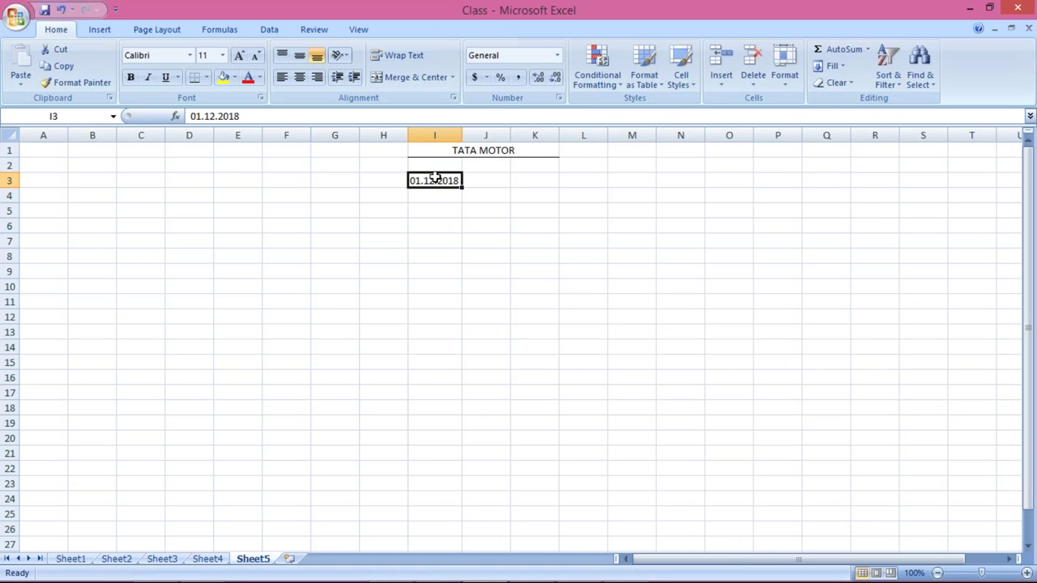
pyautogui.click(491, 181)
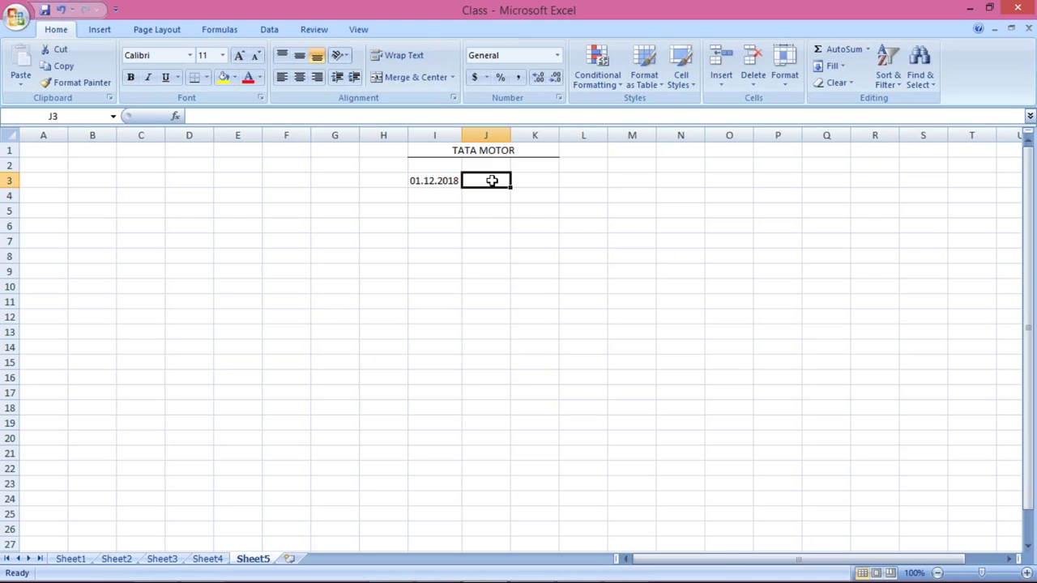
pyautogui.click(430, 181)
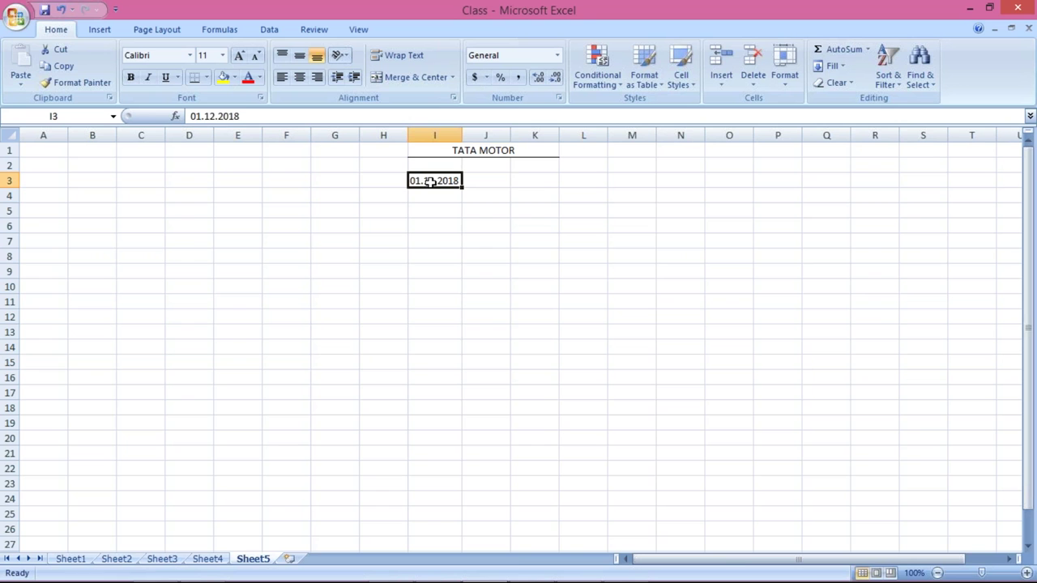
pyautogui.hotkey('ctrl', 'x')
pyautogui.click(491, 180)
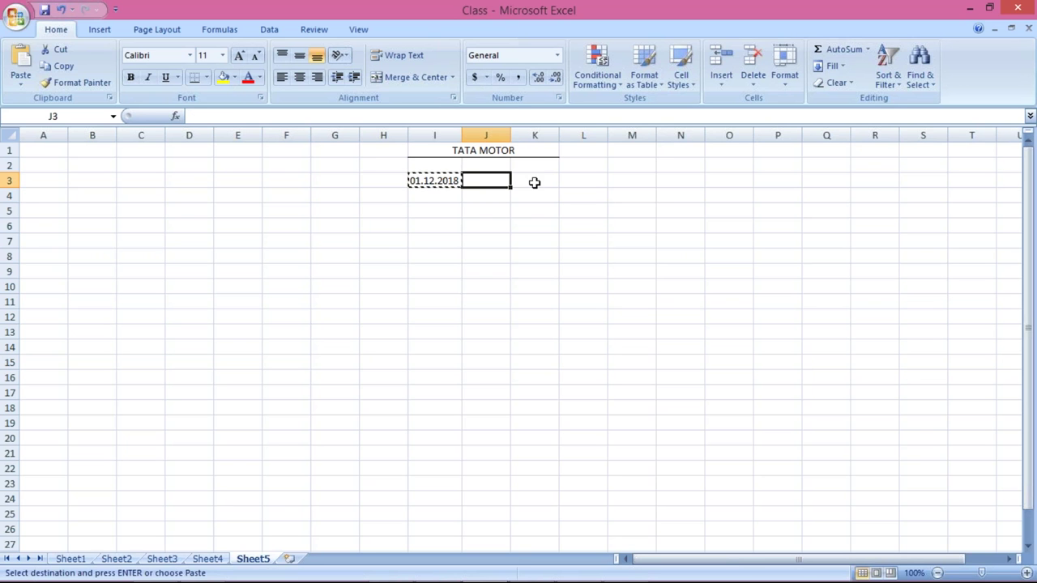
pyautogui.hotkey('ctrl', 'v')
pyautogui.click(540, 181)
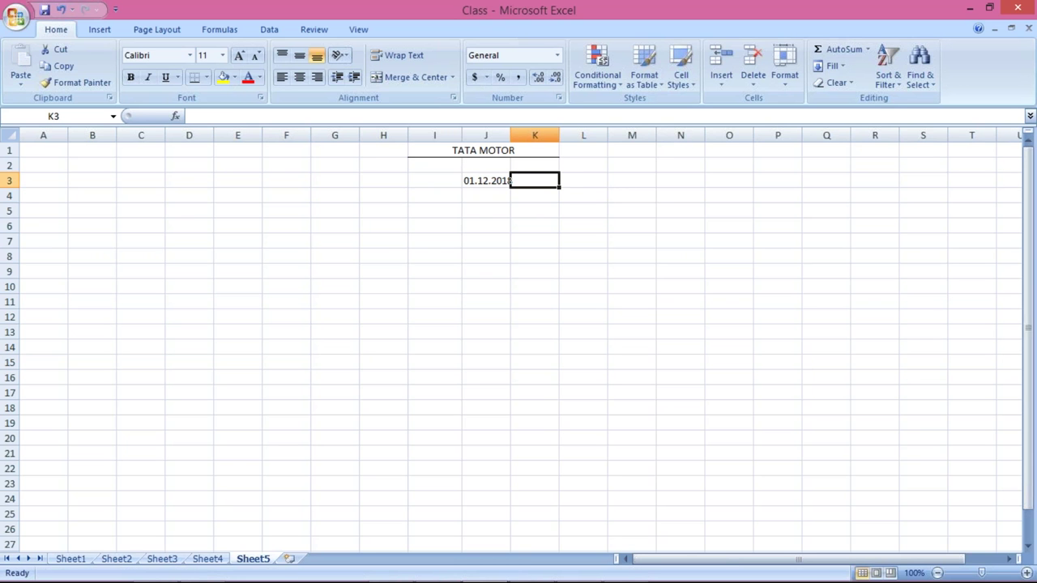
# Step: Enter the due date 30.12.2018 in K3 and widen columns J and K to fit
pyautogui.moveTo(512, 132); pyautogui.dragTo(516, 133)
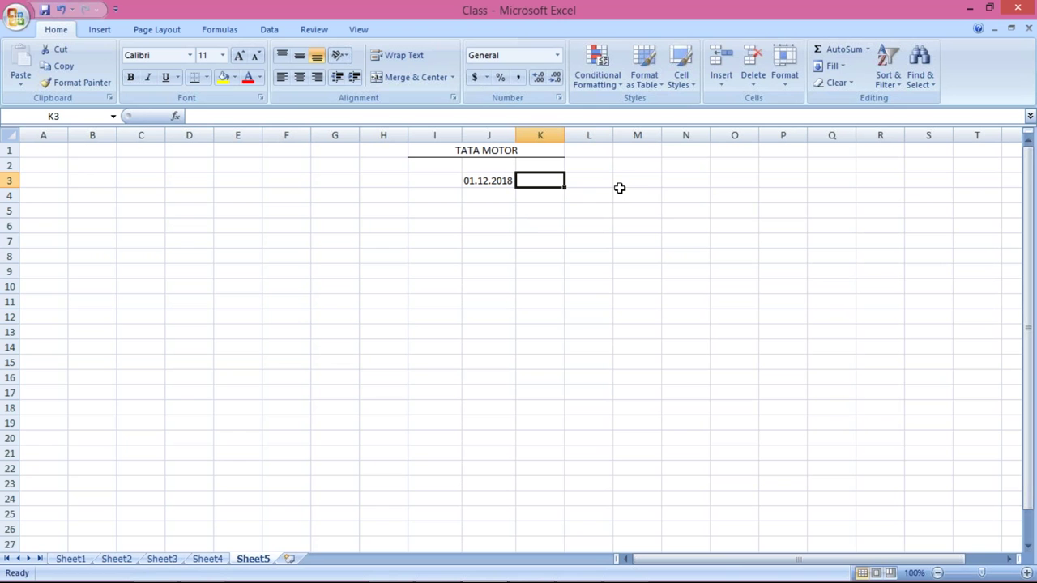
pyautogui.write('30')
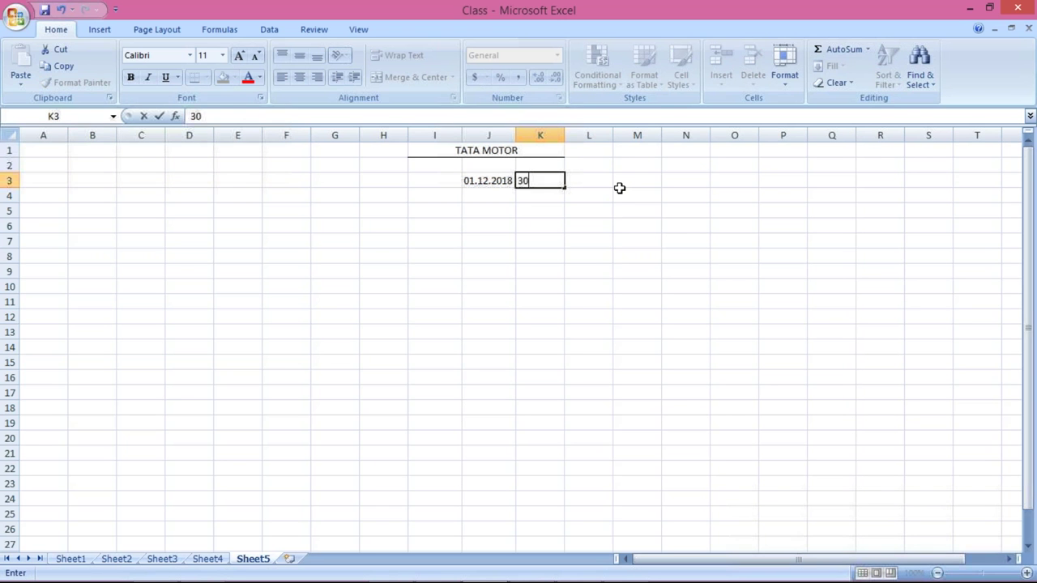
pyautogui.write('.12.2018')
pyautogui.press('Return')
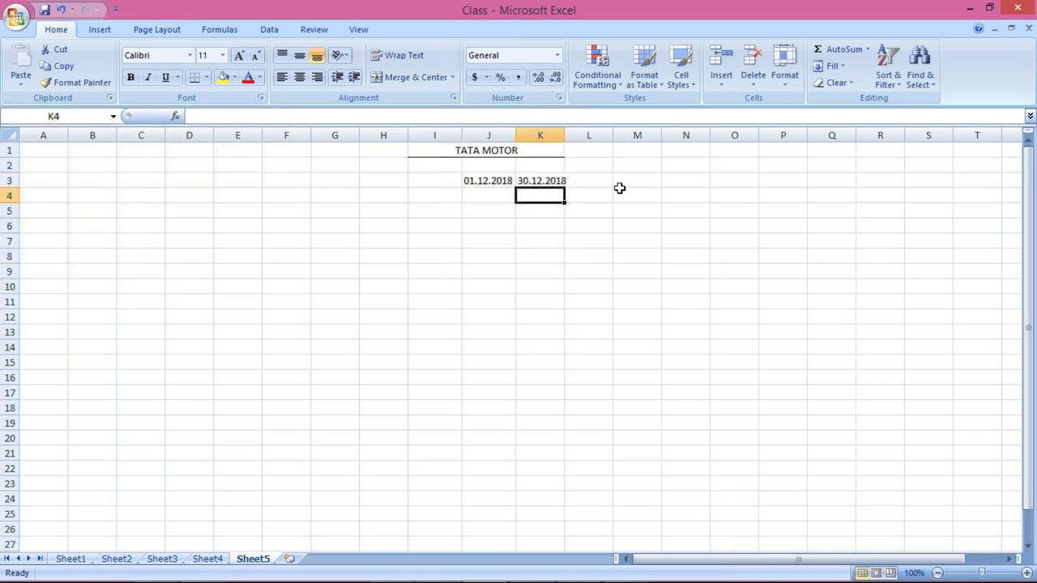
pyautogui.click(566, 129)
pyautogui.doubleClick(564, 136)
pyautogui.click(543, 181)
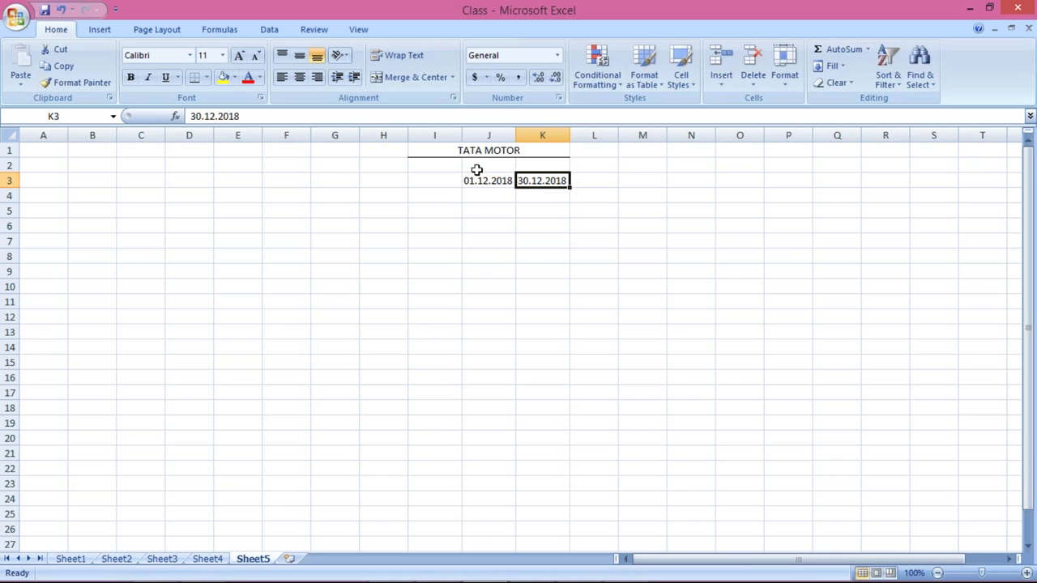
pyautogui.click(535, 162)
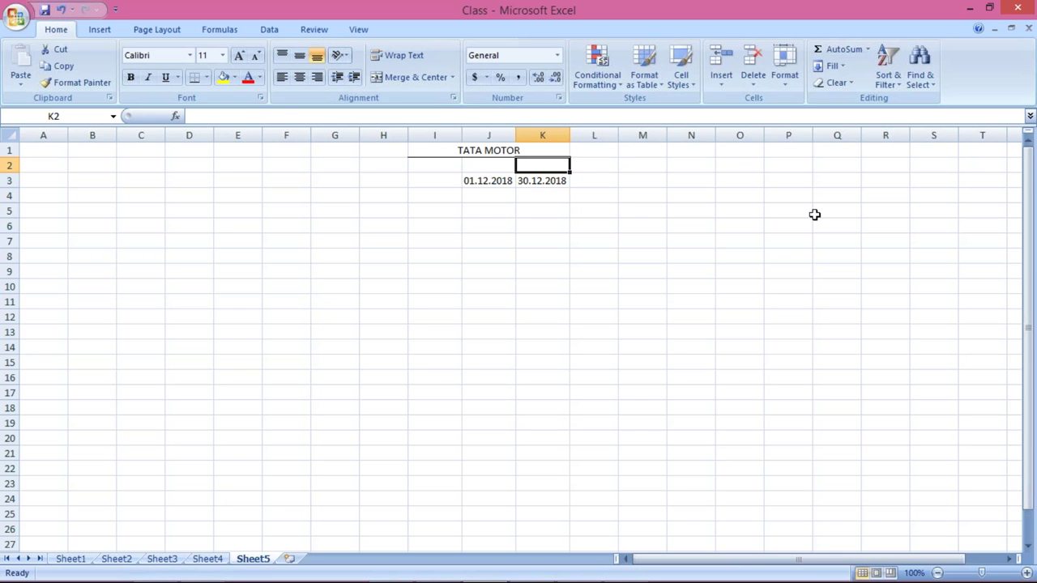
# Step: Enter DUE DT in K2 and centre-align all cells on the sheet
pyautogui.write('DUE DT')
pyautogui.press('Return')
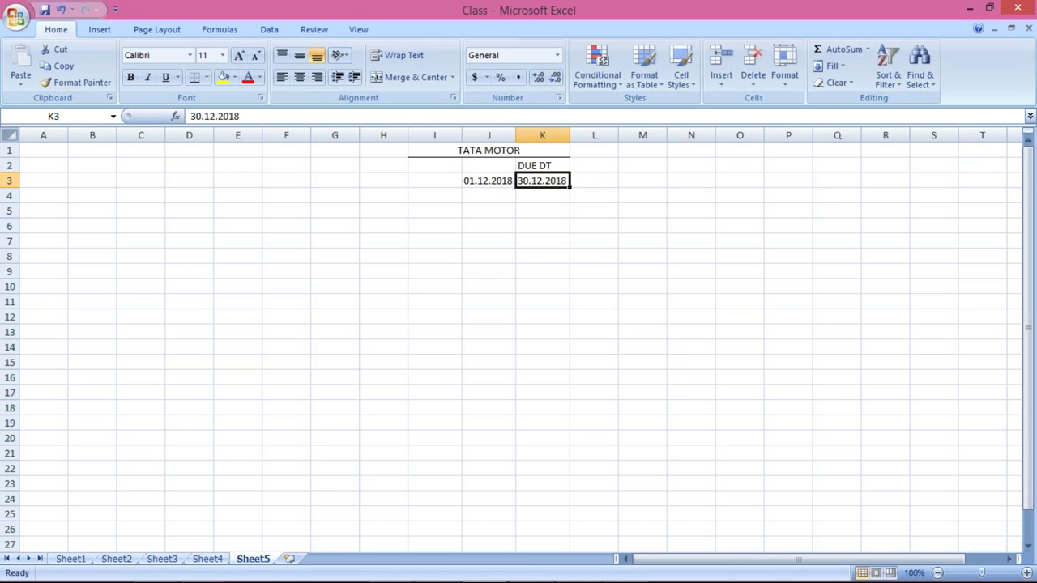
pyautogui.click(10, 130)
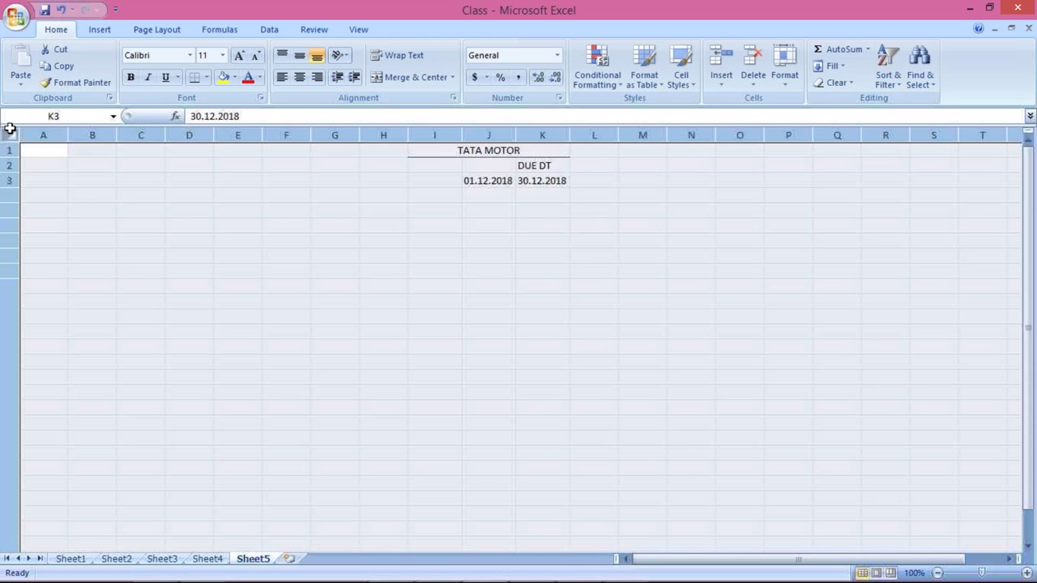
pyautogui.click(299, 77)
pyautogui.click(334, 241)
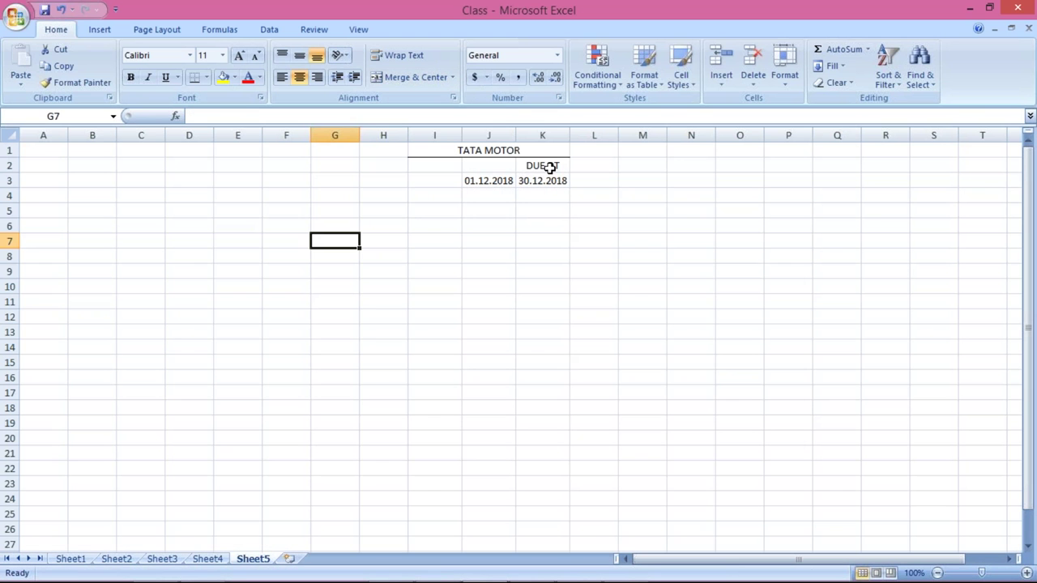
pyautogui.click(548, 167)
pyautogui.click(474, 181)
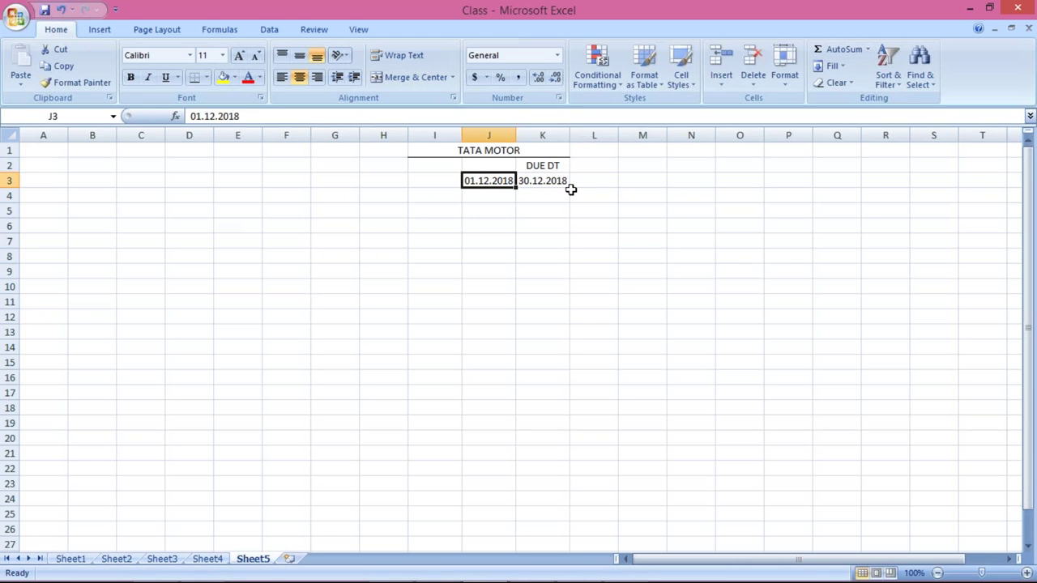
pyautogui.click(557, 182)
pyautogui.click(479, 180)
# Step: Enter start date 05.12.2018 in J4 and due date 04.01.2019 in K4
pyautogui.click(551, 181)
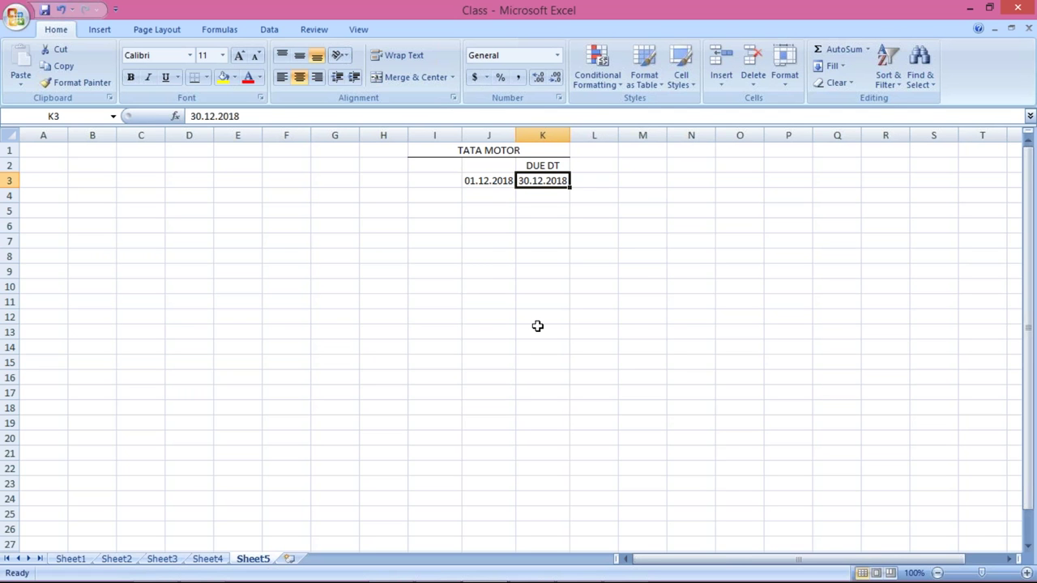
pyautogui.click(492, 201)
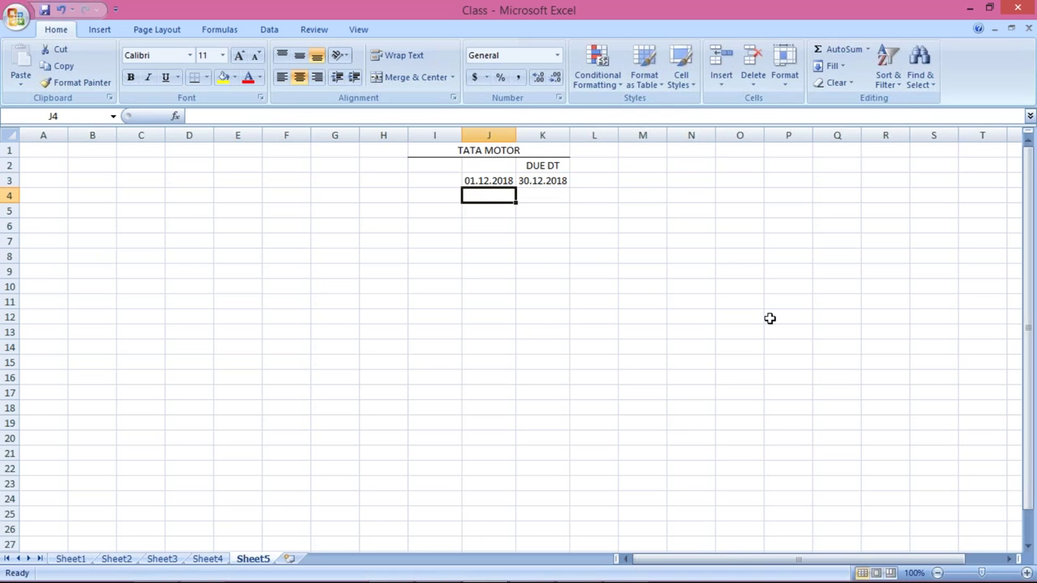
pyautogui.write('05.')
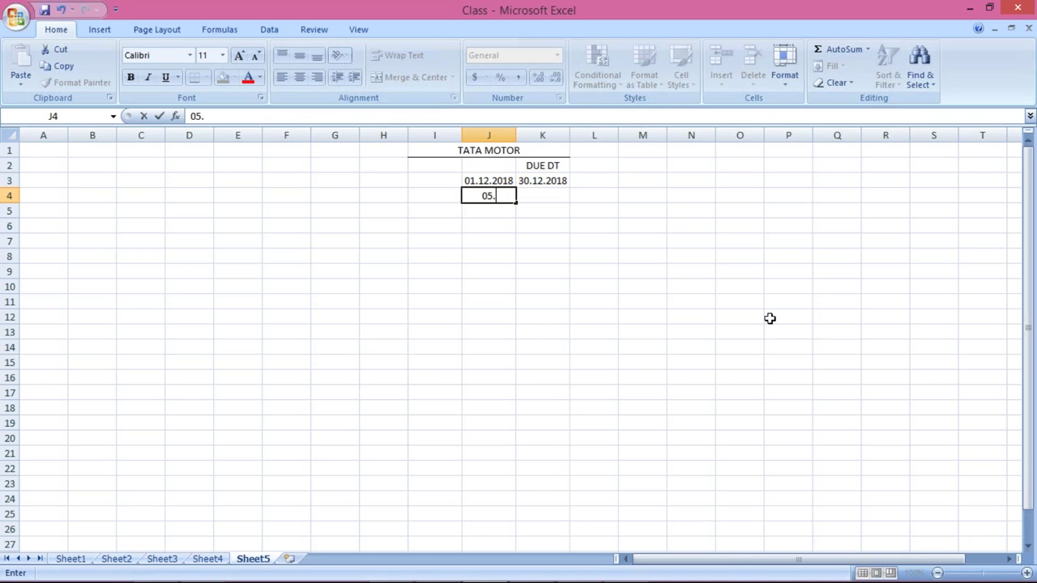
pyautogui.write('12.2018')
pyautogui.press('Return')
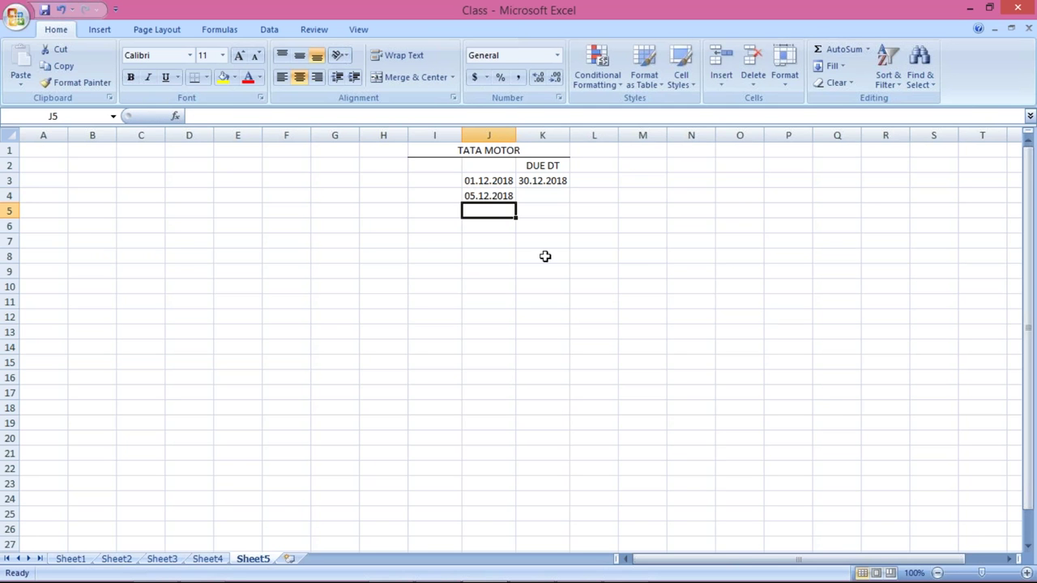
pyautogui.click(538, 196)
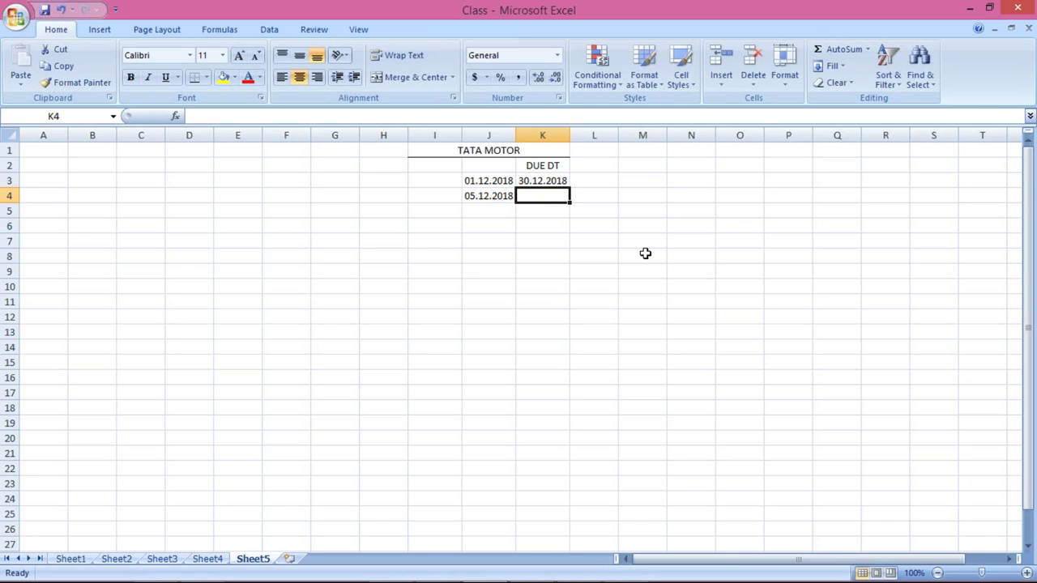
pyautogui.write('04.')
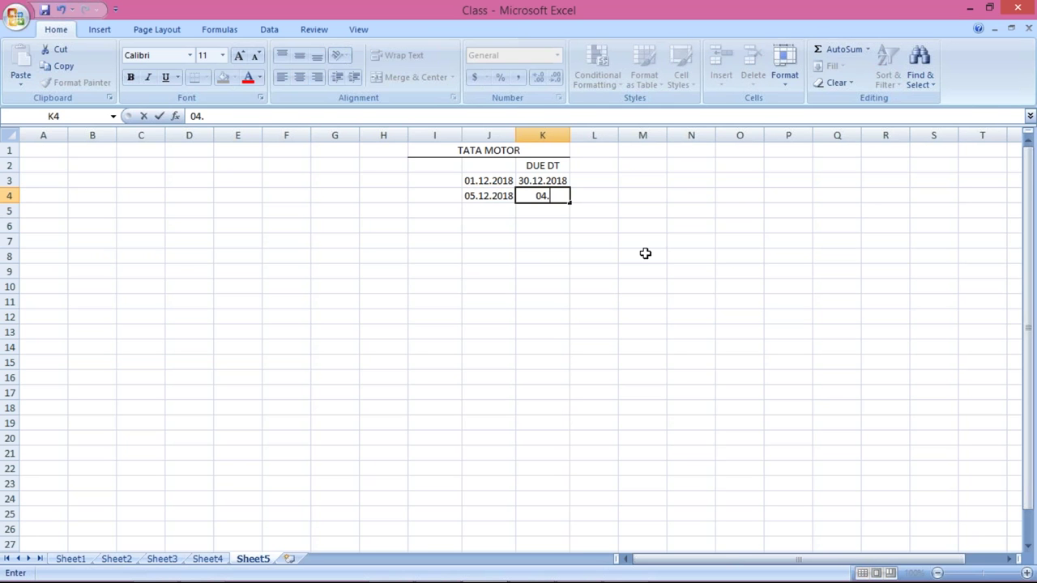
pyautogui.write('01.2019')
pyautogui.press('Return')
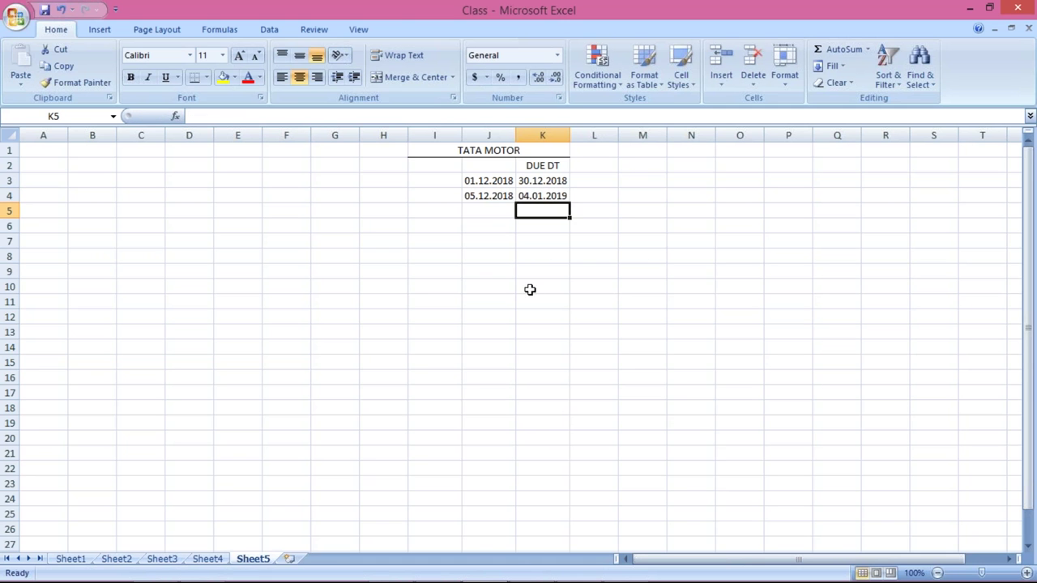
# Step: Enter start date 15.12.2018 in J5 and due date 14.01.2019 in K5
pyautogui.click(482, 211)
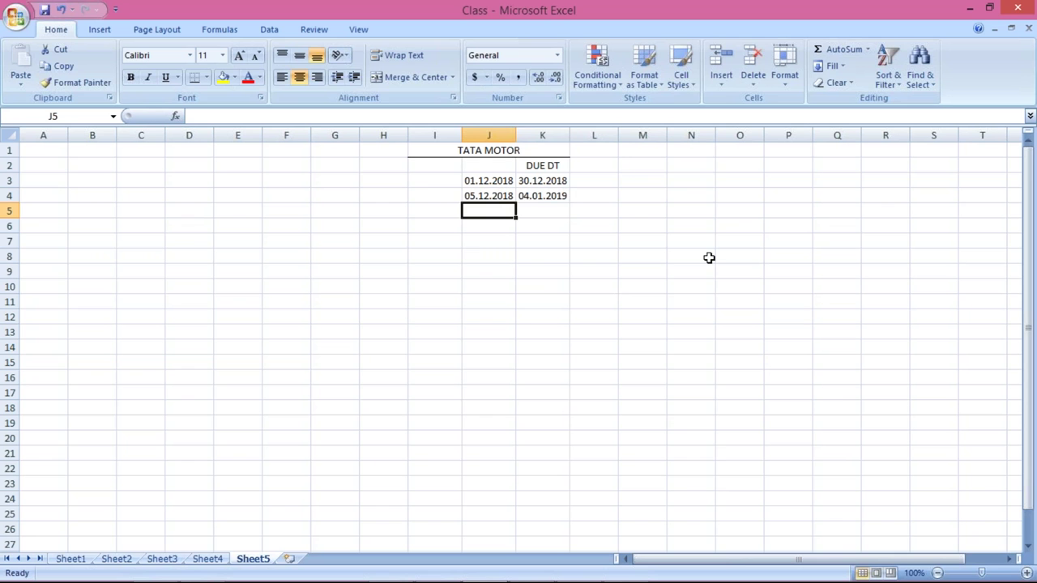
pyautogui.write('15.')
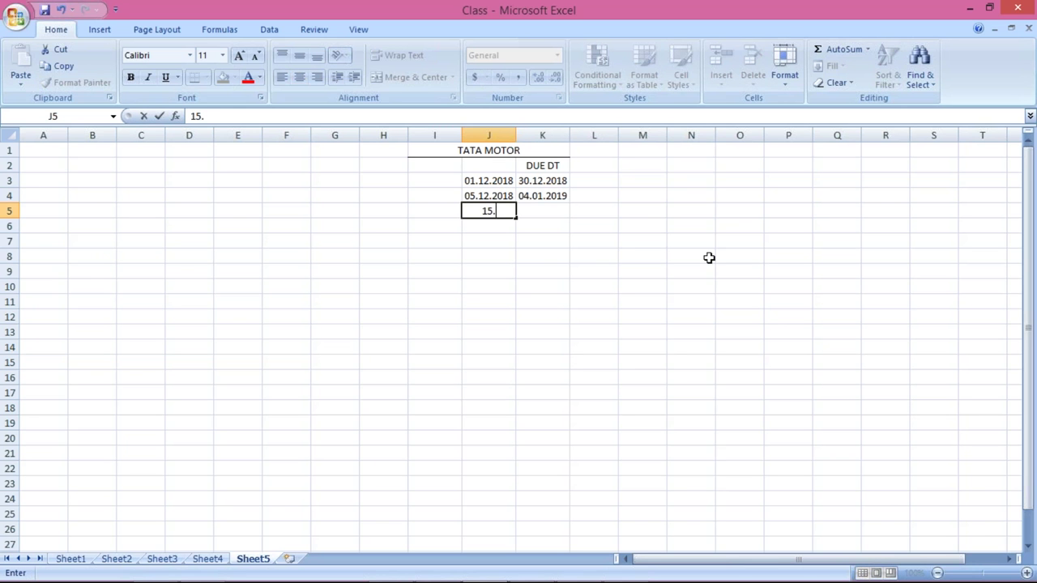
pyautogui.write('12.2018')
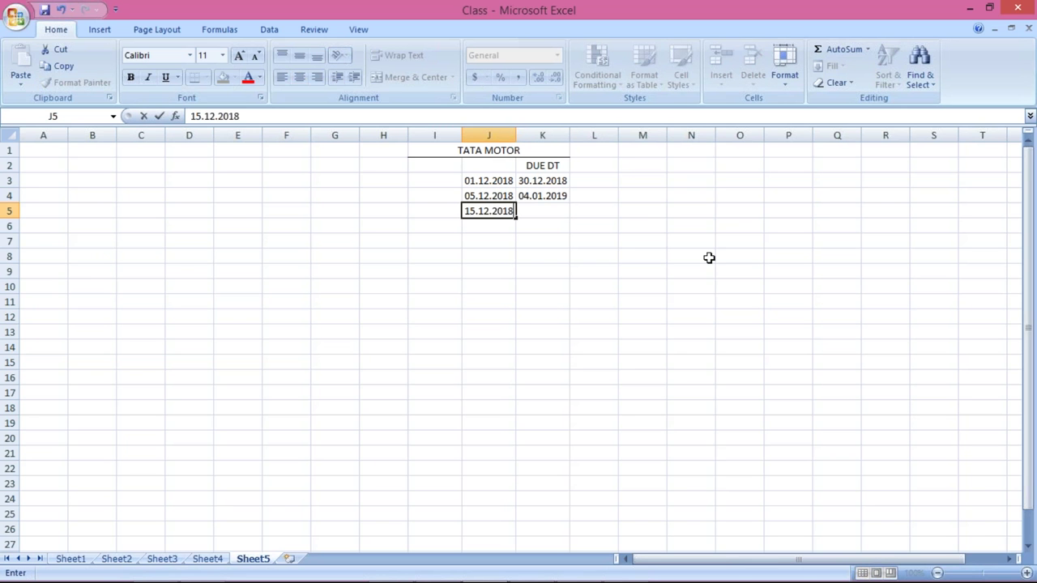
pyautogui.press('Return')
pyautogui.click(522, 213)
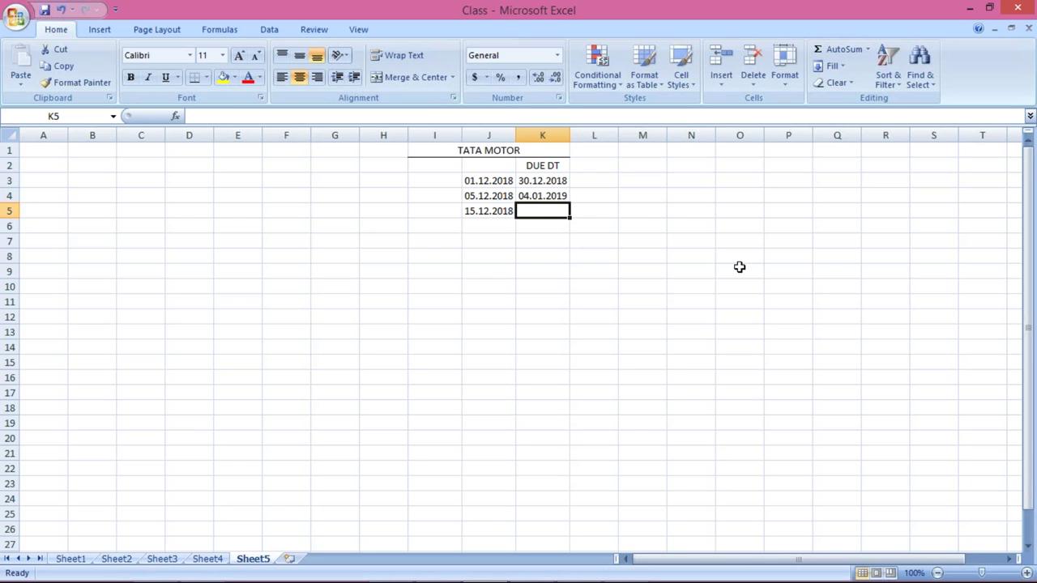
pyautogui.write('14.01.2019')
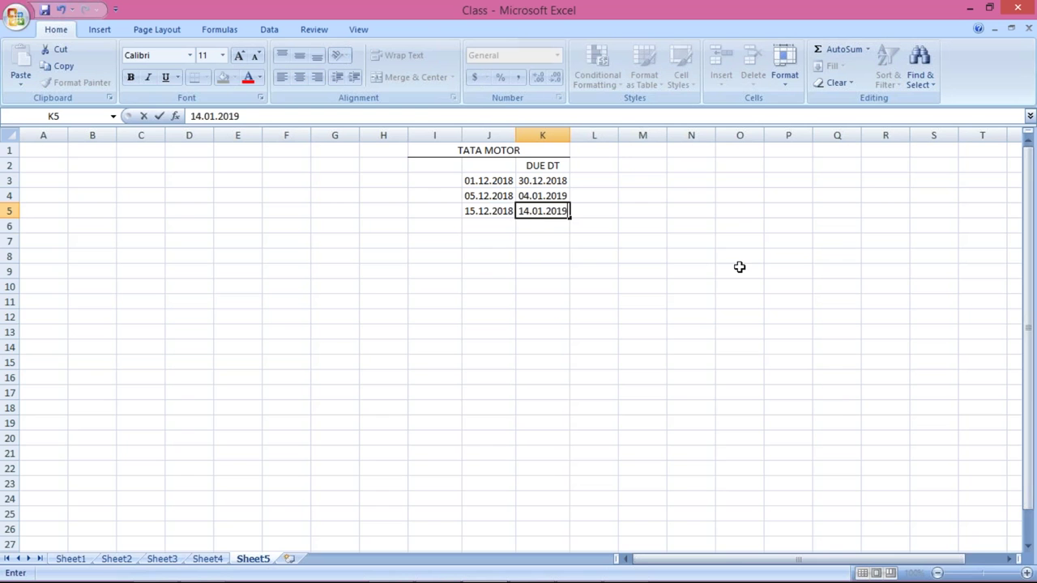
pyautogui.press('Return')
pyautogui.click(570, 210)
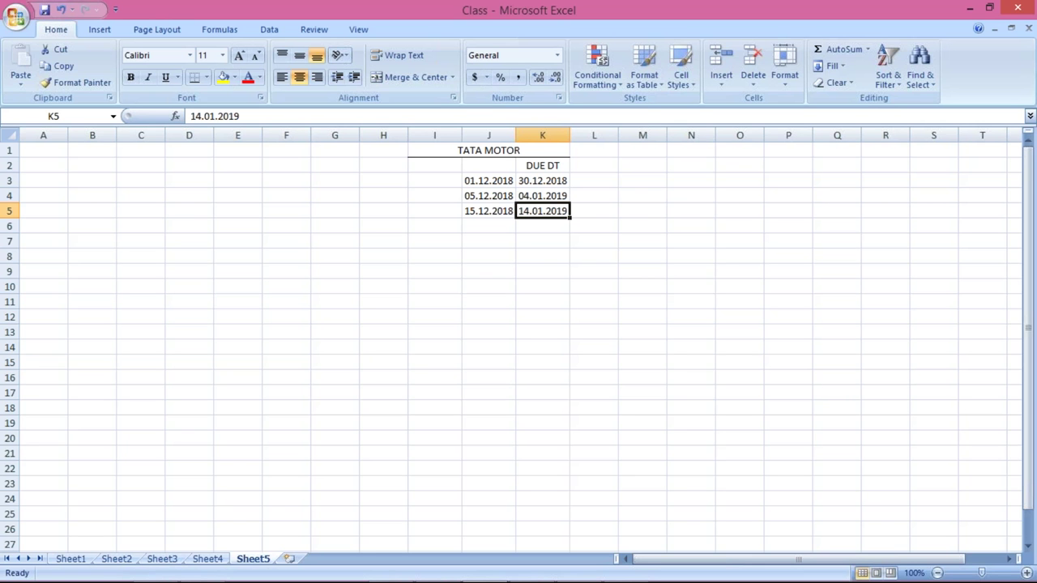
# Step: Bold the TATA MOTOR title in merged cell I1, then review the dates
pyautogui.click(488, 152)
pyautogui.hotkey('ctrl', 'b')
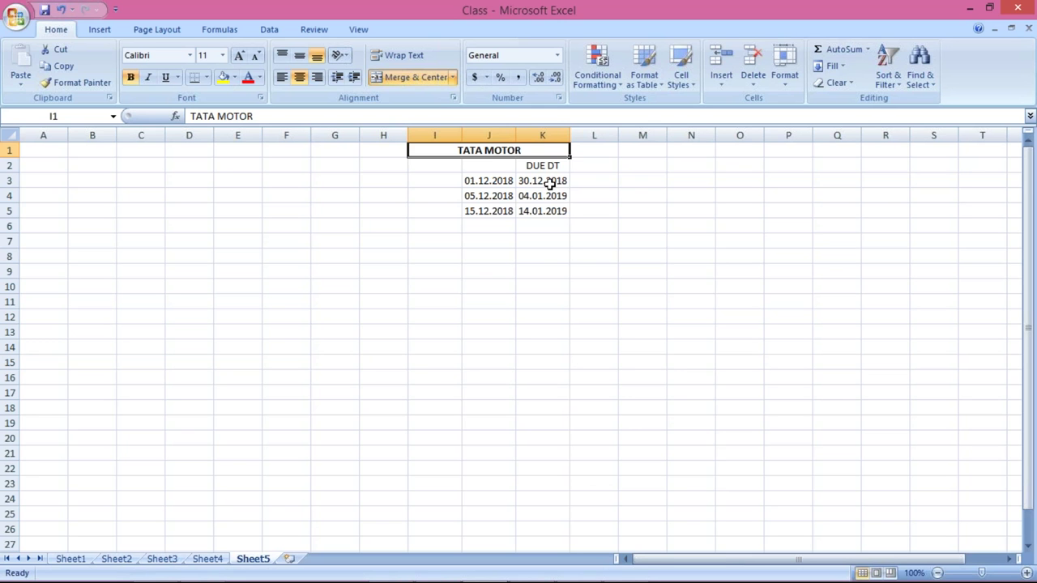
pyautogui.click(549, 183)
pyautogui.click(546, 196)
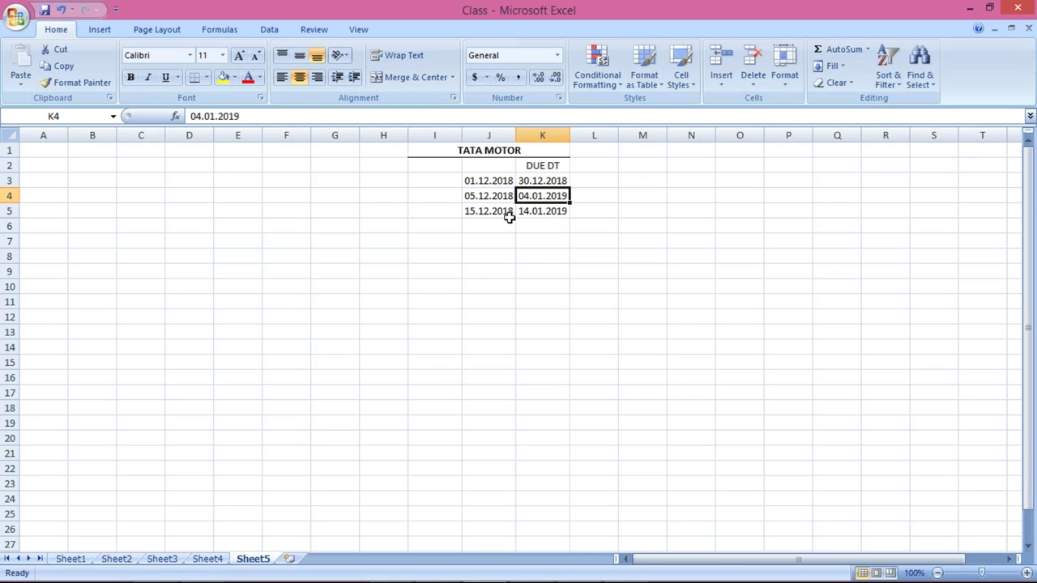
pyautogui.click(476, 179)
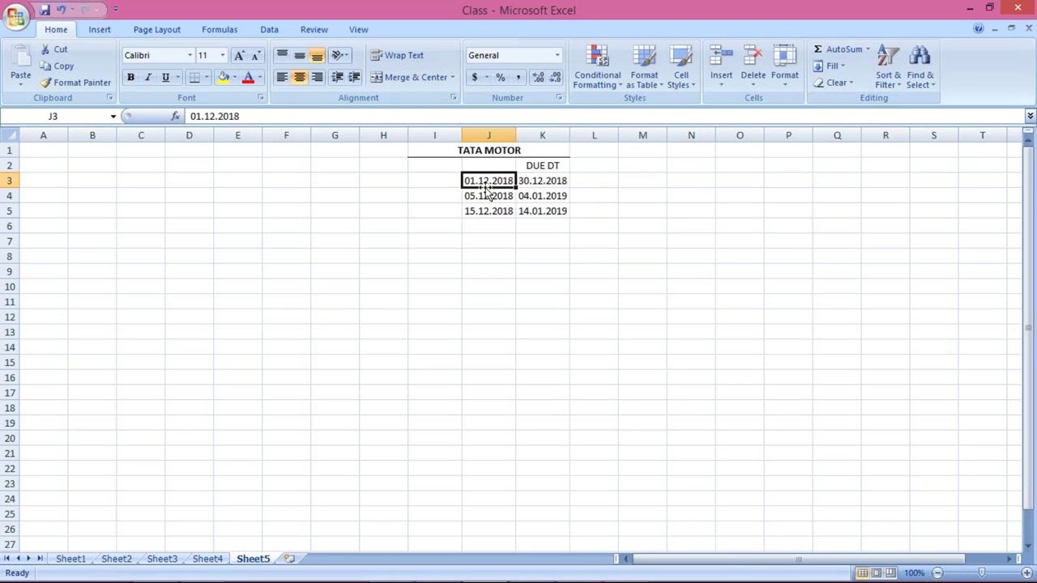
pyautogui.click(533, 180)
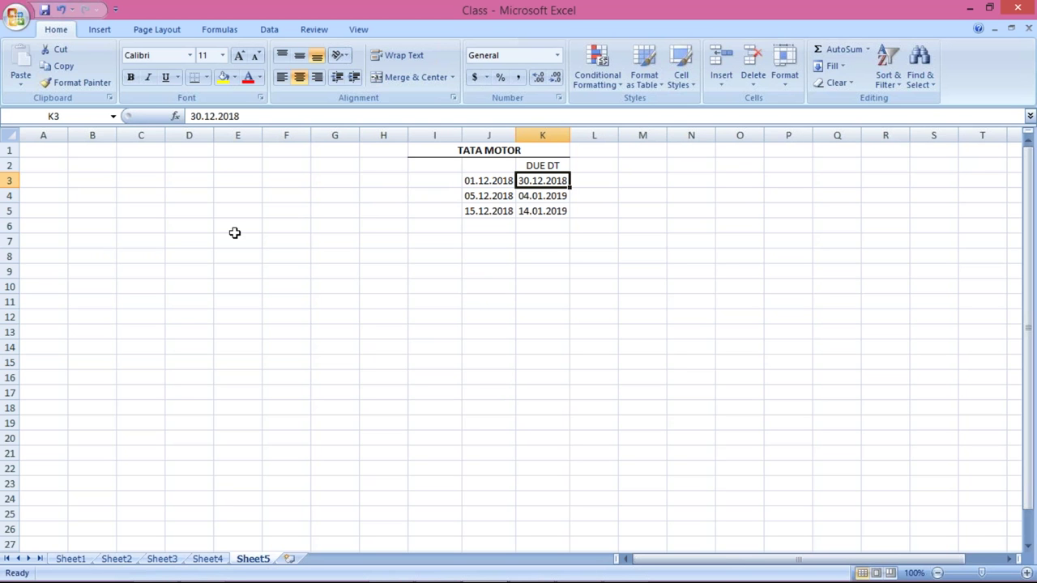
# Step: Enter the letters A, B, C, D, E, F, G, H, I, J in C3:C12
pyautogui.click(140, 179)
pyautogui.write('A')
pyautogui.press('Return')
pyautogui.write('B')
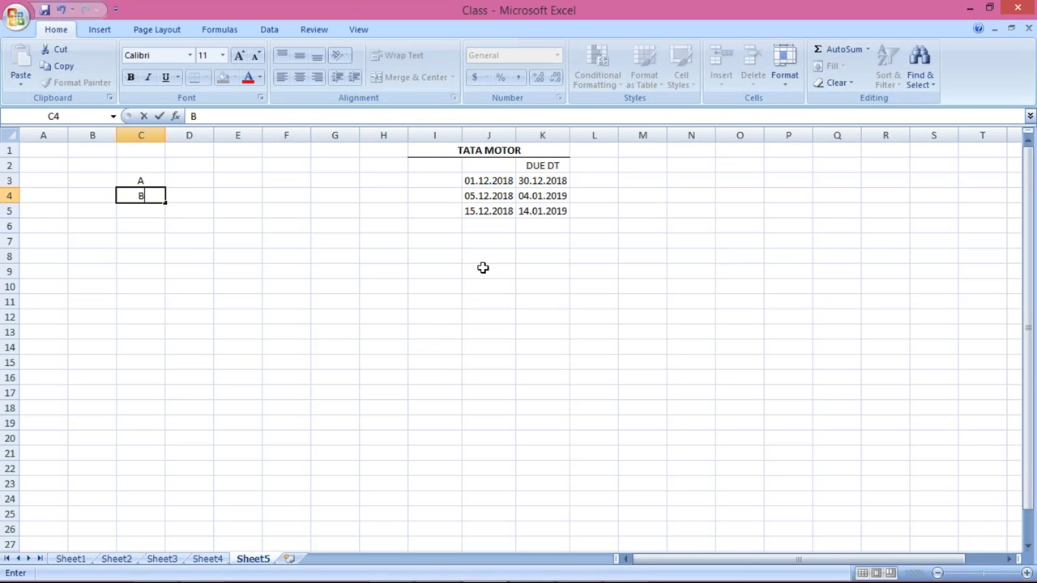
pyautogui.press('Return')
pyautogui.write('C')
pyautogui.press('Return')
pyautogui.write('D')
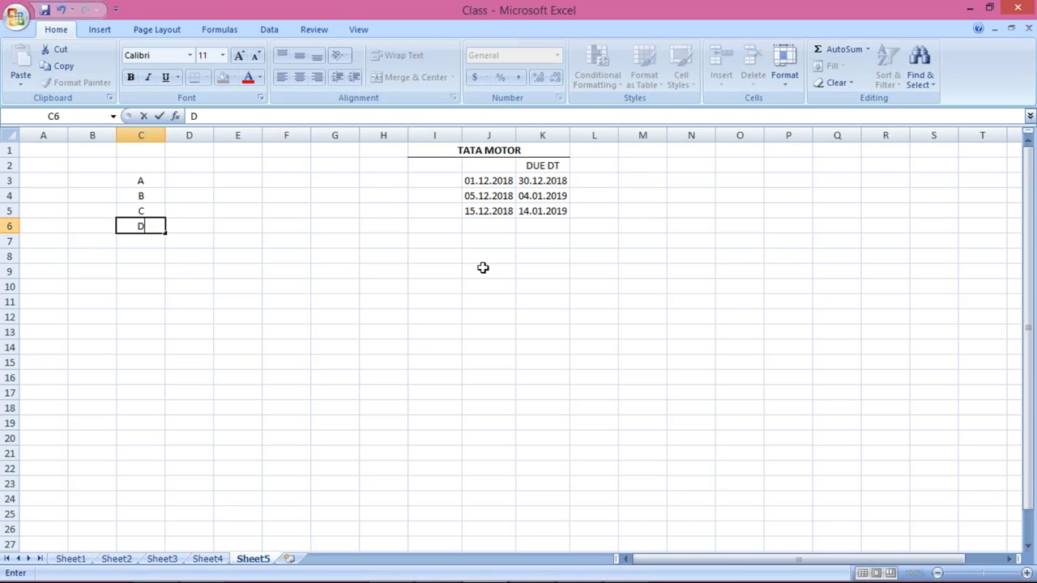
pyautogui.press('Return')
pyautogui.write('E')
pyautogui.press('Return')
pyautogui.write('F')
pyautogui.press('Return')
pyautogui.write('G')
pyautogui.press('Return')
pyautogui.write('H')
pyautogui.press('Return')
pyautogui.write('I')
pyautogui.press('Return')
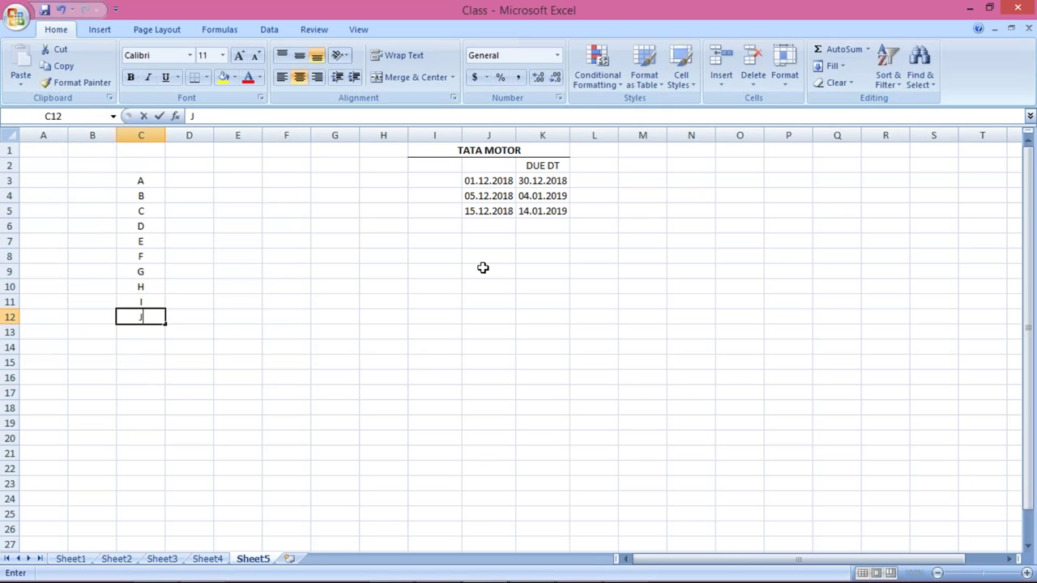
pyautogui.write('J')
pyautogui.press('Return')
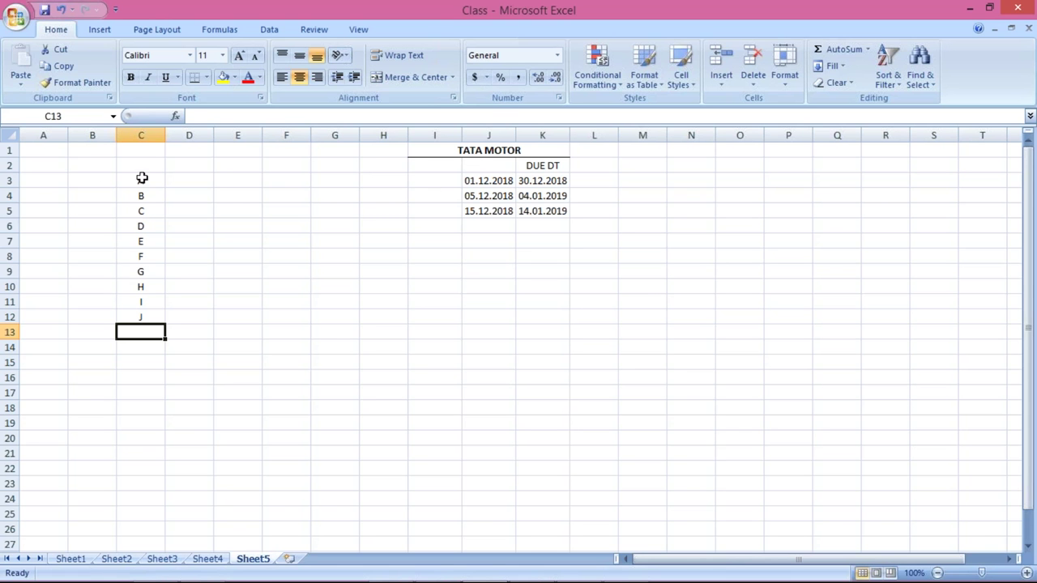
# Step: Select letters A–C in C3:C5, then go to D3 beside letter A
pyautogui.moveTo(140, 181); pyautogui.dragTo(146, 208)
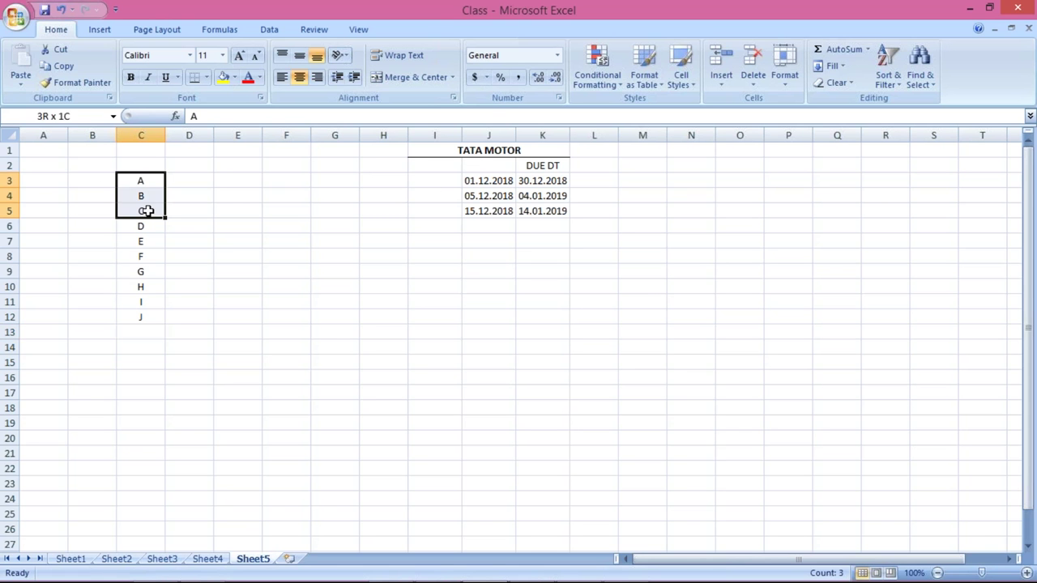
pyautogui.click(205, 209)
pyautogui.press('Up')
pyautogui.press('Up')
pyautogui.press('Up')
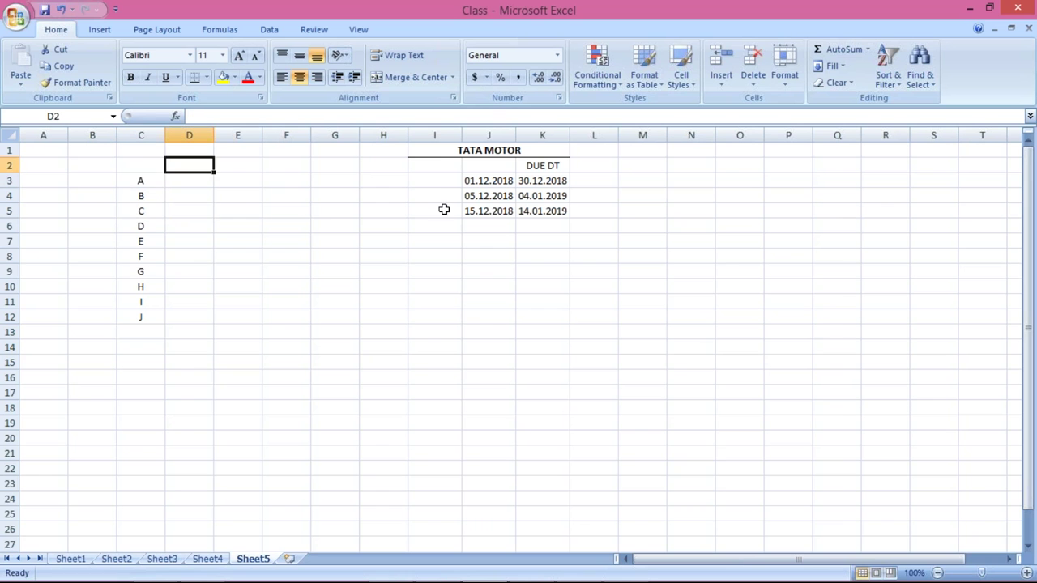
pyautogui.press('Down')
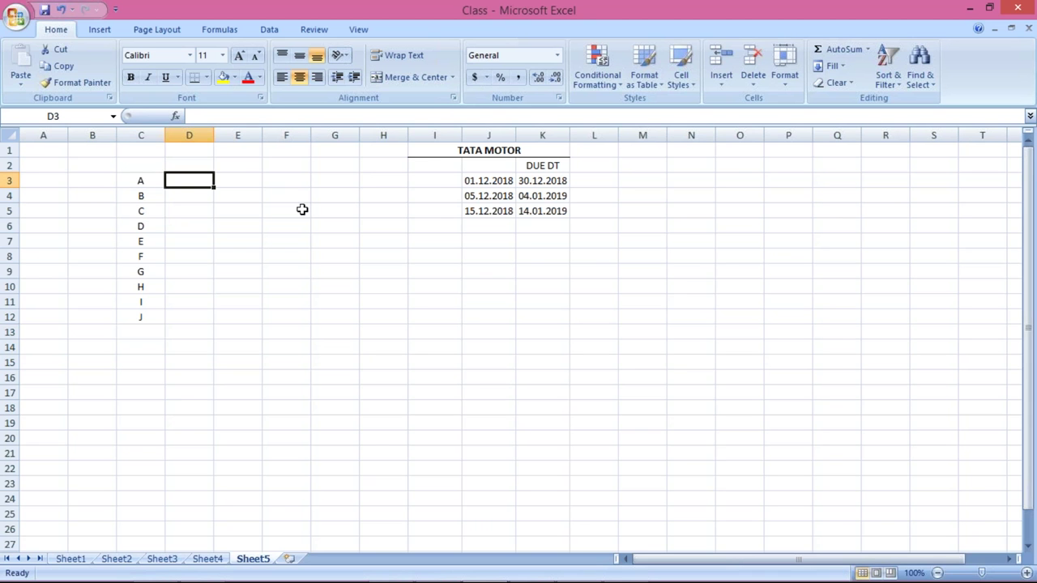
# Step: Enter TM30 in D3 and fill it down through D5 with Ctrl+D
pyautogui.write('TM30')
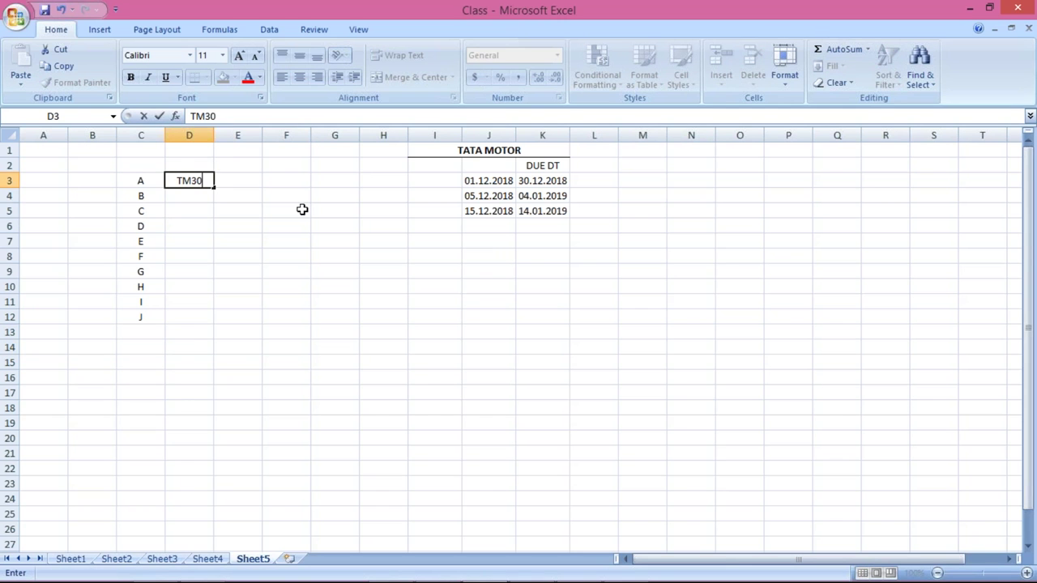
pyautogui.press('Return')
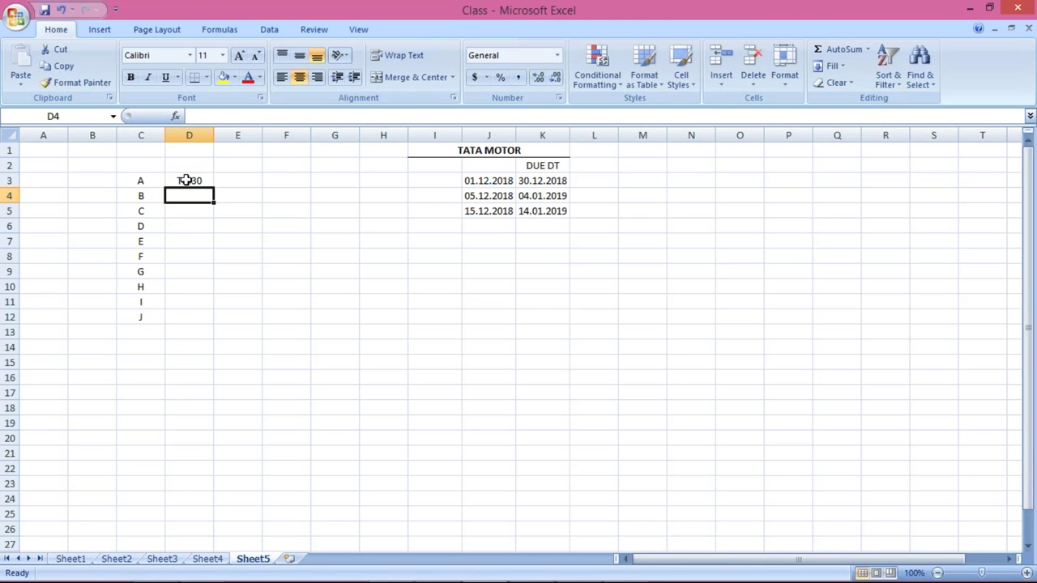
pyautogui.moveTo(185, 183); pyautogui.dragTo(185, 210)
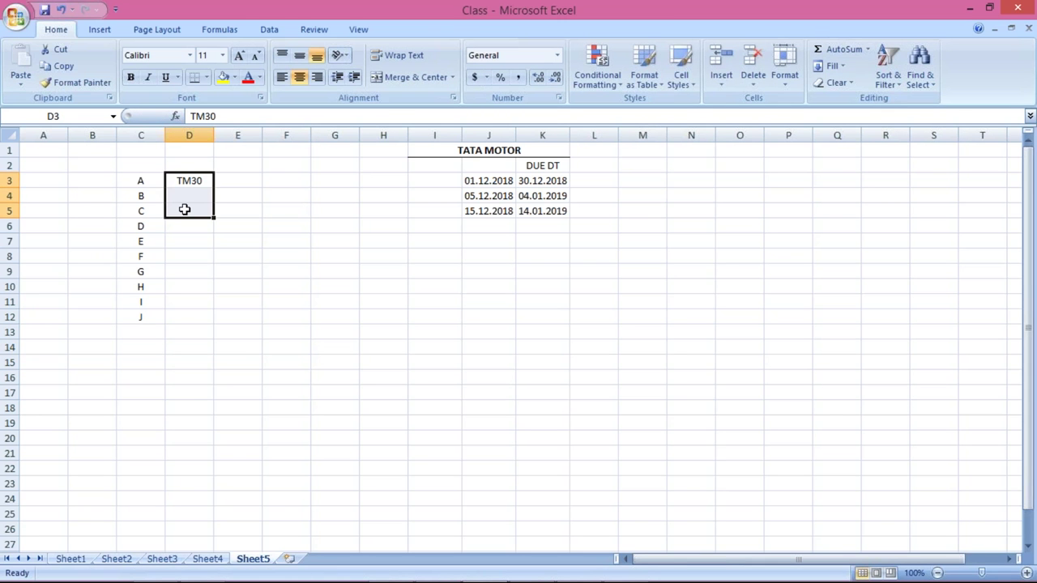
pyautogui.hotkey('ctrl', 'd')
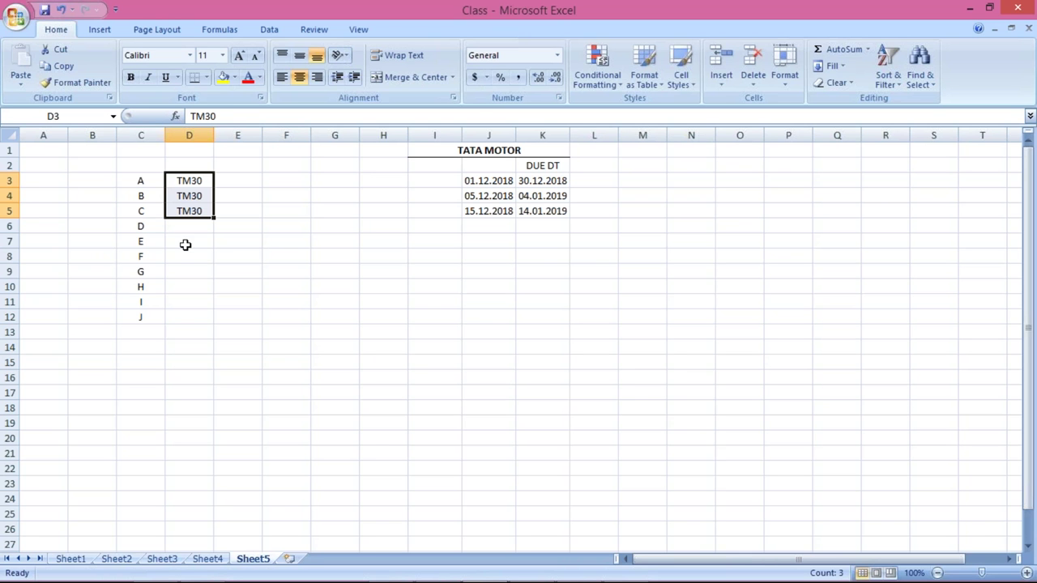
pyautogui.click(144, 181)
pyautogui.click(189, 197)
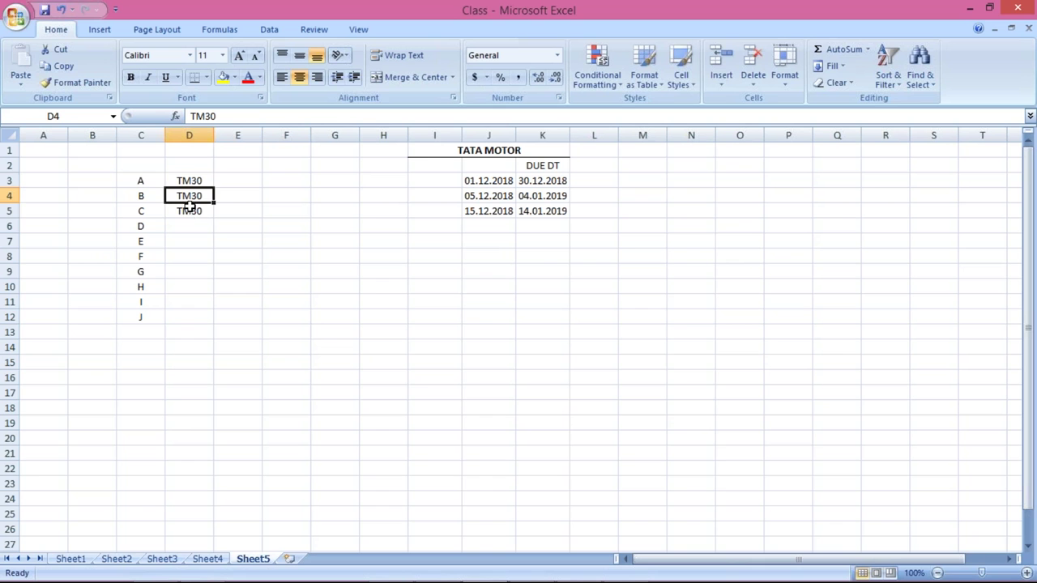
pyautogui.press('Up')
pyautogui.press('Down')
pyautogui.press('Down')
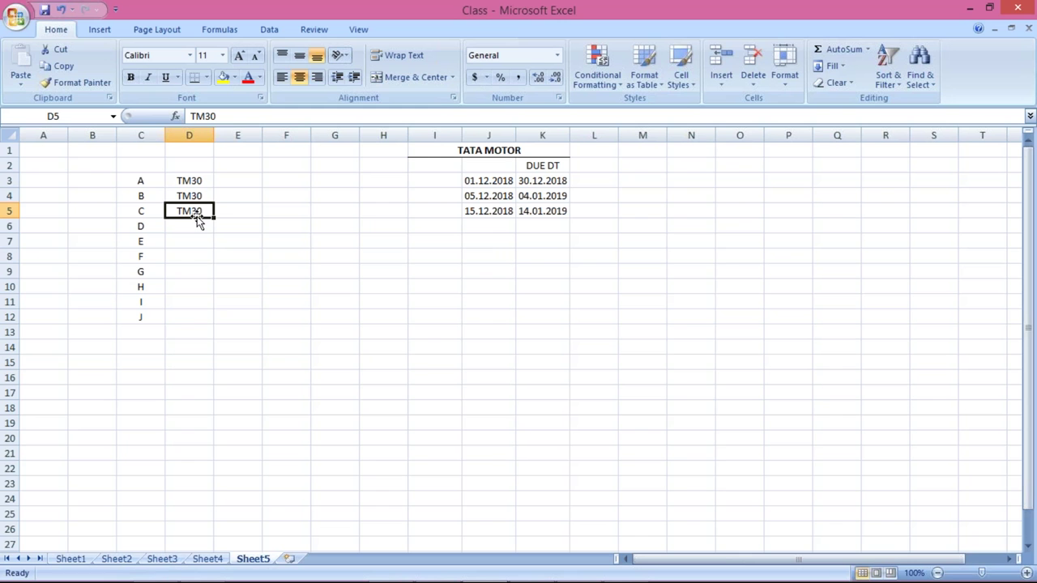
pyautogui.moveTo(536, 183); pyautogui.dragTo(535, 213)
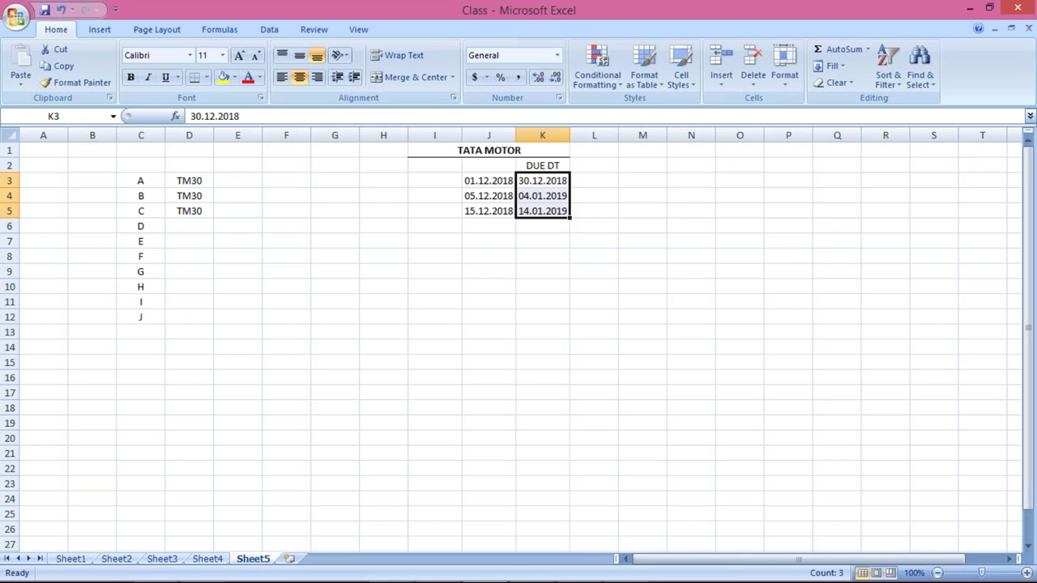
pyautogui.click(182, 197)
pyautogui.click(179, 226)
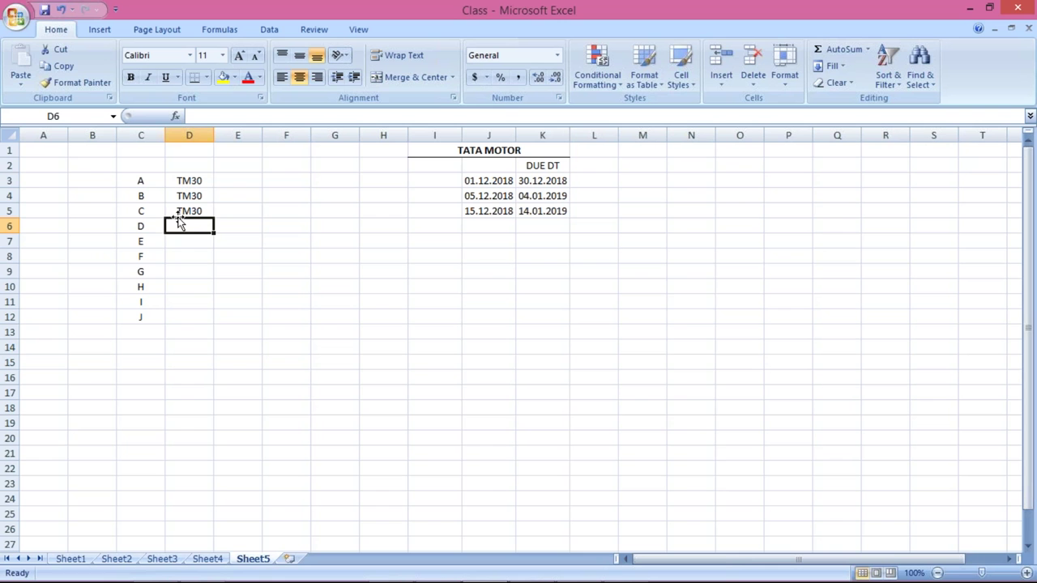
pyautogui.click(535, 178)
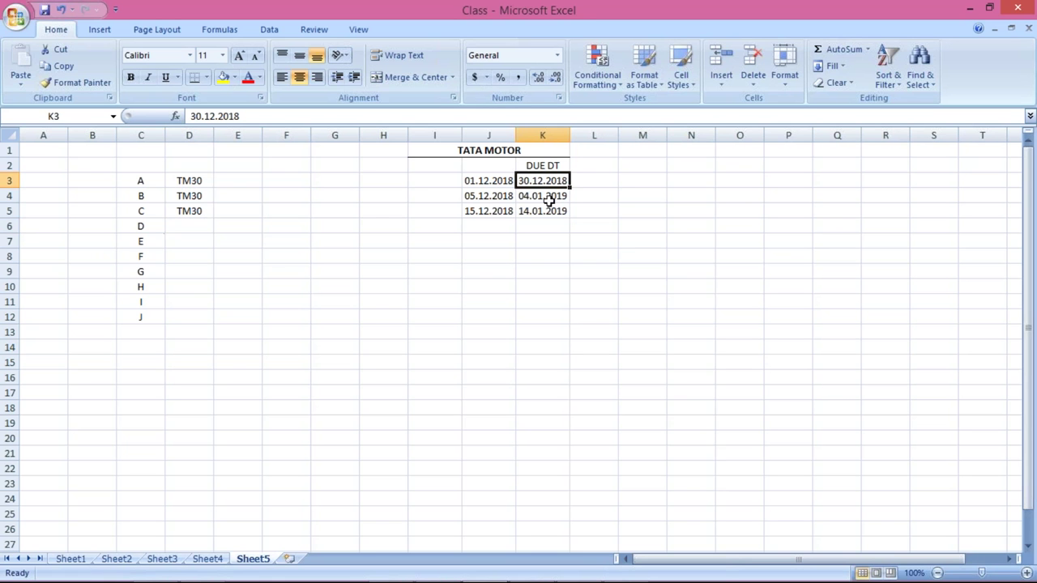
pyautogui.click(548, 201)
pyautogui.click(542, 211)
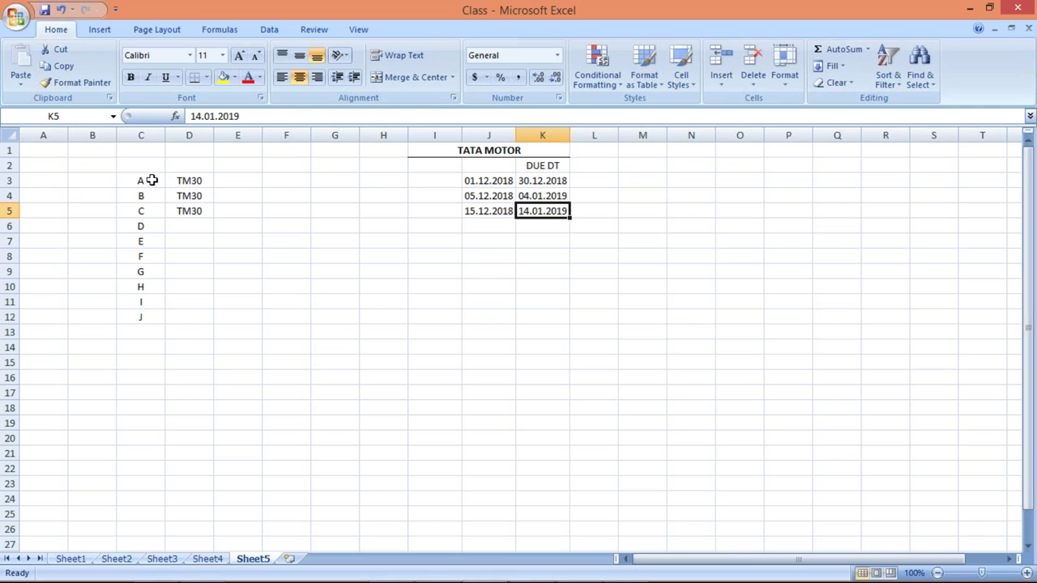
pyautogui.click(145, 181)
pyautogui.click(144, 197)
pyautogui.click(144, 210)
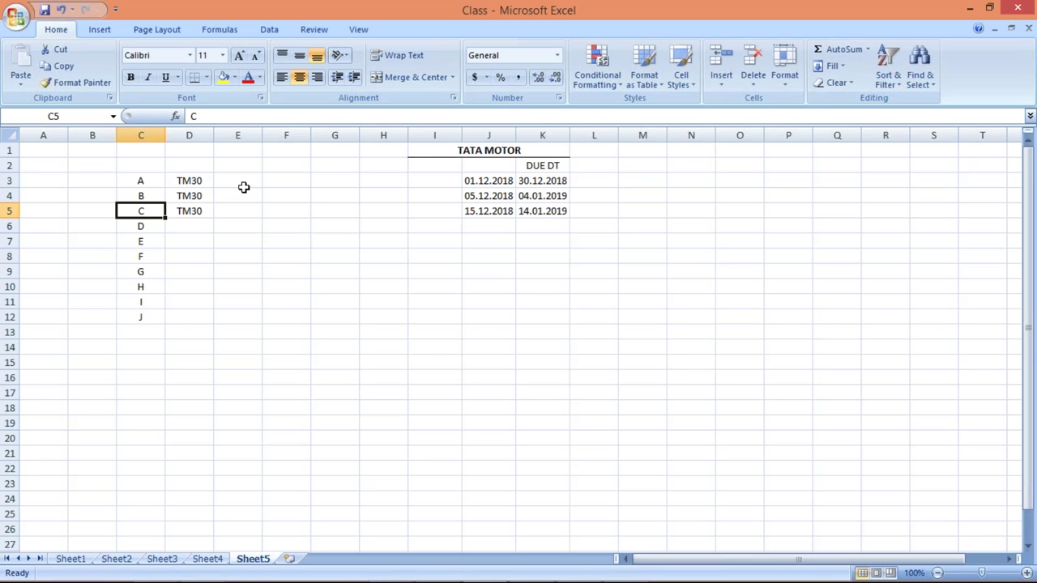
pyautogui.click(143, 182)
pyautogui.click(142, 209)
pyautogui.click(190, 225)
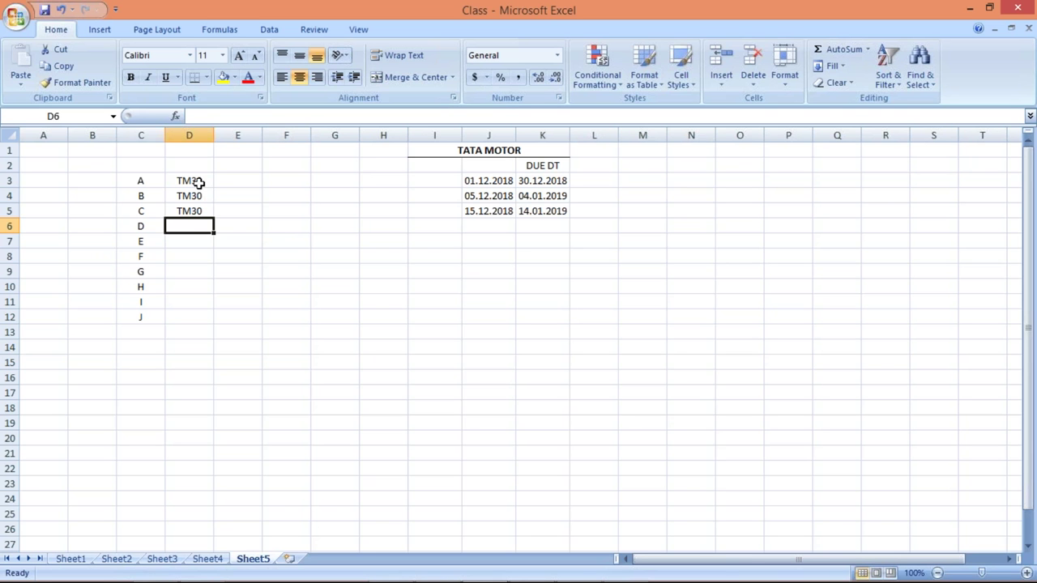
pyautogui.moveTo(189, 180); pyautogui.dragTo(189, 217)
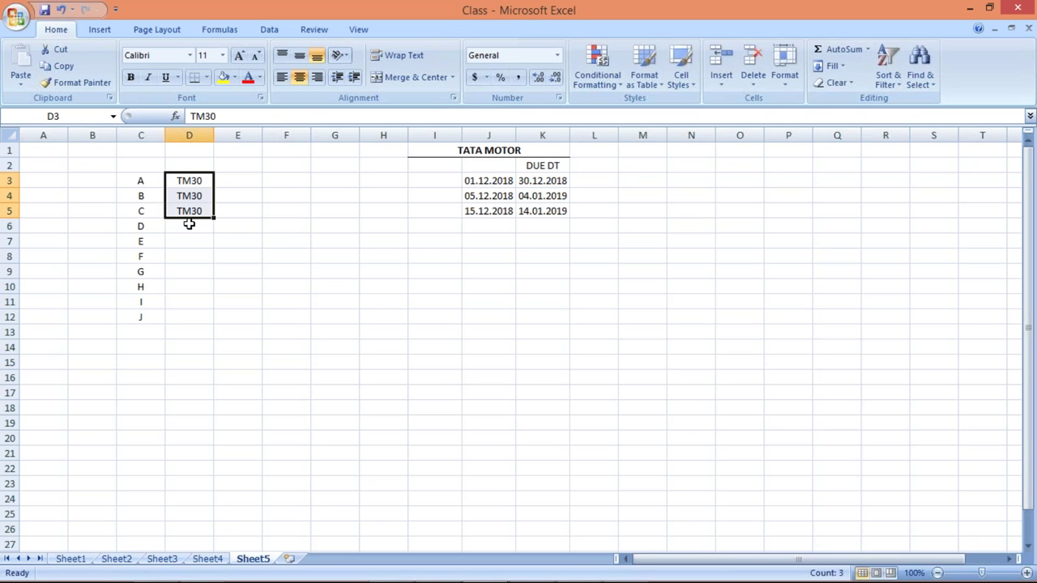
pyautogui.click(190, 225)
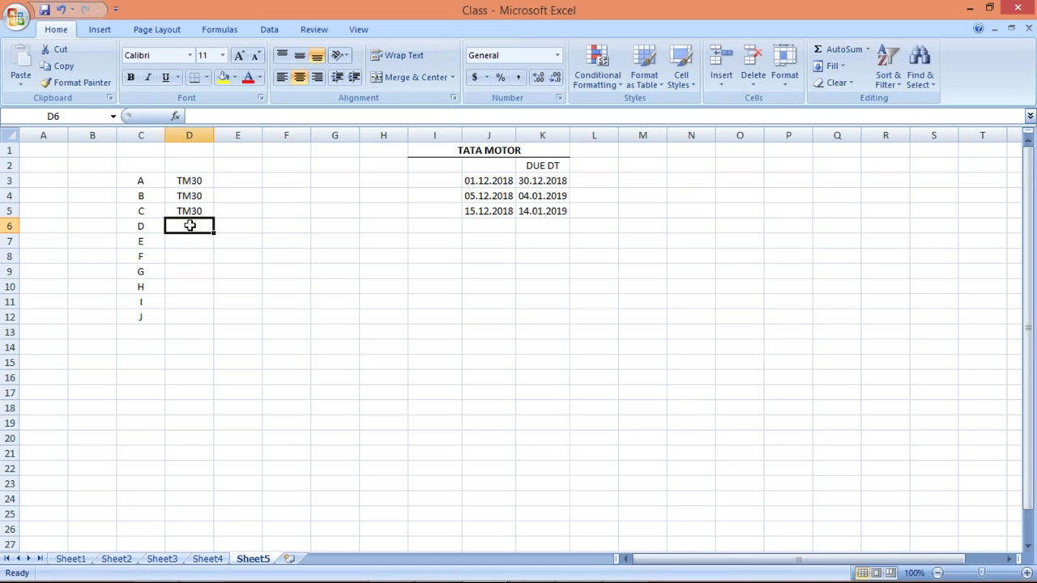
# Step: Enter TM60 in D6 and fill it down through D9 with Ctrl+D
pyautogui.write('TM60')
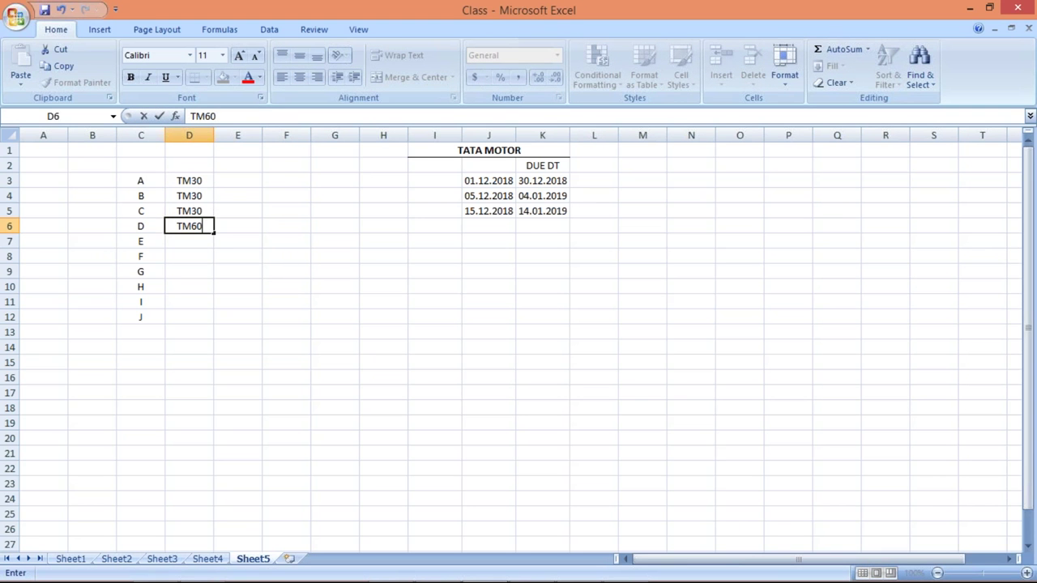
pyautogui.press('Return')
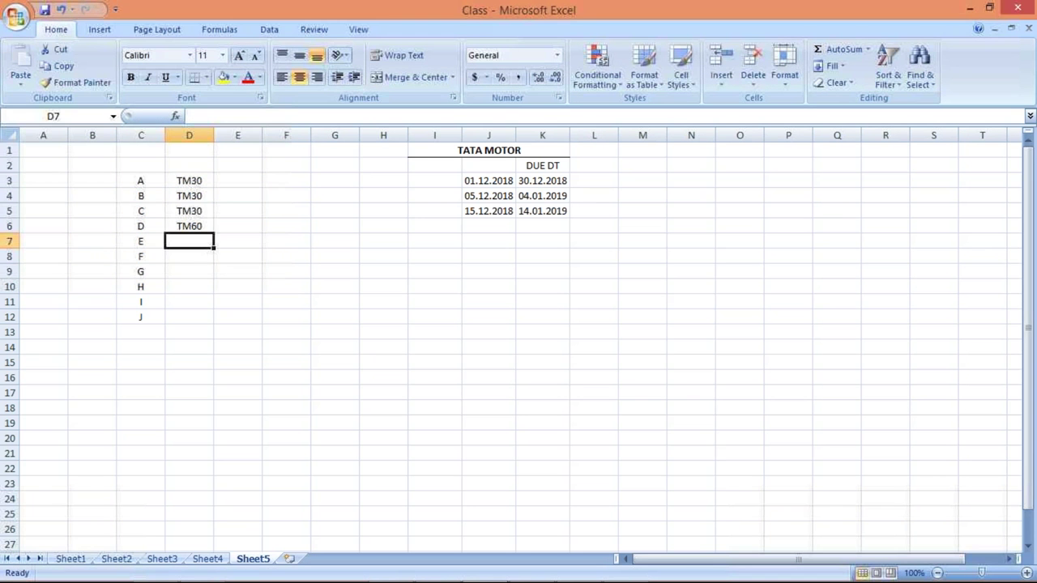
pyautogui.moveTo(189, 227); pyautogui.dragTo(187, 268)
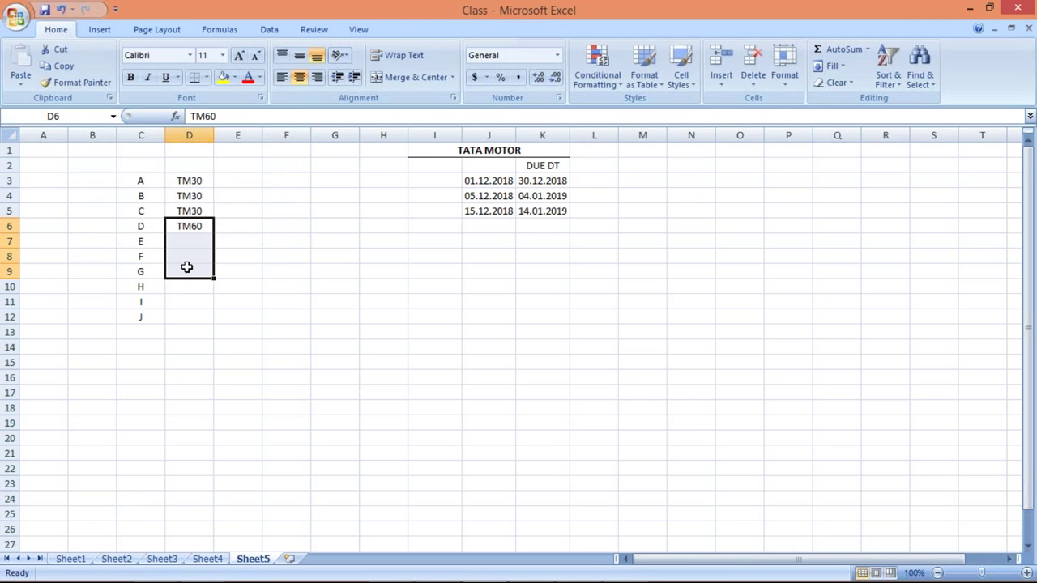
pyautogui.hotkey('ctrl', 'd')
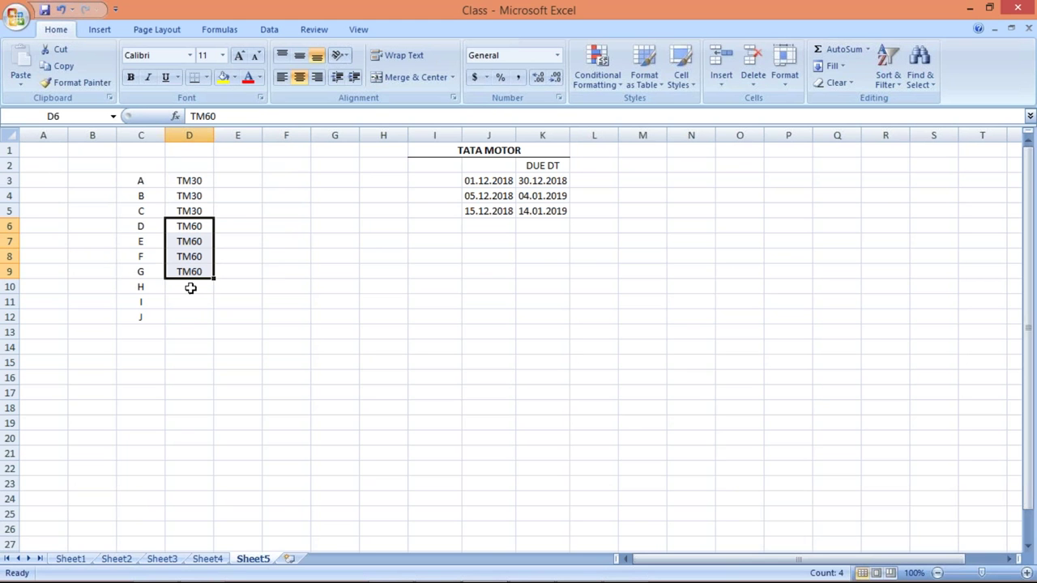
pyautogui.click(191, 287)
# Step: Enter TM90 in D10, fill it down through D12, and check the codes
pyautogui.write('TM90')
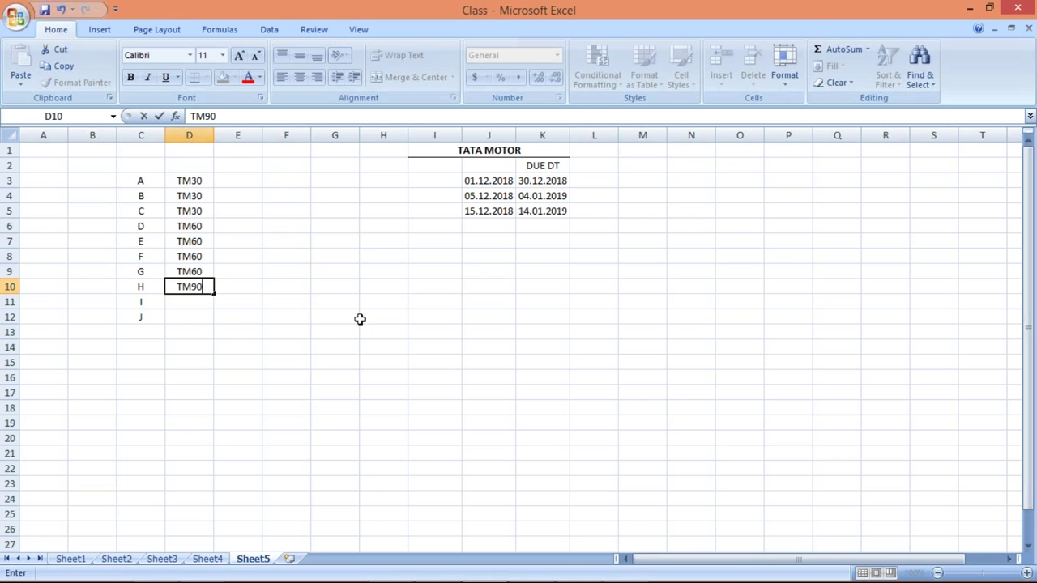
pyautogui.press('Return')
pyautogui.moveTo(189, 287); pyautogui.dragTo(189, 319)
pyautogui.hotkey('ctrl', 'd')
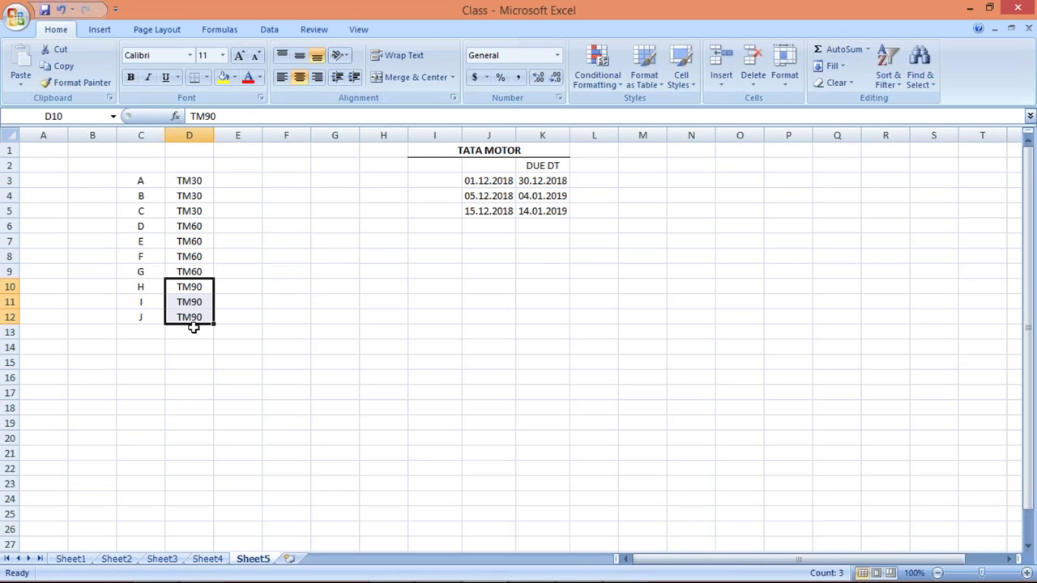
pyautogui.click(228, 318)
pyautogui.click(182, 288)
pyautogui.press('Down')
pyautogui.press('Down')
pyautogui.press('Down')
pyautogui.click(139, 322)
pyautogui.press('Right')
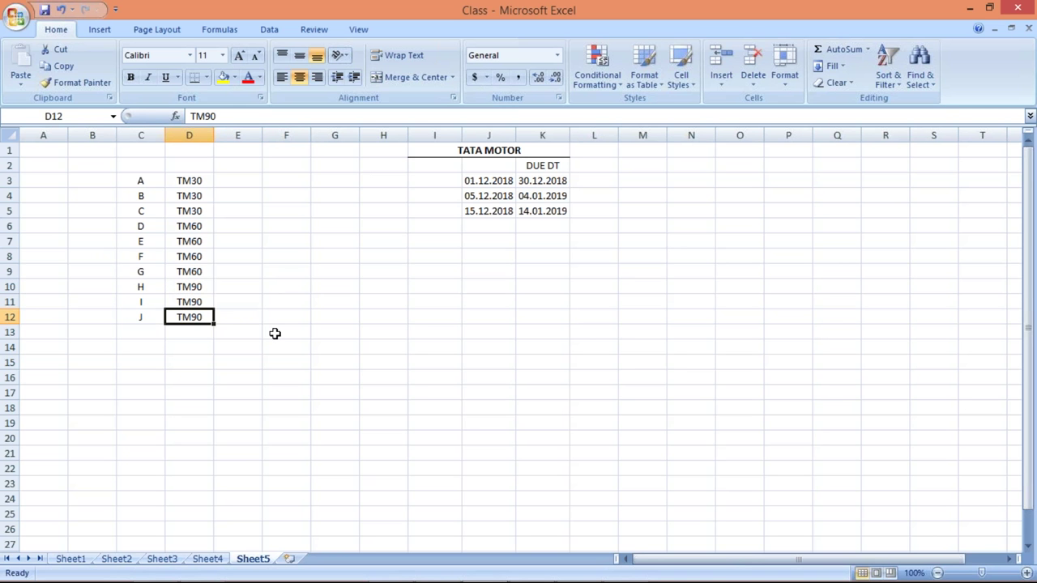
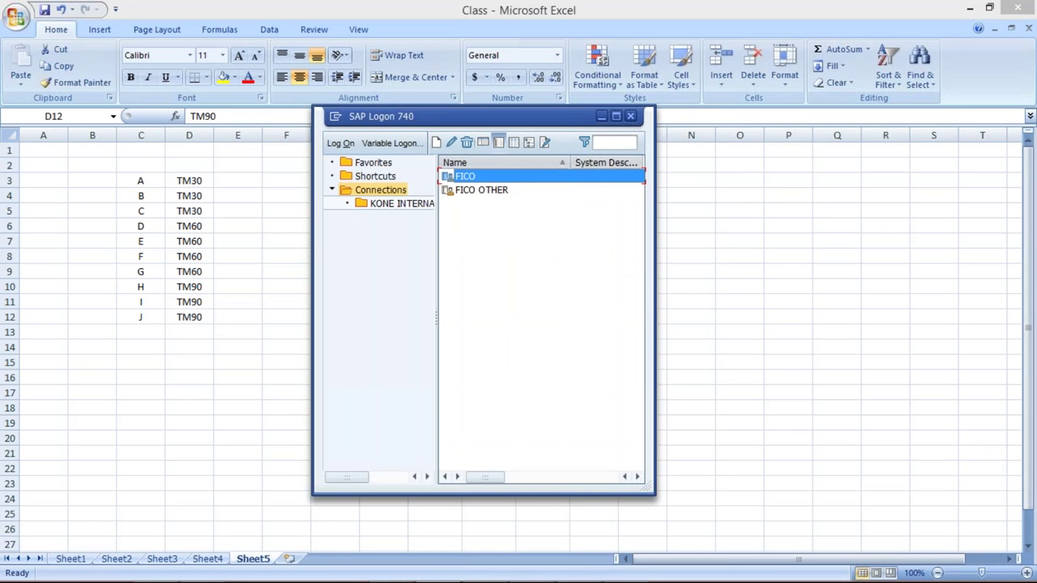
# Step: Log on to the FICO connection from SAP Logon 740
pyautogui.press('Return')
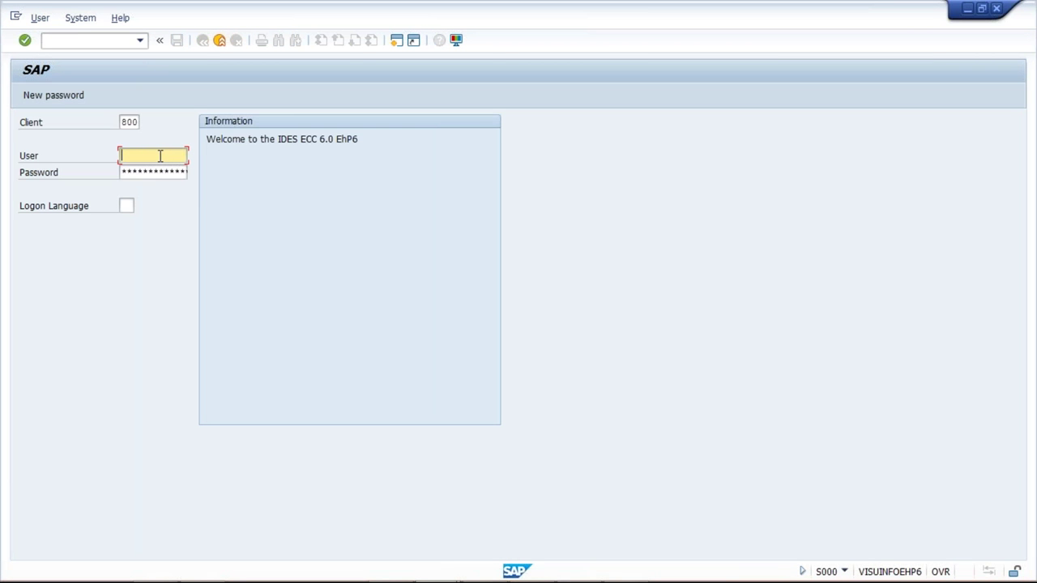
# Step: Sign in to client 800 with the saved user name and the account password
pyautogui.doubleClick(160, 156)
pyautogui.click(144, 166)
pyautogui.press('Tab')
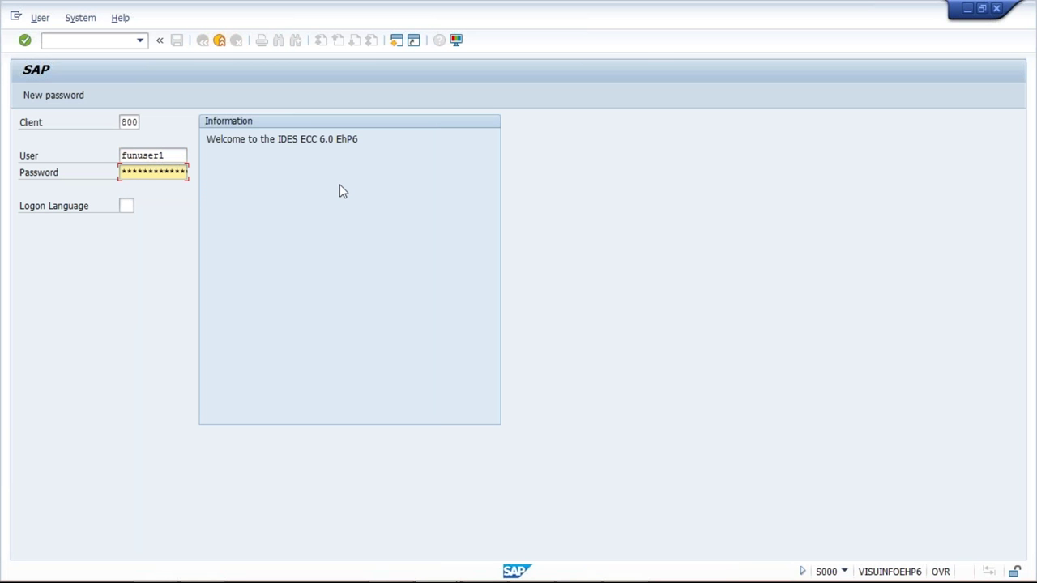
pyautogui.write('***')
pyautogui.press('Return')
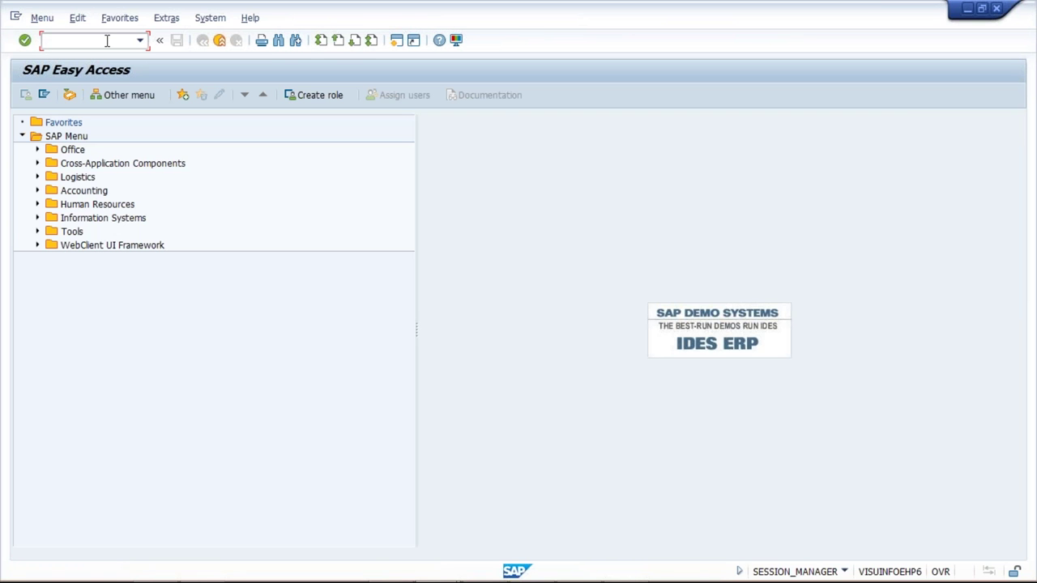
# Step: Run transaction OBB8 to open the Terms of Payment overview
pyautogui.write('OB88')
pyautogui.press('Return')
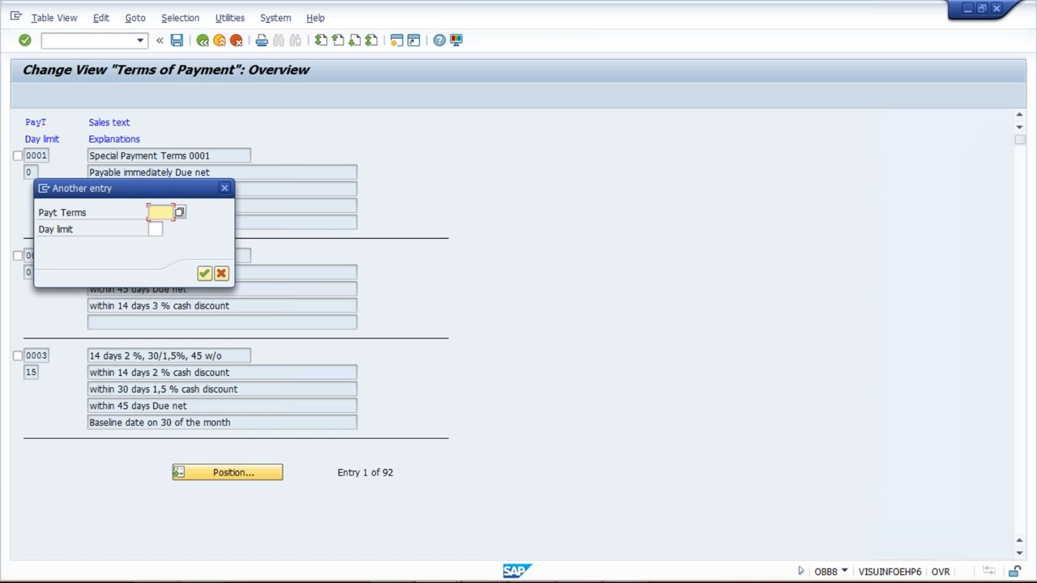
# Step: Position the terms of payment list on TM30, then start a blank new entry
pyautogui.write('TM30')
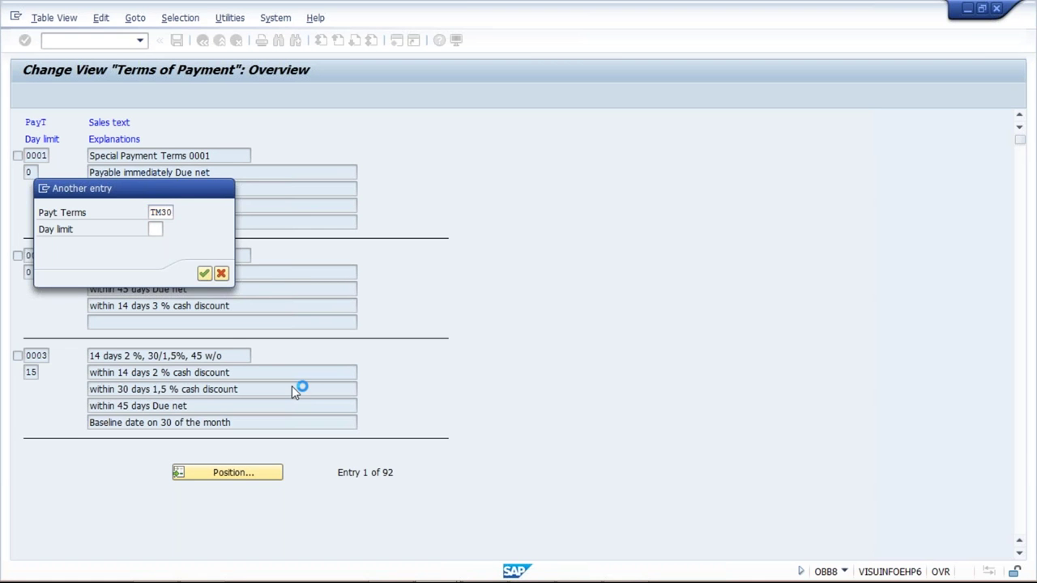
pyautogui.press('Return')
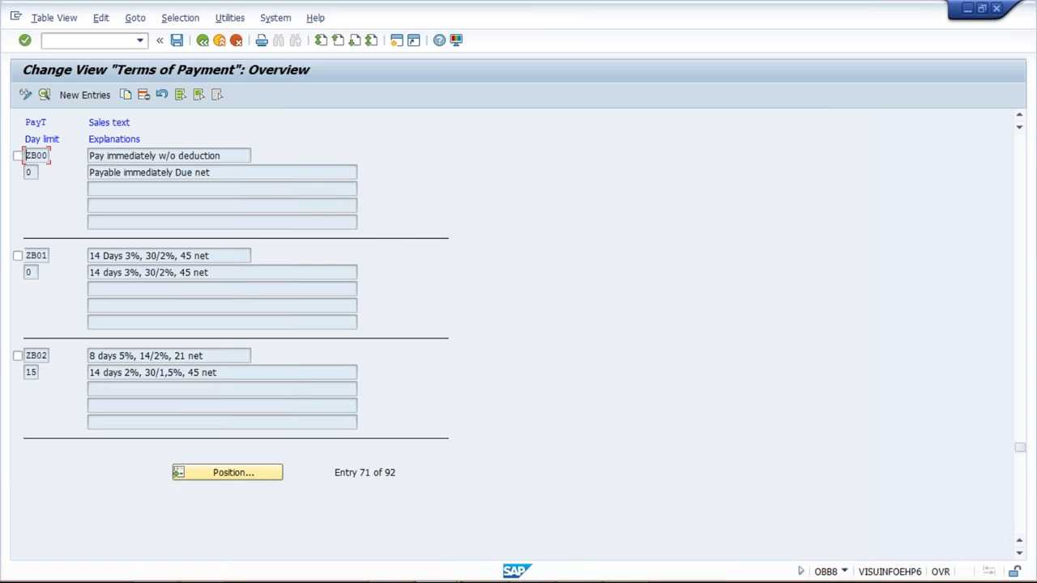
pyautogui.click(84, 95)
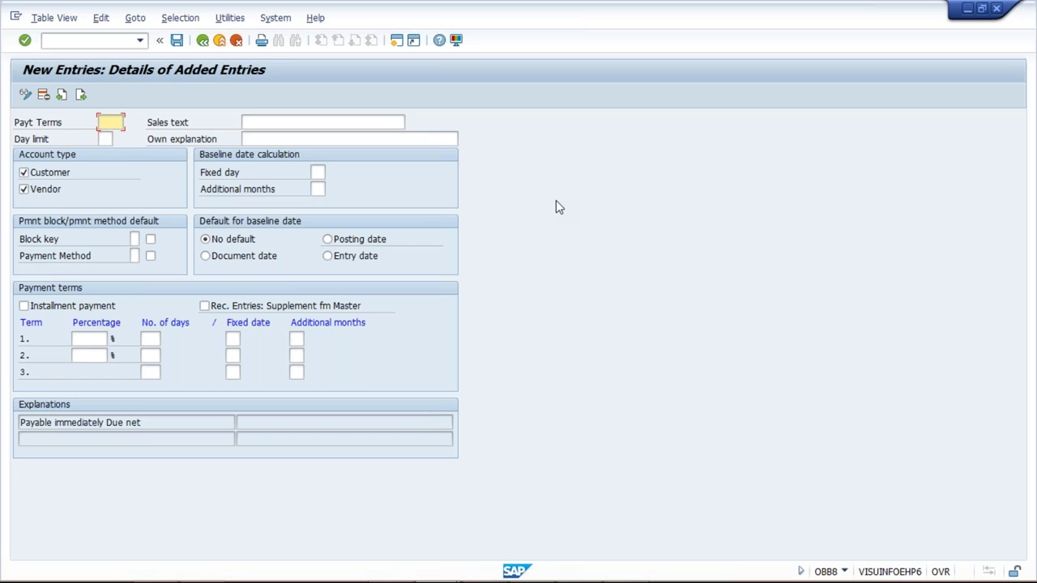
# Step: Give the new payment term key TM30 with both Customer and Vendor account types ticked
pyautogui.write('TM')
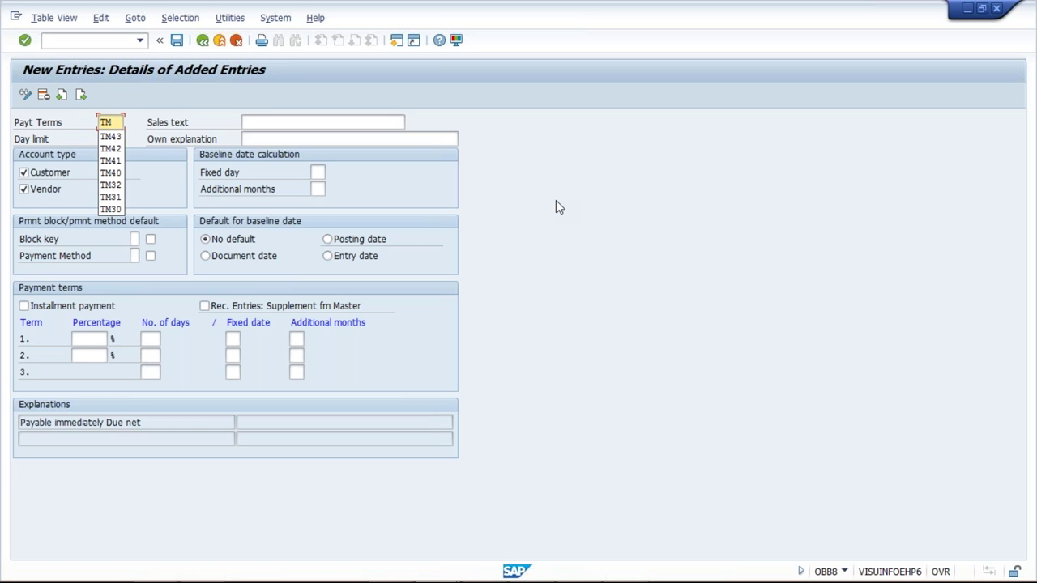
pyautogui.write('30')
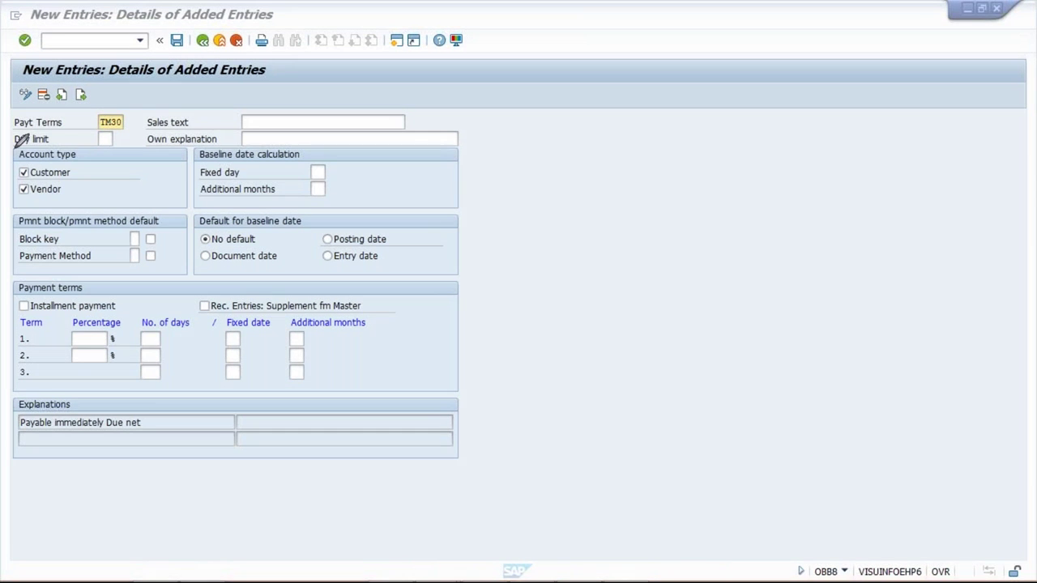
pyautogui.moveTo(20, 139); pyautogui.dragTo(99, 200)
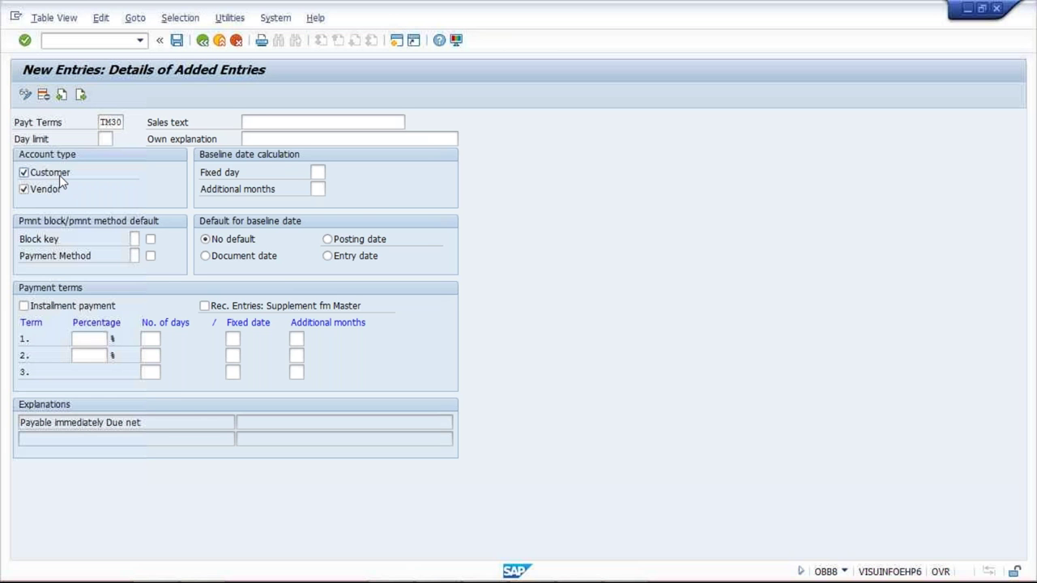
pyautogui.click(59, 174)
pyautogui.click(46, 177)
pyautogui.click(99, 121)
pyautogui.doubleClick(103, 122)
# Step: Enter 30 days for term 1 of TM30 and review the 'Payable immediately Due net' explanation
pyautogui.click(270, 120)
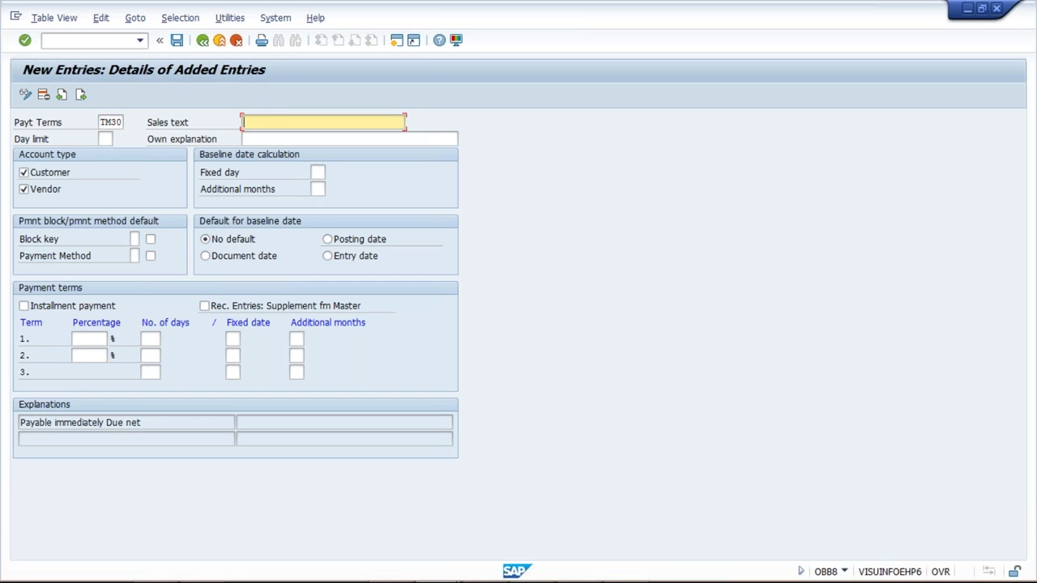
pyautogui.click(150, 338)
pyautogui.write('30')
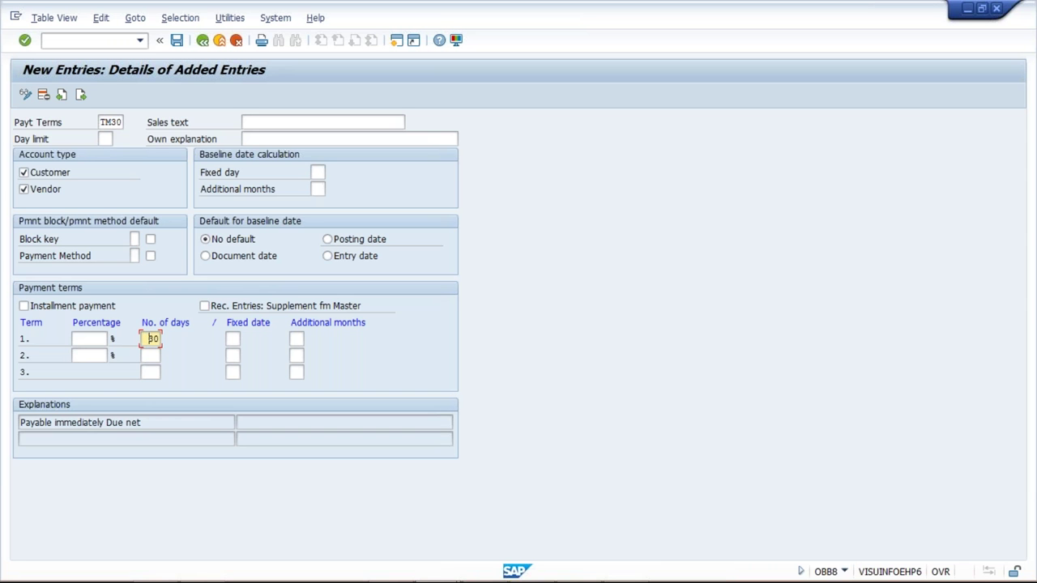
pyautogui.click(46, 423)
pyautogui.click(114, 436)
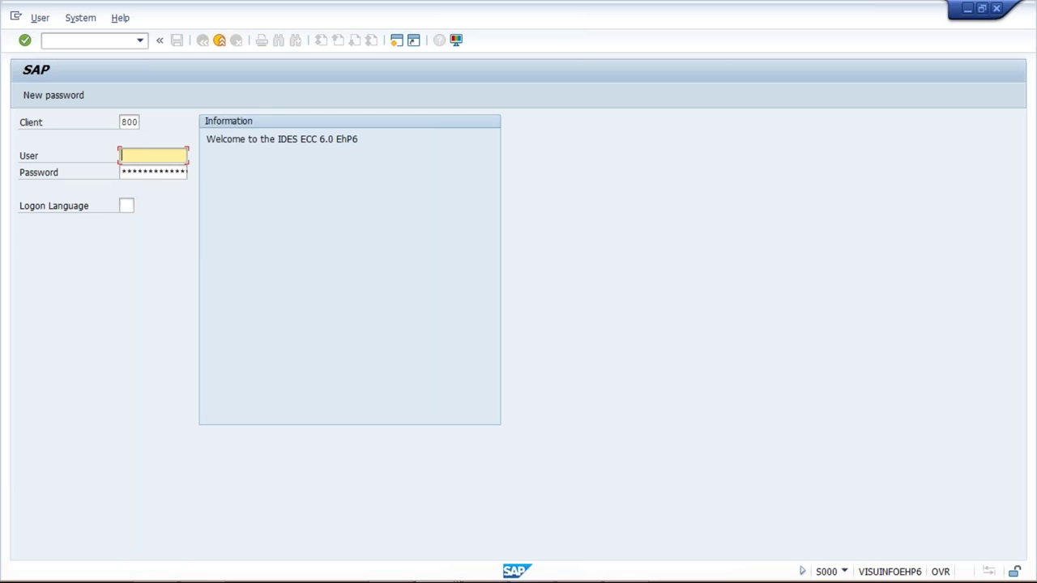
# Step: Log on to client 800 again with the remembered user and the account password
pyautogui.press('Down')
pyautogui.press('Return')
pyautogui.click(123, 172)
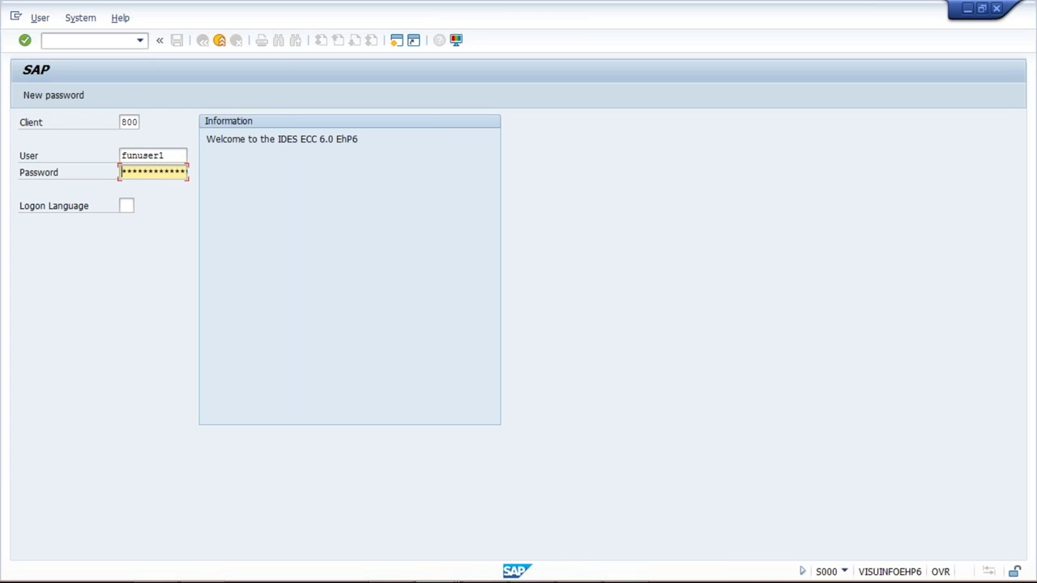
pyautogui.press('Right')
pyautogui.press('Right')
pyautogui.press('Right')
pyautogui.press('Return')
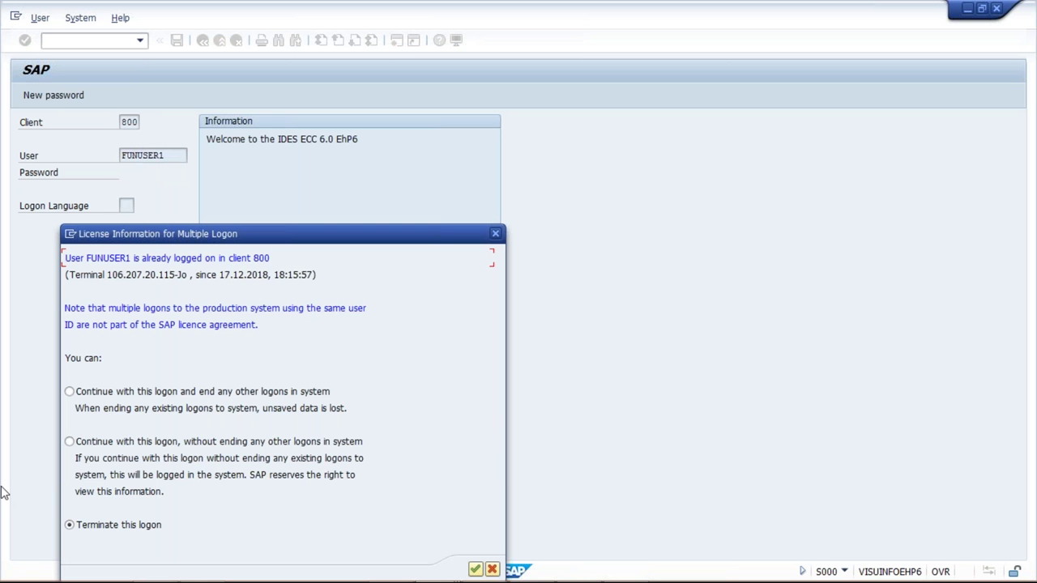
# Step: Choose 'Continue with this logon and end any other logons' to reach SAP Easy Access
pyautogui.click(72, 392)
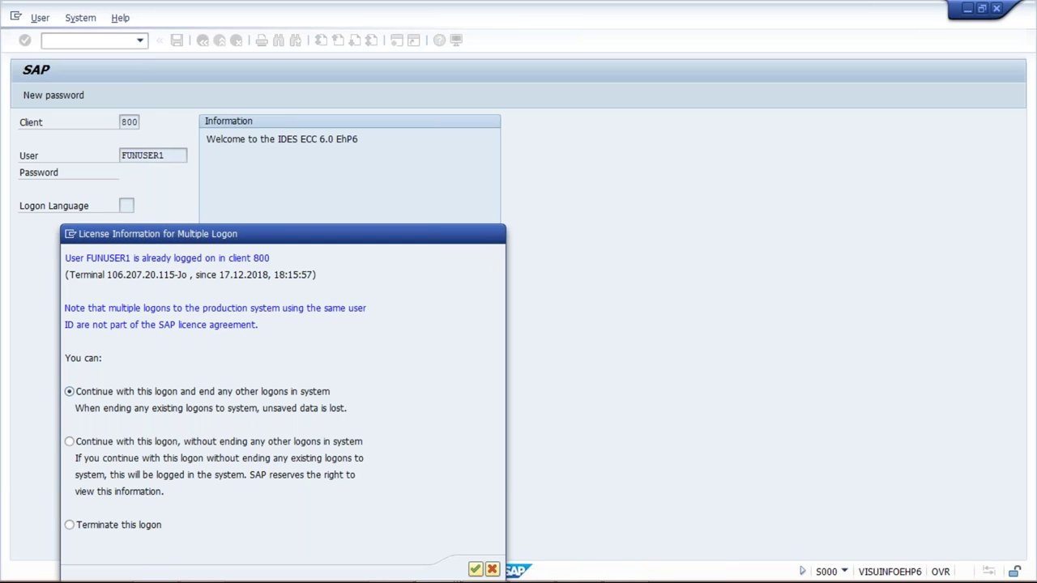
pyautogui.press('Return')
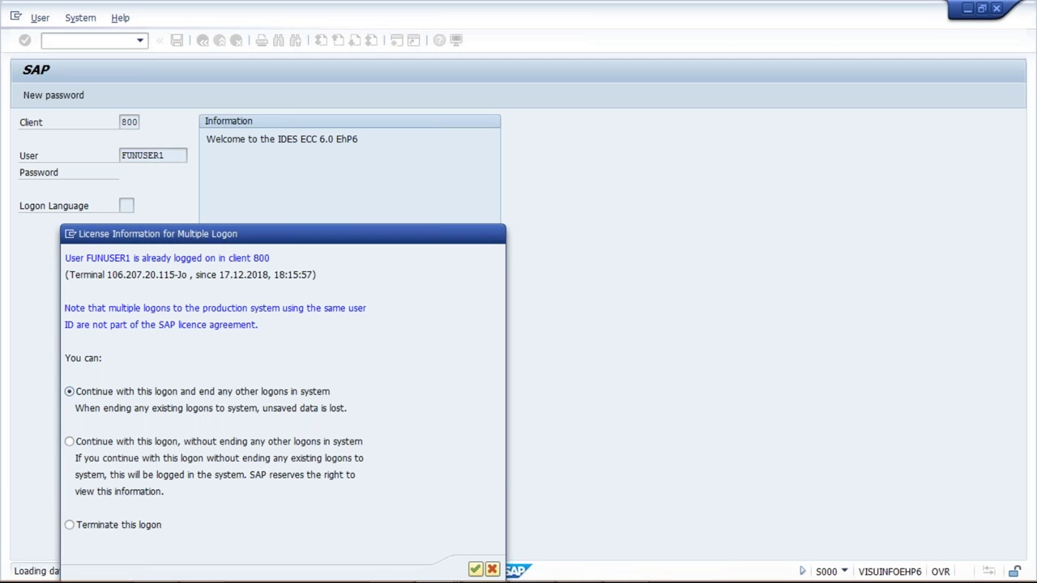
pyautogui.press('Return')
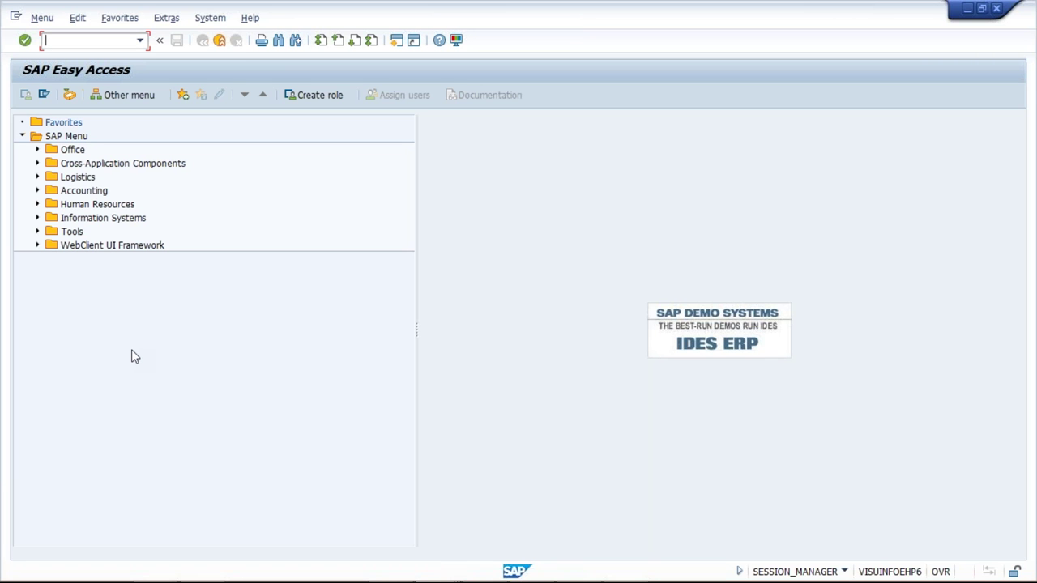
# Step: Rerun transaction OBB8 from the command-field history
pyautogui.click(139, 40)
pyautogui.click(140, 39)
pyautogui.click(139, 40)
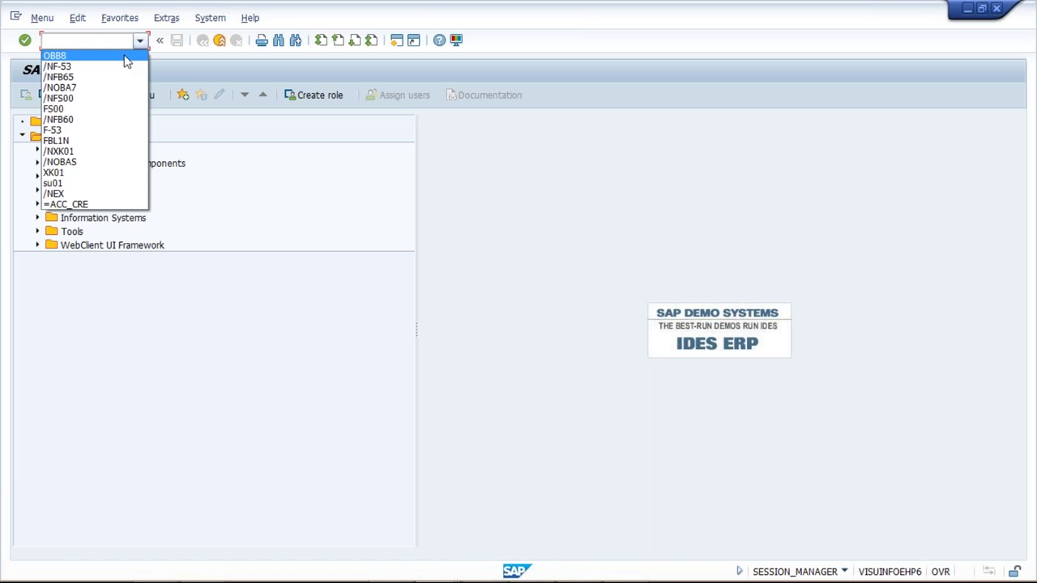
pyautogui.click(126, 56)
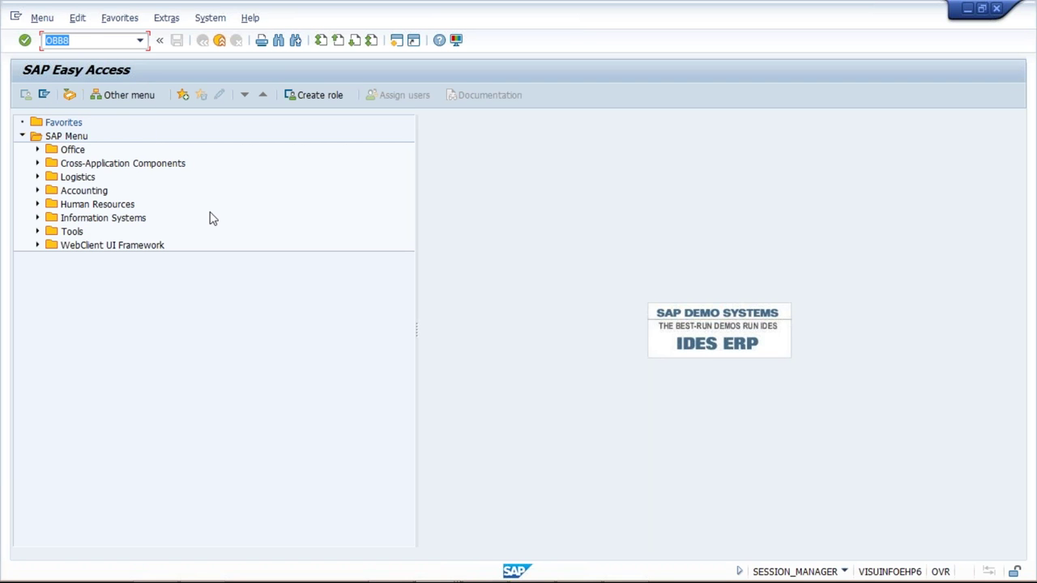
pyautogui.press('Return')
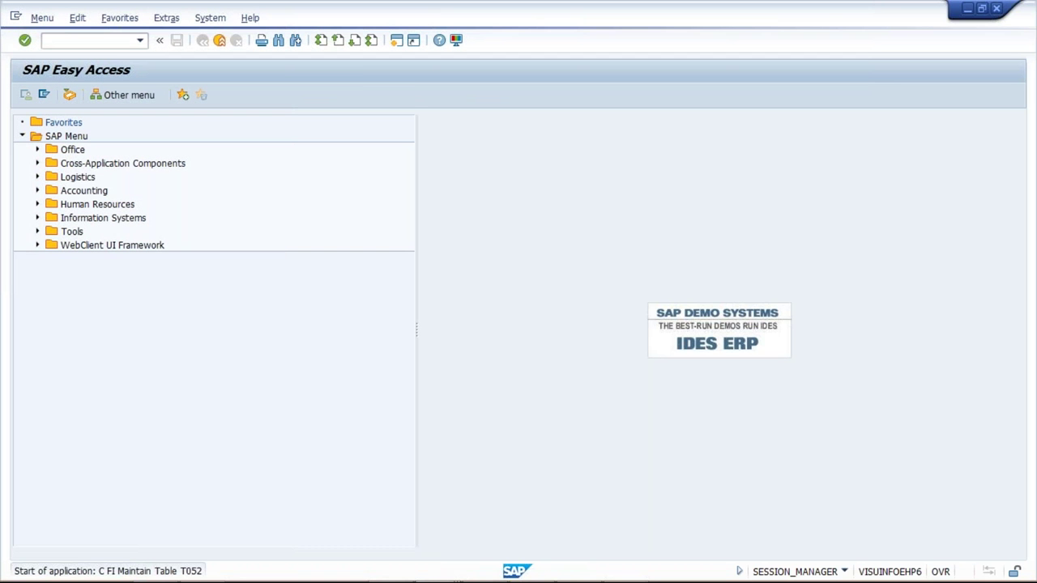
# Step: Create new payment term TM30 with 30 days for term 1, due net within 30 days
pyautogui.click(85, 95)
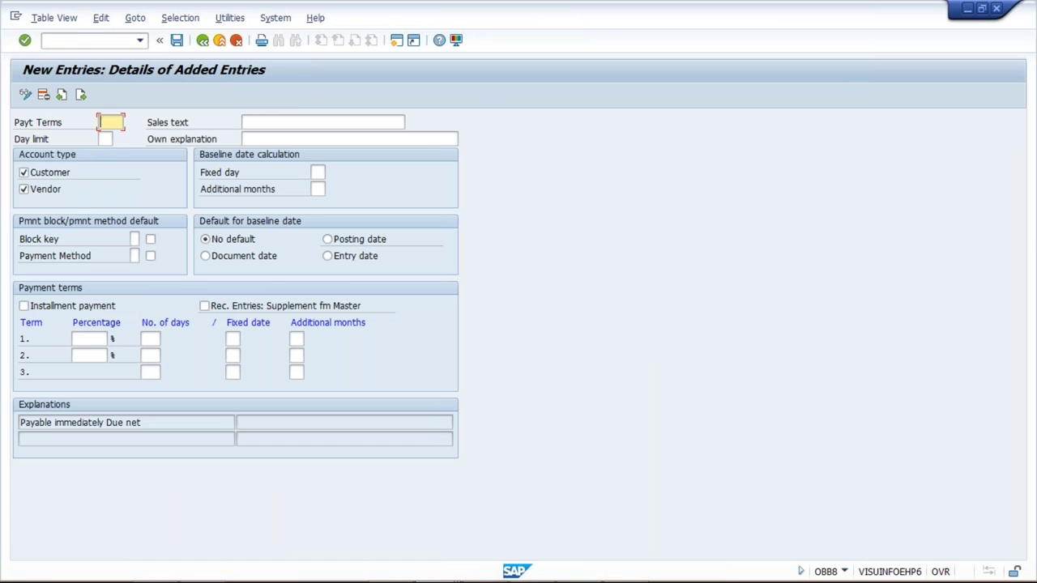
pyautogui.press('BackSpace')
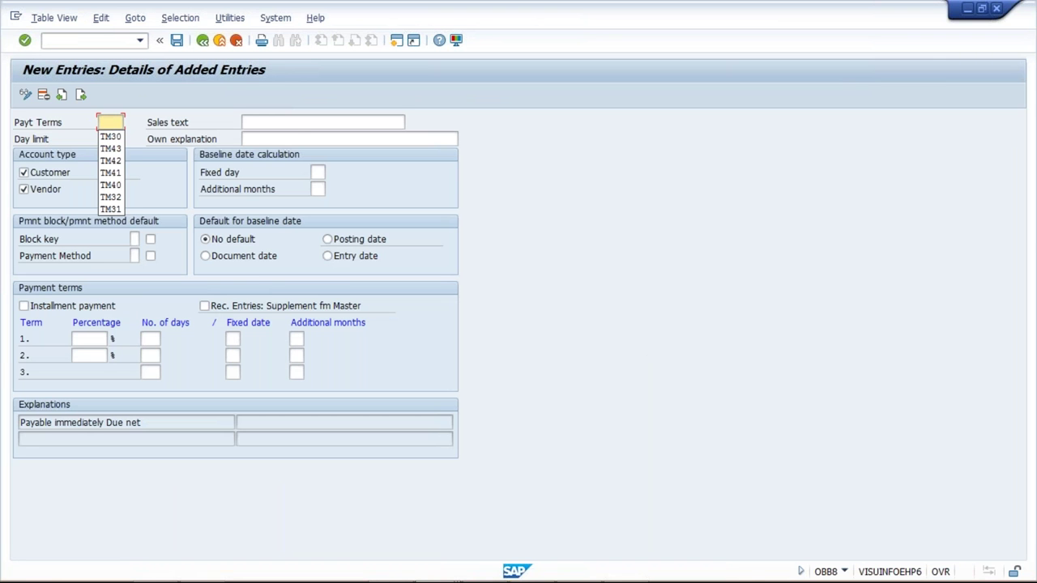
pyautogui.click(111, 136)
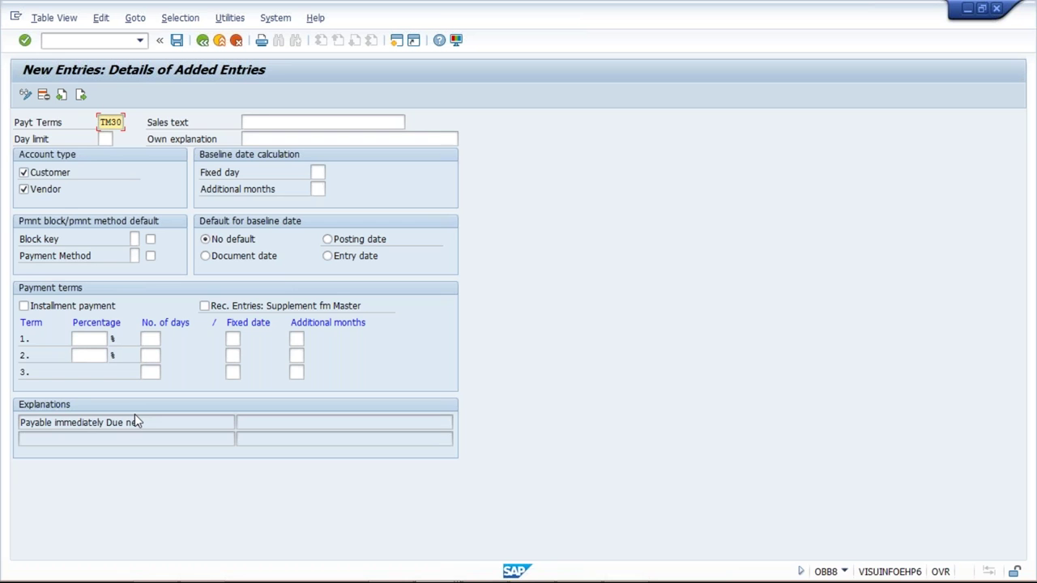
pyautogui.click(149, 339)
pyautogui.write('30')
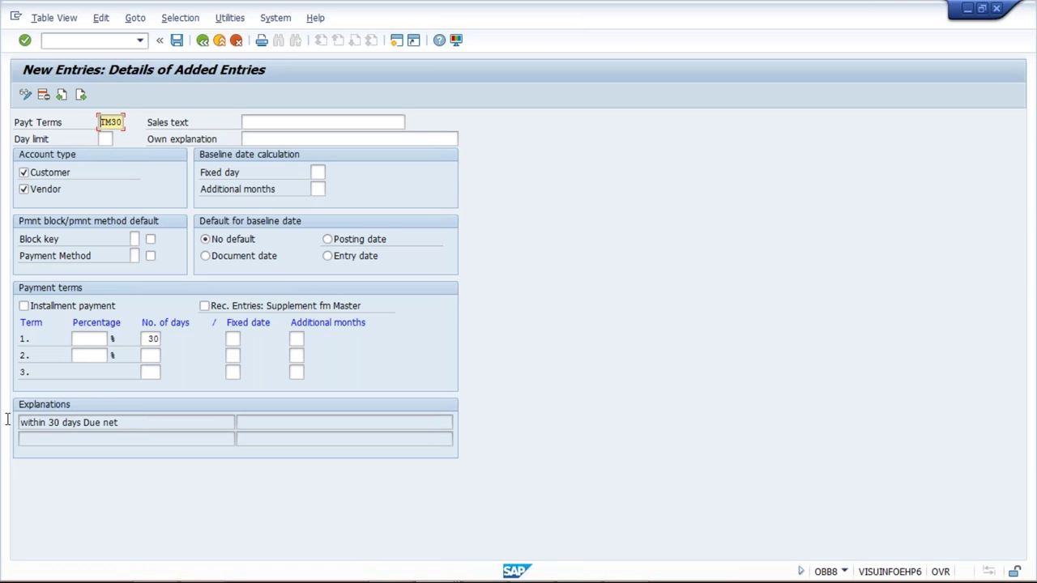
pyautogui.moveTo(18, 422); pyautogui.dragTo(123, 423)
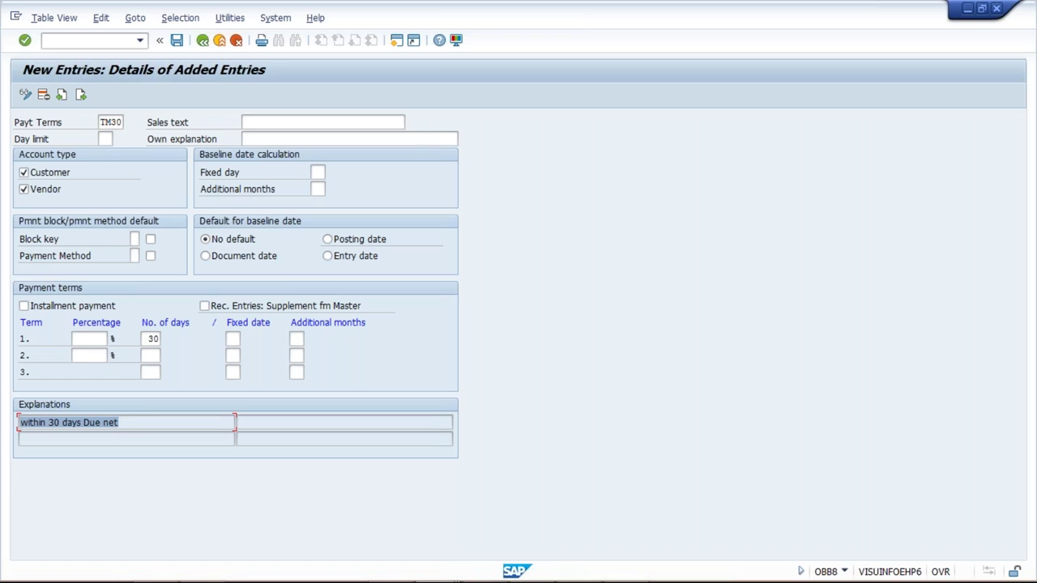
pyautogui.moveTo(132, 423); pyautogui.dragTo(12, 423)
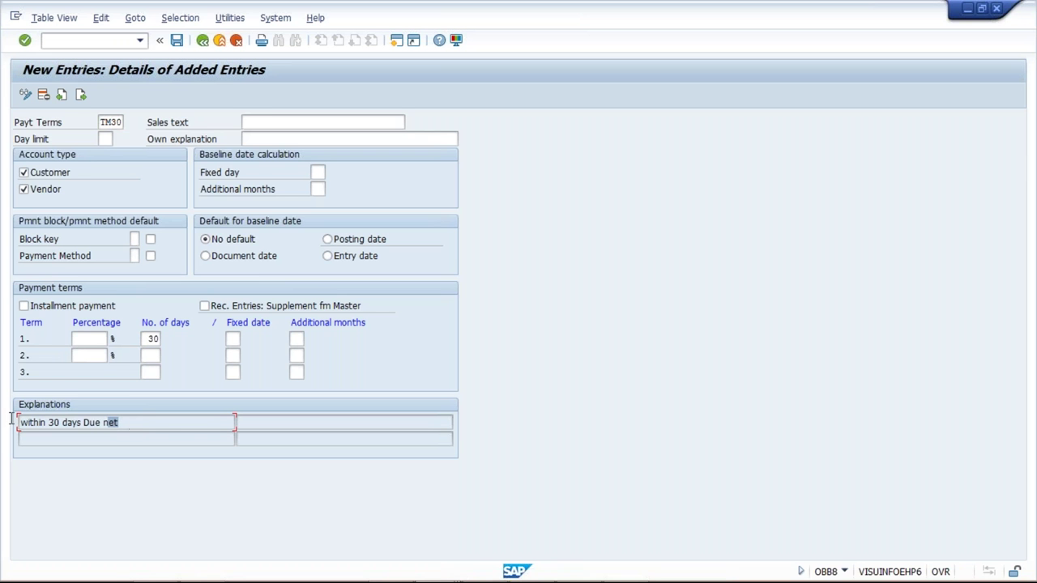
pyautogui.click(153, 423)
pyautogui.moveTo(156, 422); pyautogui.dragTo(8, 422)
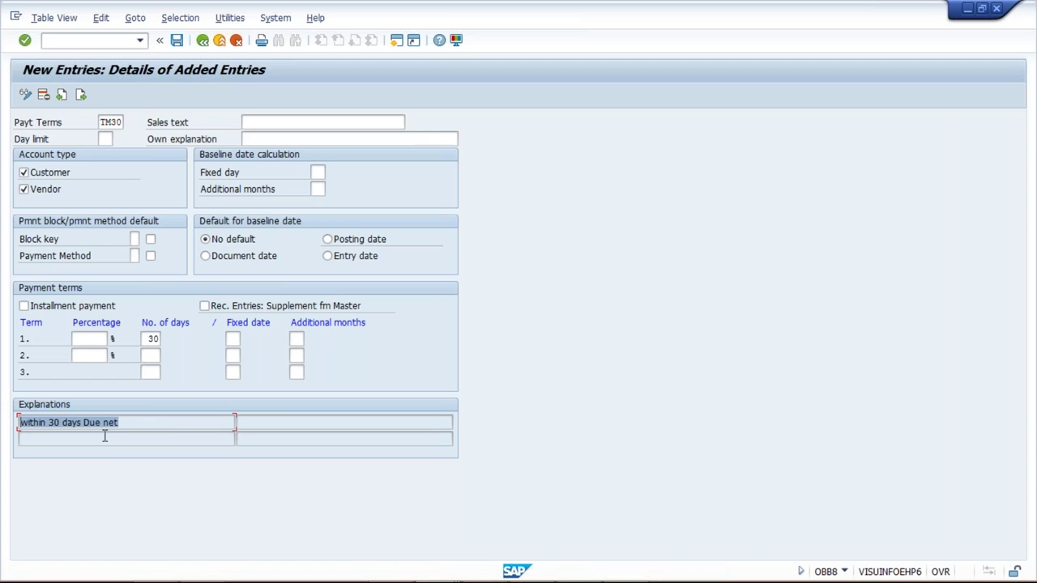
pyautogui.press('End')
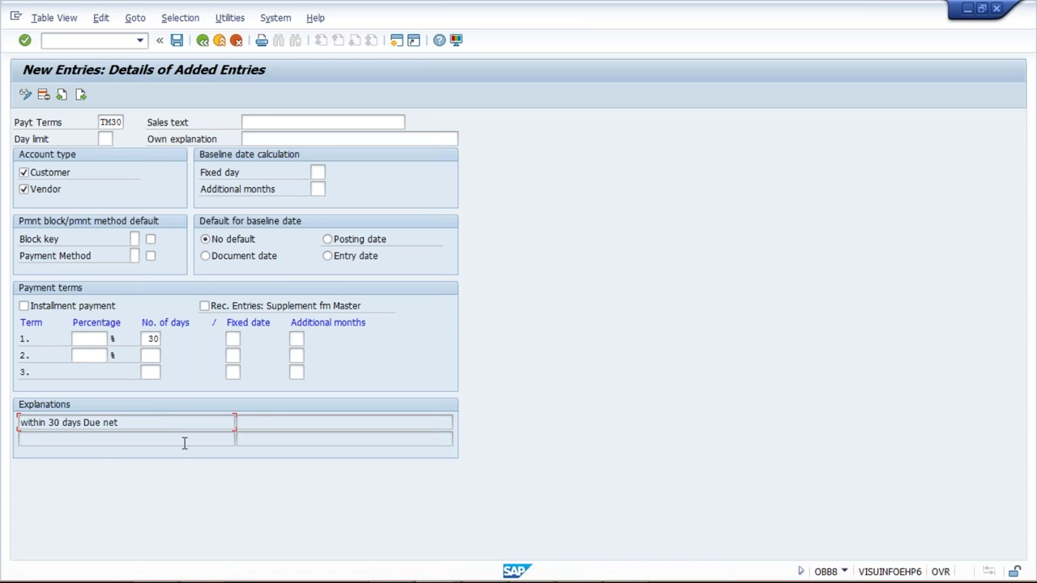
pyautogui.moveTo(171, 424); pyautogui.dragTo(8, 425)
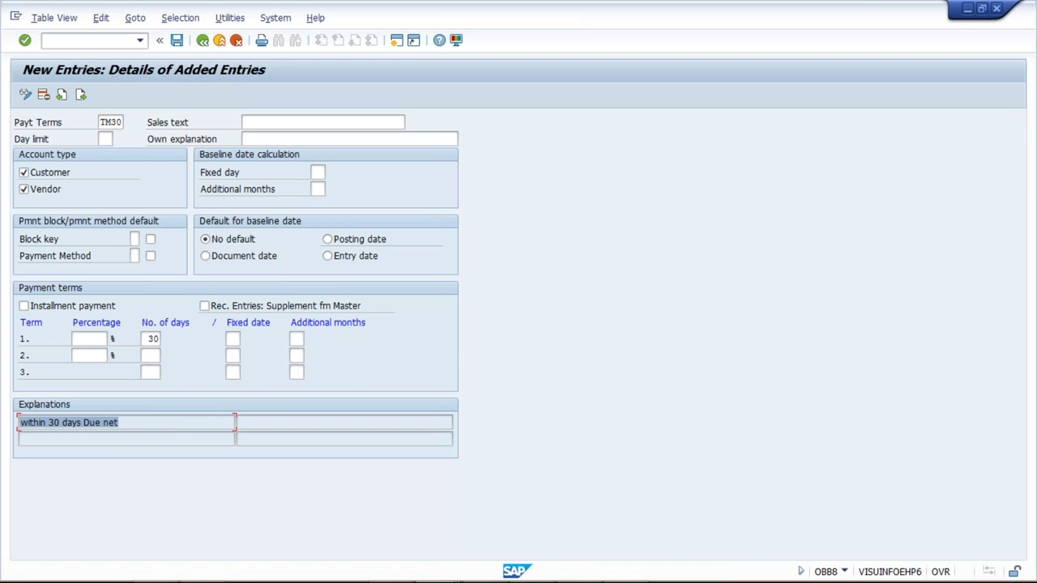
pyautogui.click(148, 338)
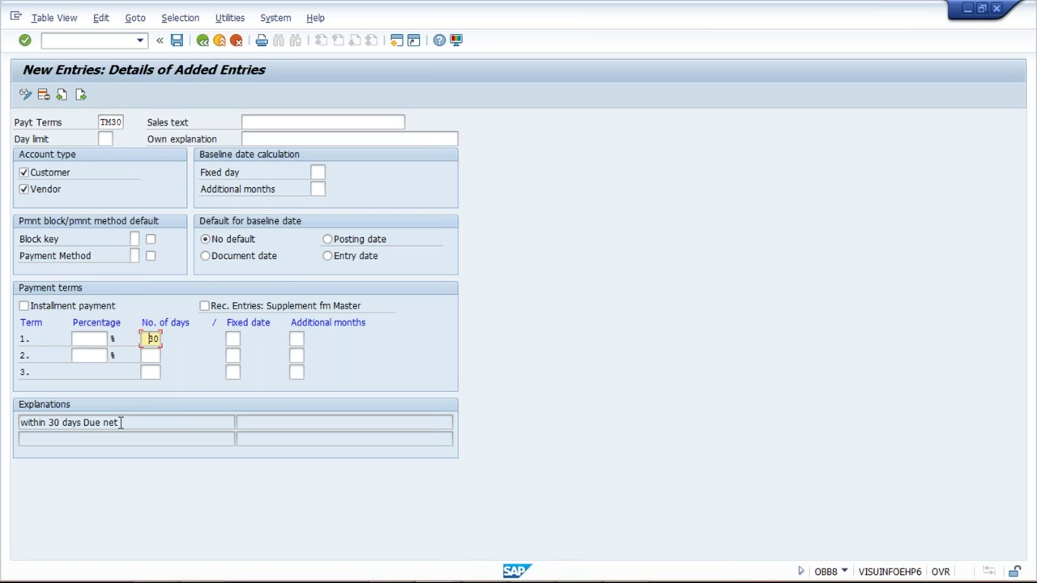
pyautogui.moveTo(121, 422); pyautogui.dragTo(19, 422)
pyautogui.hotkey('ctrl', 'c')
pyautogui.click(20, 422)
# Step: Paste 'within 30 days Due net' into TM30's Sales text and Own explanation fields
pyautogui.click(324, 121)
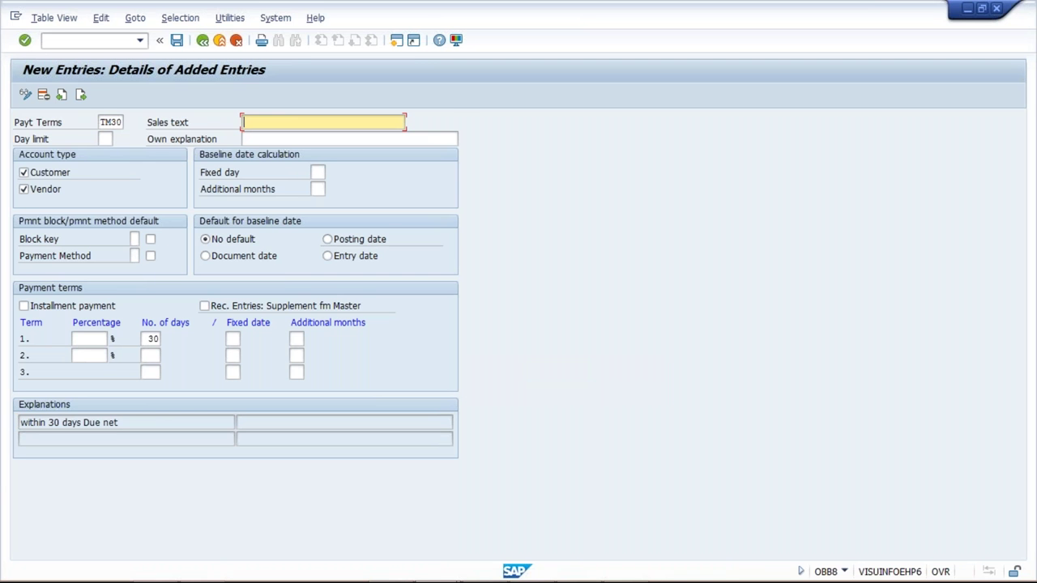
pyautogui.hotkey('ctrl', 'v')
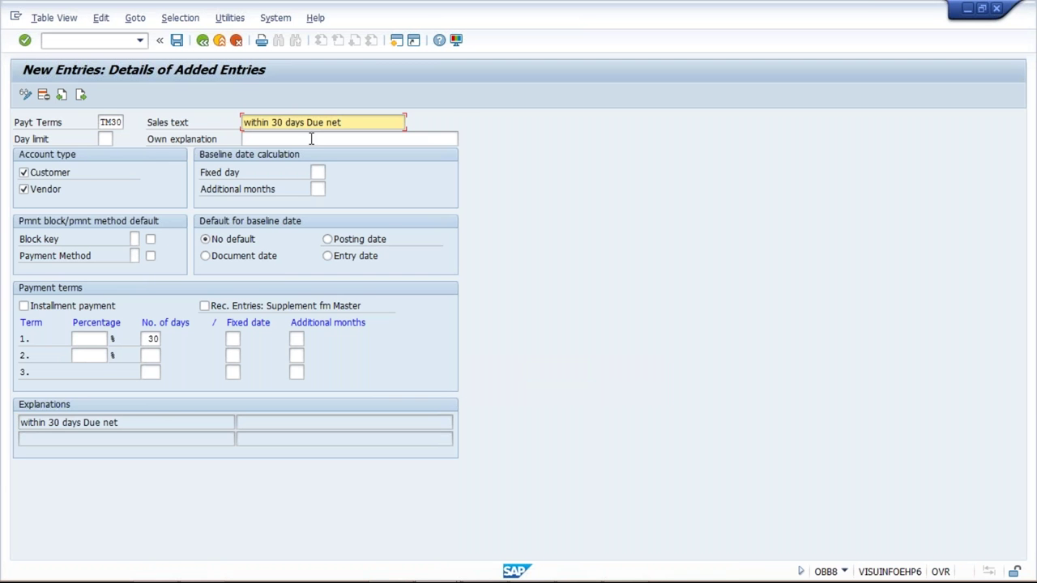
pyautogui.click(254, 139)
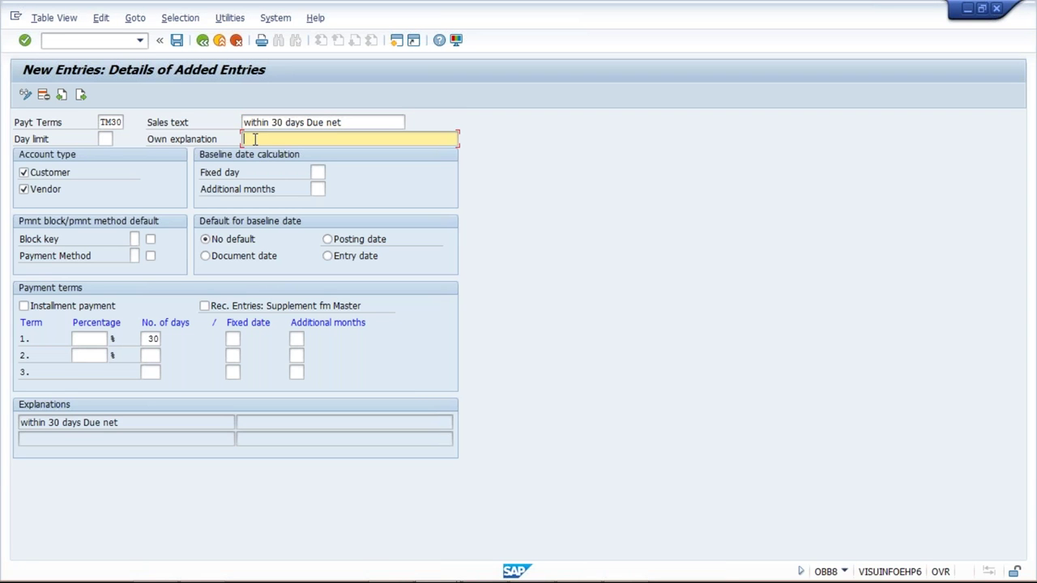
pyautogui.hotkey('ctrl', 'v')
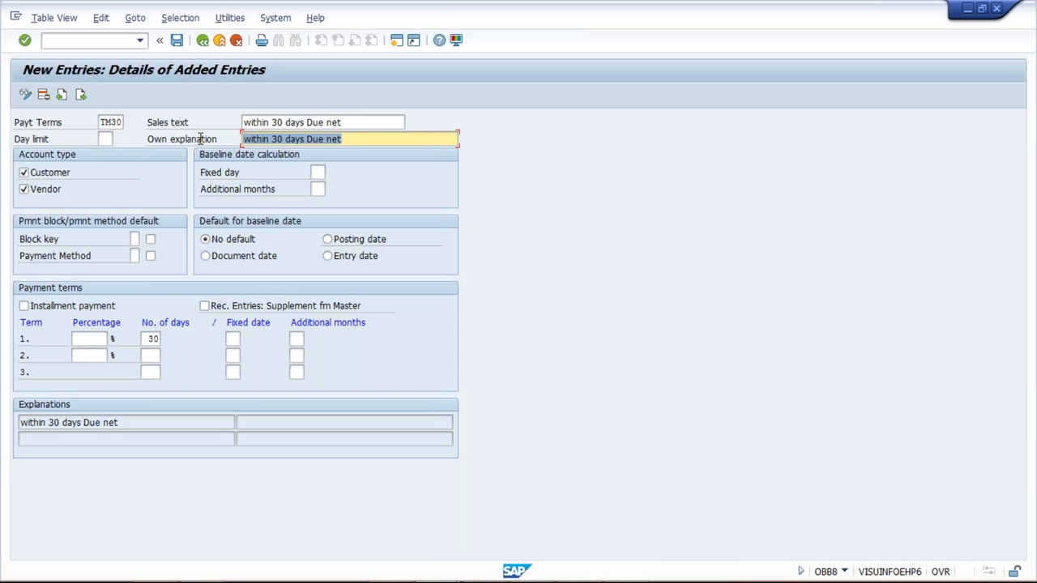
# Step: Select the full 'within 30 days Due net' text in the Own explanation field
pyautogui.click(199, 139)
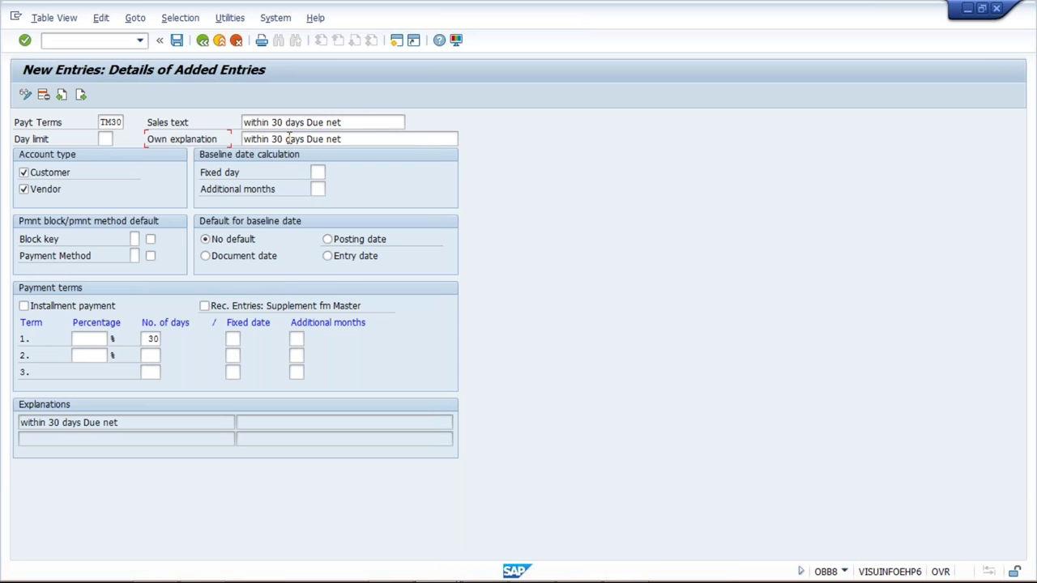
pyautogui.click(366, 137)
pyautogui.doubleClick(381, 140)
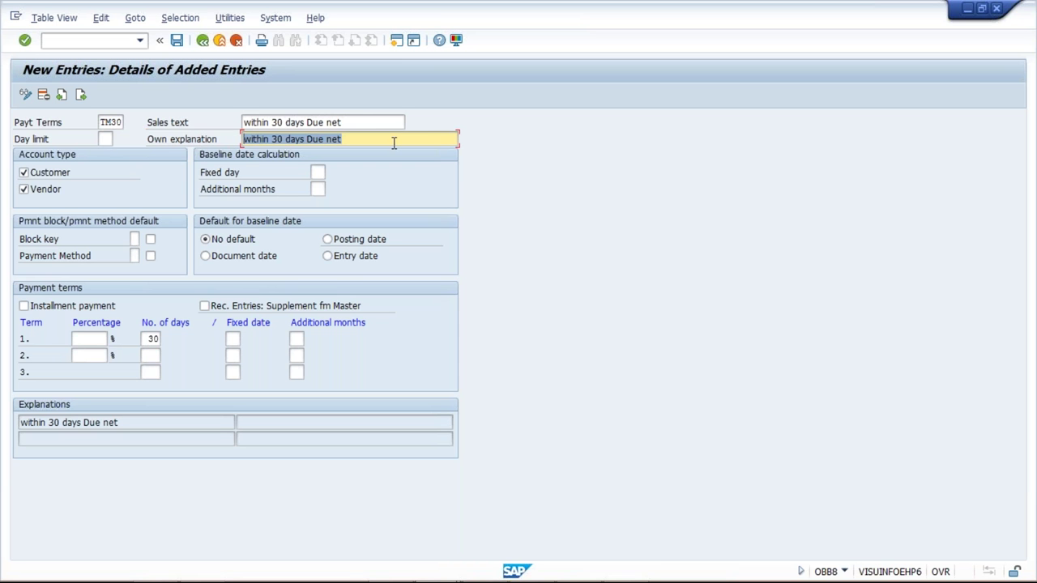
pyautogui.click(243, 140)
pyautogui.moveTo(243, 139); pyautogui.dragTo(357, 139)
pyautogui.click(360, 139)
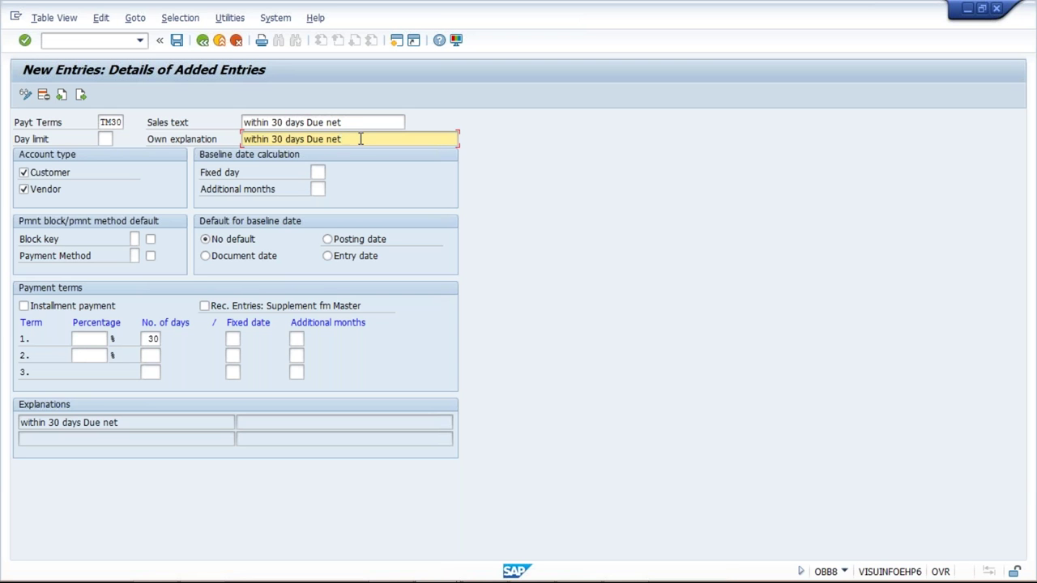
pyautogui.moveTo(243, 140)
pyautogui.mouseDown()
pyautogui.moveTo(381, 139)
pyautogui.moveTo(229, 138)
pyautogui.mouseUp()
pyautogui.click(371, 138)
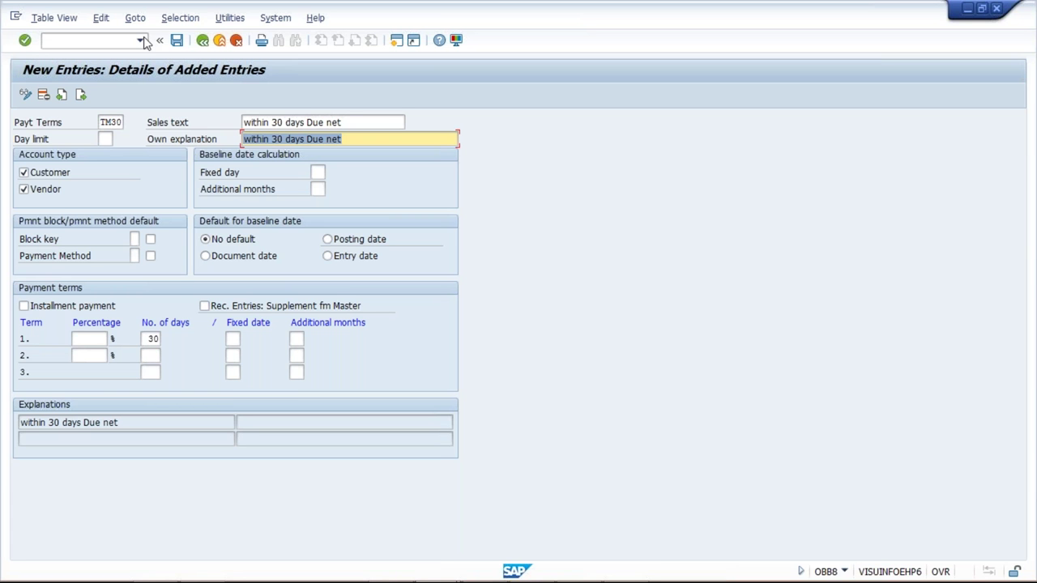
# Step: Save payment term TM30 and confirm the customizing request prompt
pyautogui.click(176, 40)
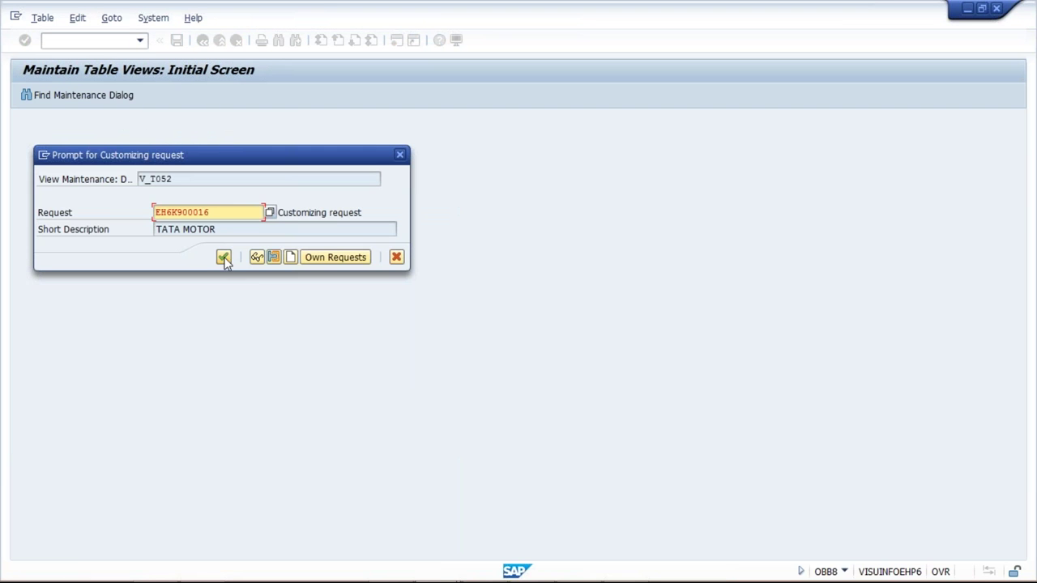
pyautogui.press('Return')
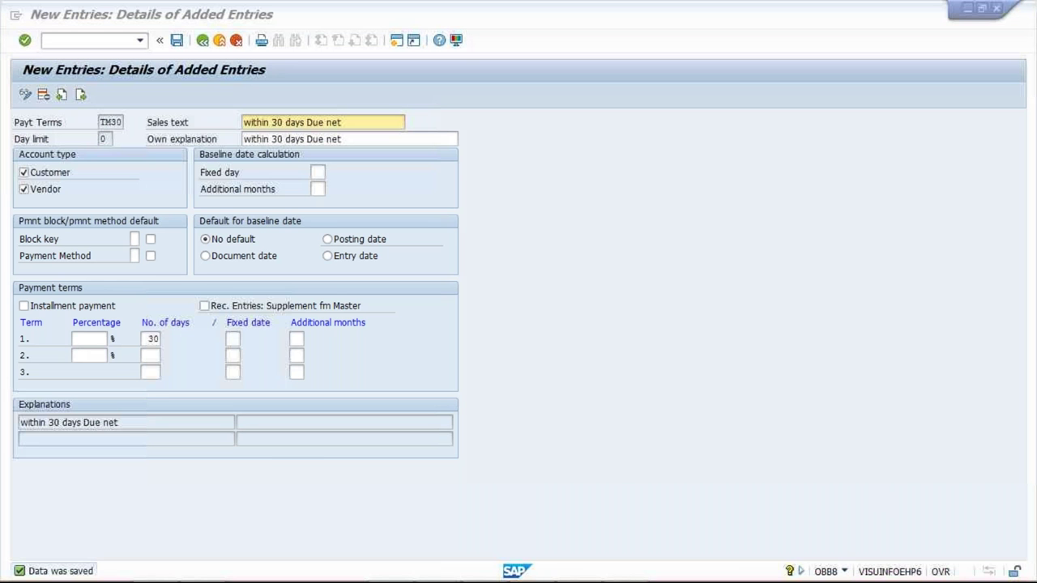
pyautogui.moveTo(203, 267); pyautogui.dragTo(201, 202)
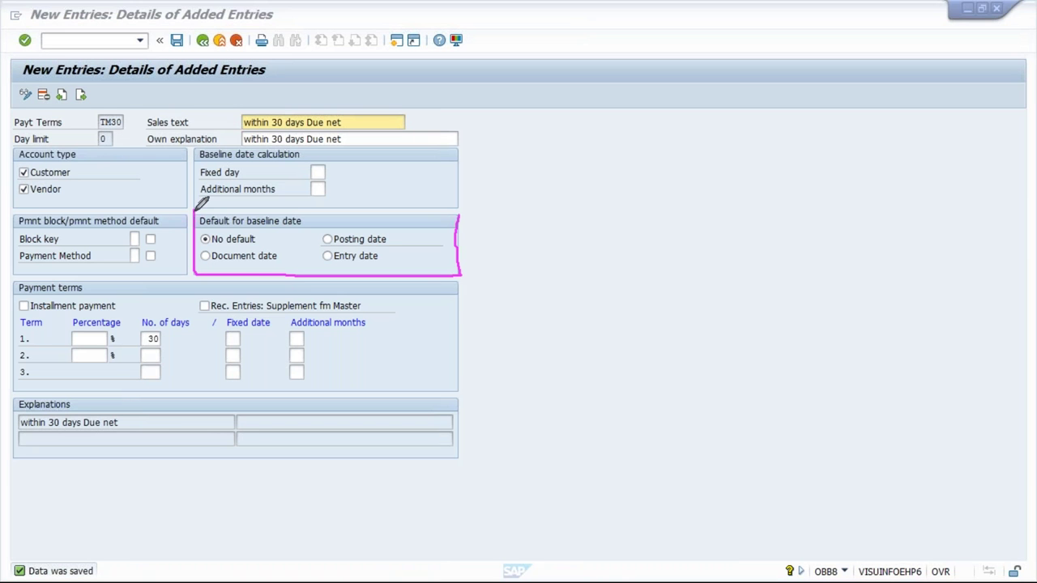
pyautogui.moveTo(201, 202); pyautogui.dragTo(463, 203)
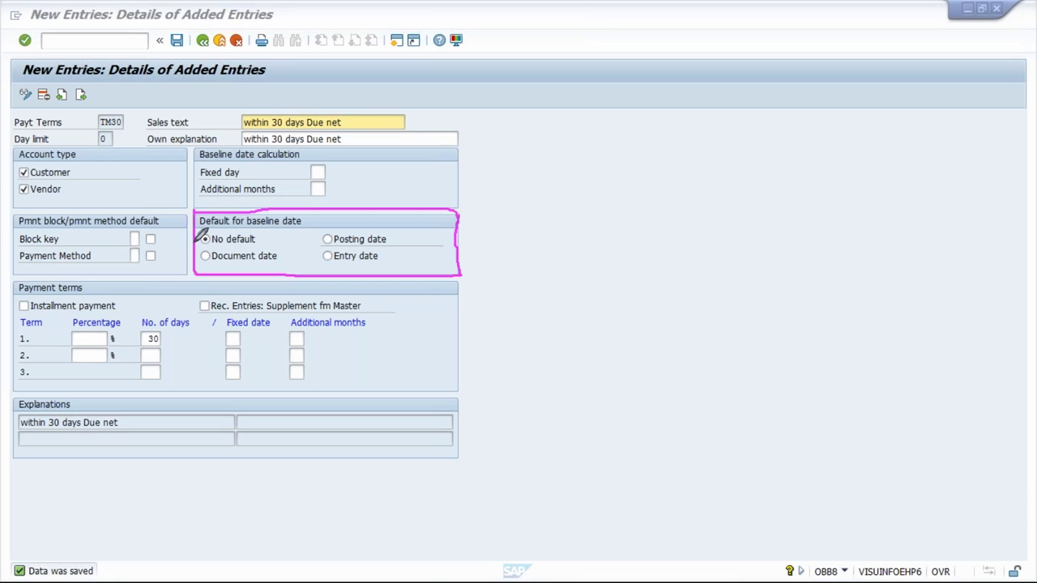
pyautogui.moveTo(191, 242); pyautogui.dragTo(252, 238)
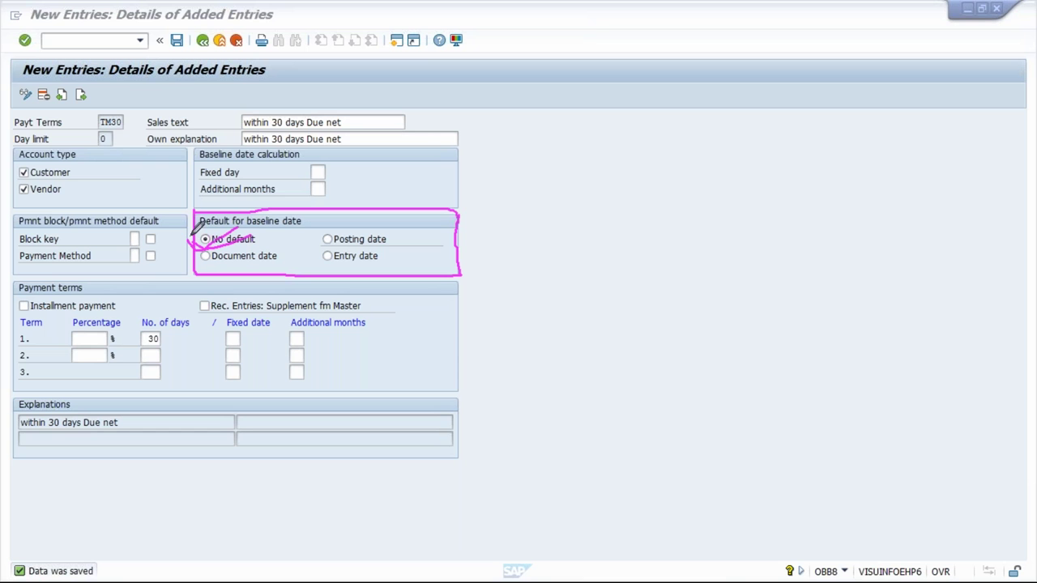
pyautogui.moveTo(228, 228)
pyautogui.mouseDown()
pyautogui.moveTo(191, 246)
pyautogui.moveTo(230, 252)
pyautogui.mouseUp()
pyautogui.press('e')
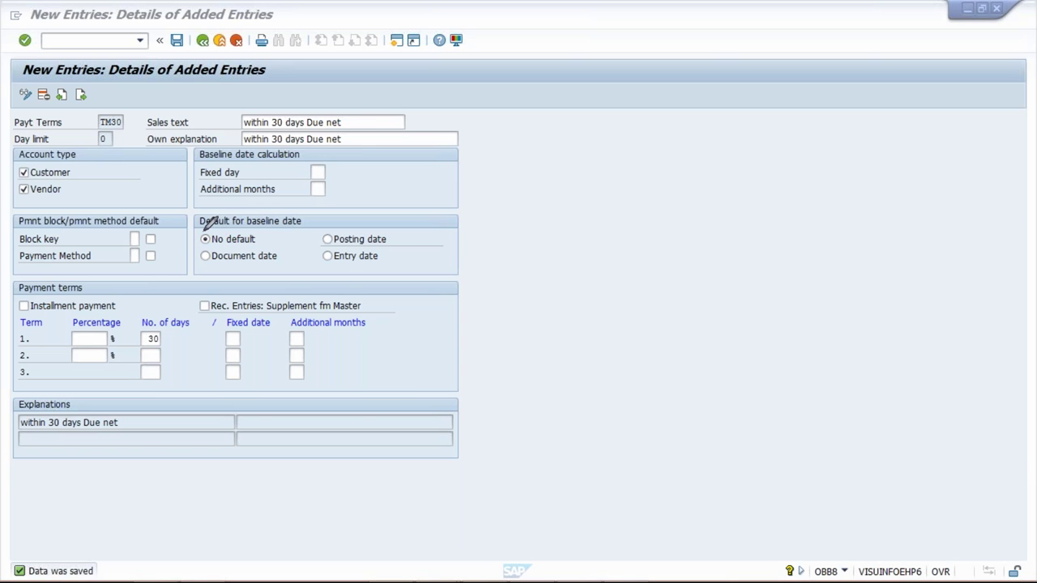
pyautogui.moveTo(202, 229); pyautogui.dragTo(208, 230)
# Step: Bring the SAP session window to the front from the taskbar previews
pyautogui.moveTo(366, 575)
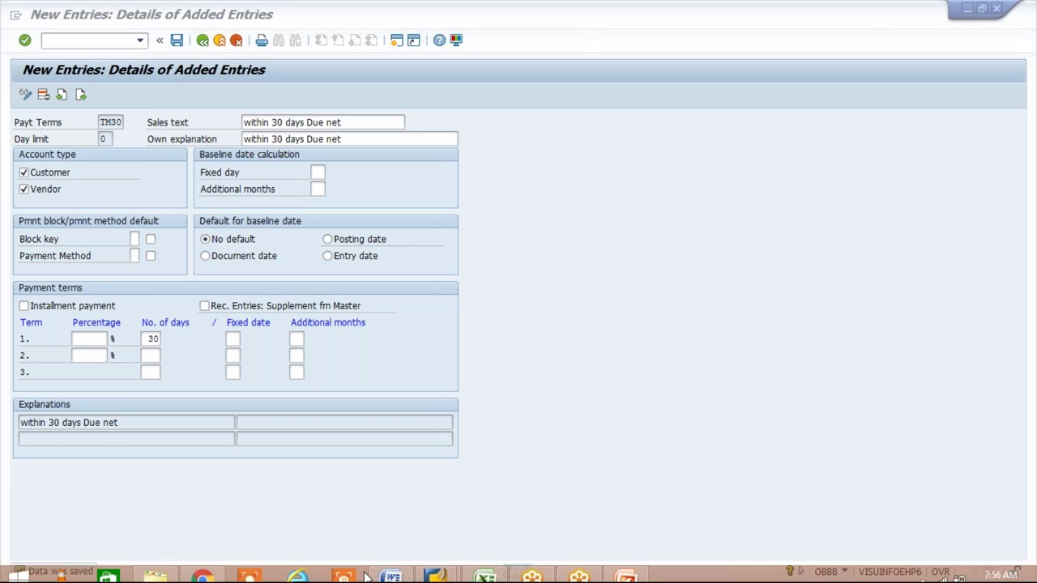
pyautogui.click(434, 569)
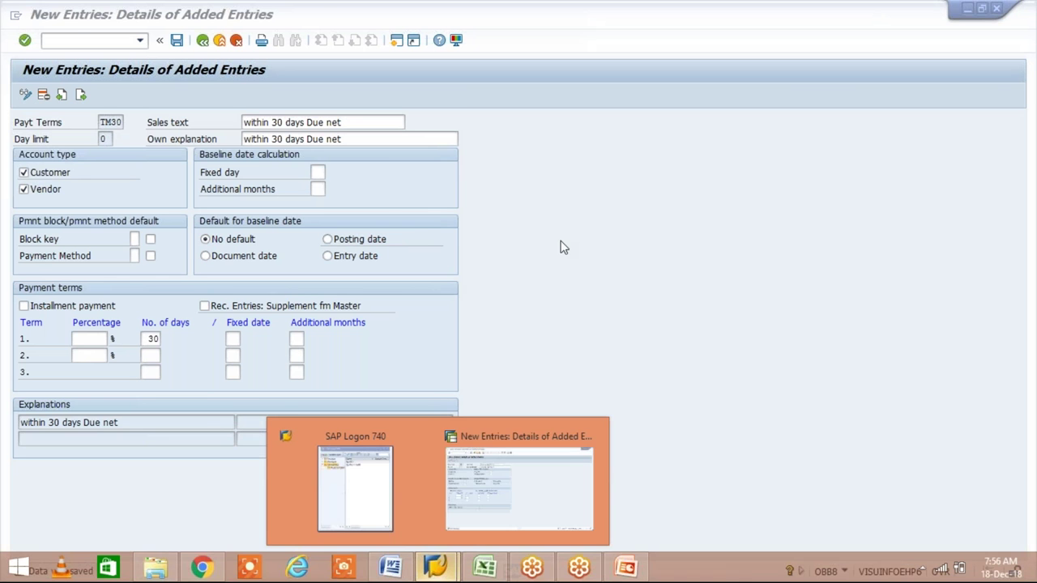
pyautogui.click(563, 247)
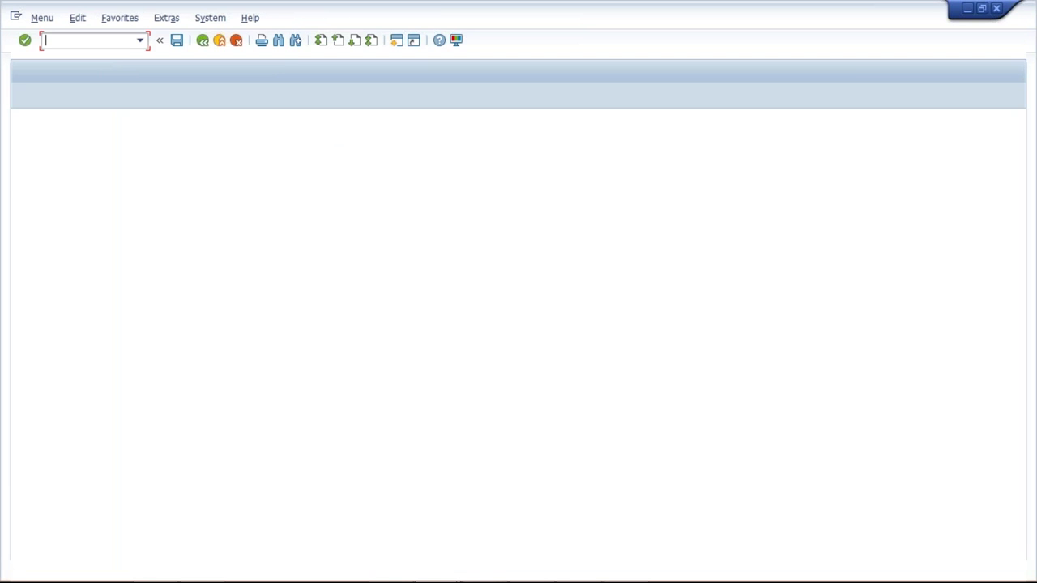
# Step: Start vendor invoice entry with FB60, then switch to the Class workbook in Excel
pyautogui.write('fb60')
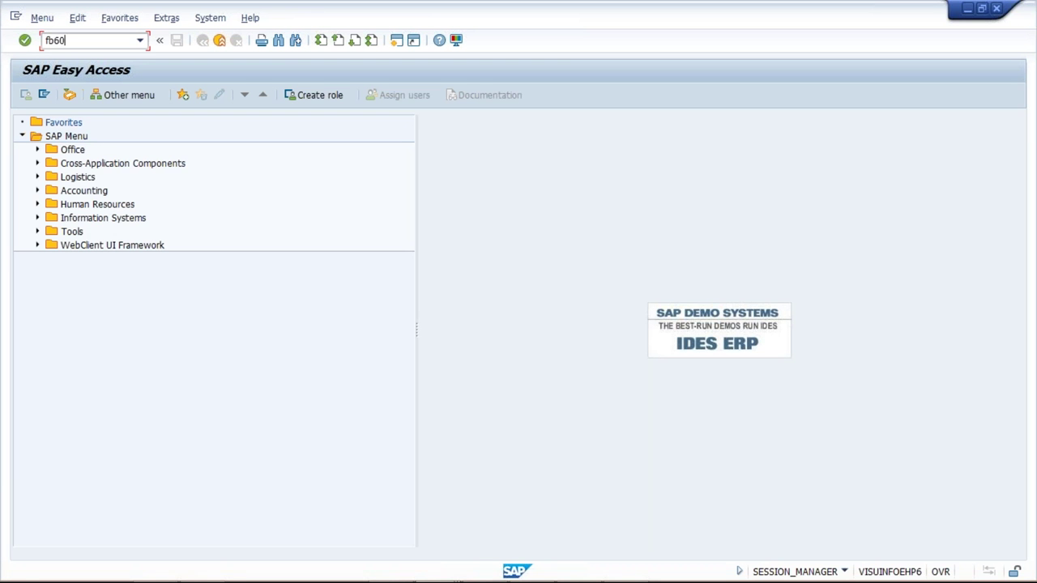
pyautogui.press('Return')
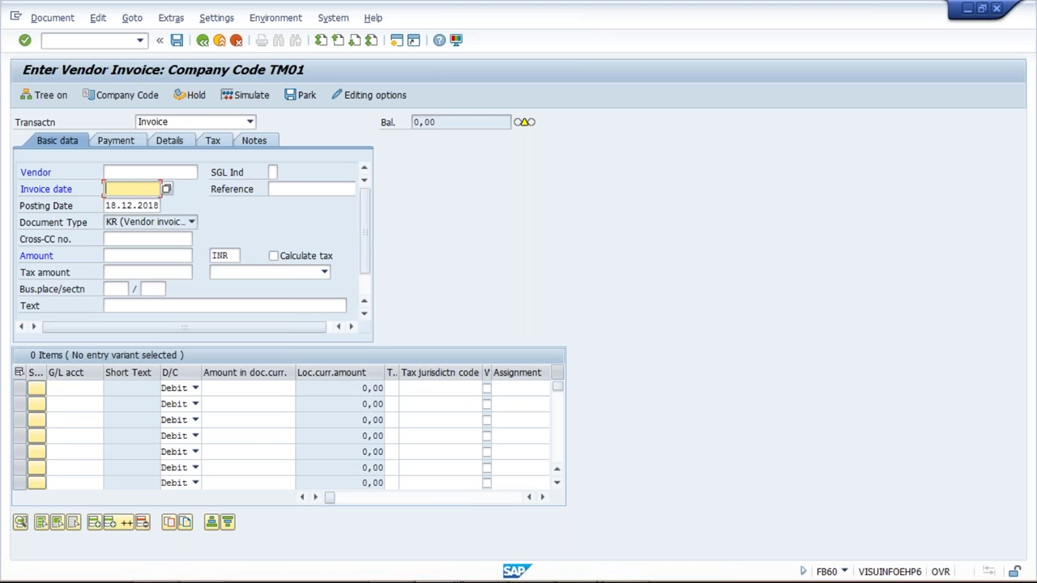
pyautogui.moveTo(635, 582)
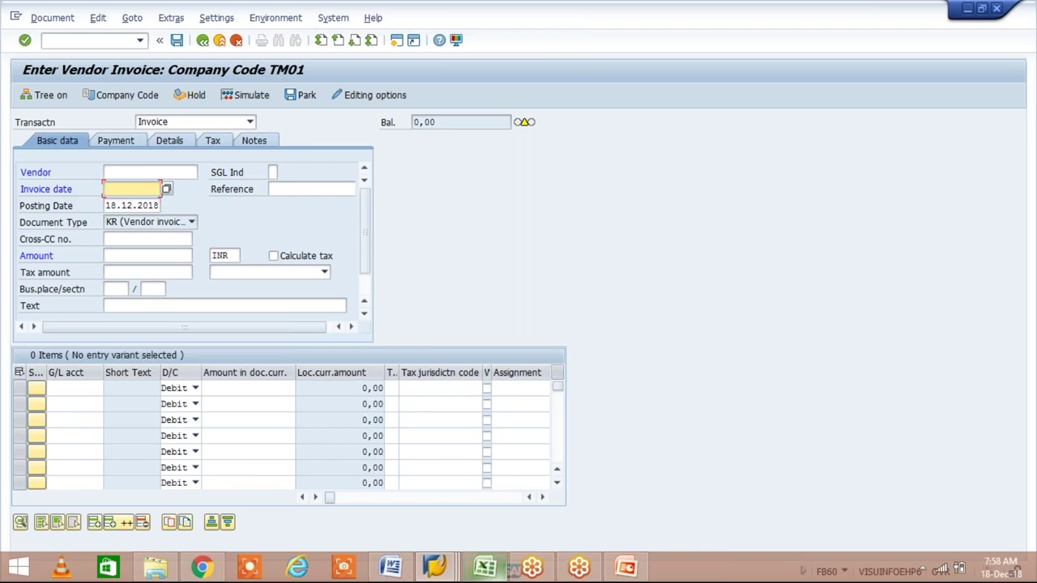
pyautogui.click(484, 567)
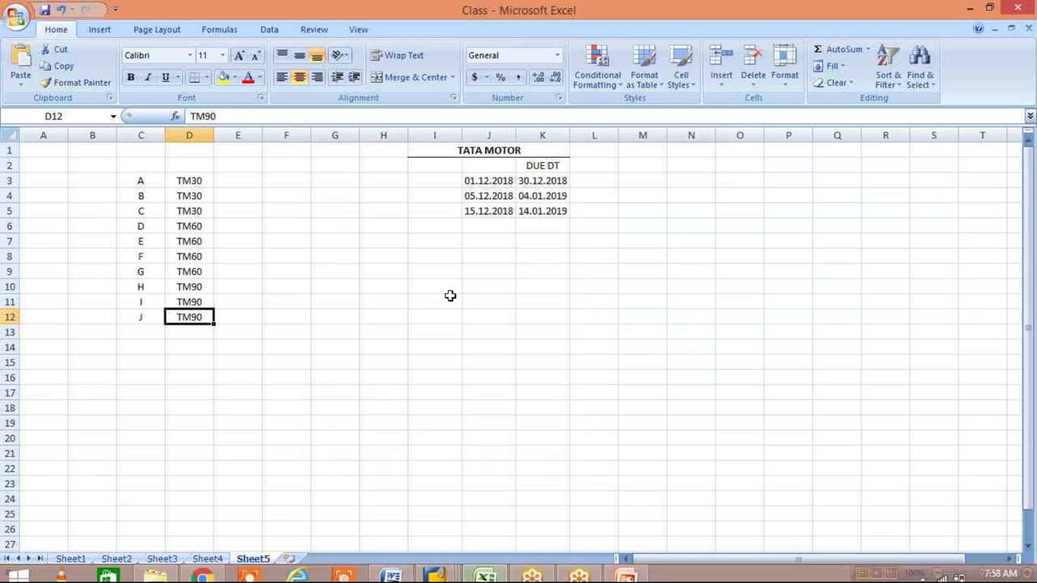
# Step: Add the headings D.DT in I2 and P.DT in J2 of the Tata Motor table
pyautogui.click(551, 162)
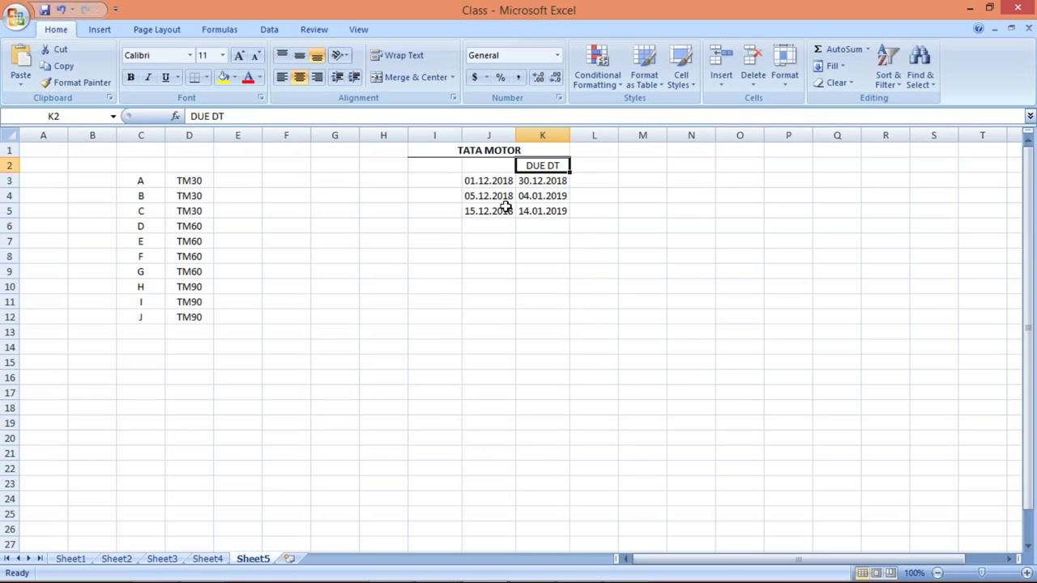
pyautogui.click(433, 167)
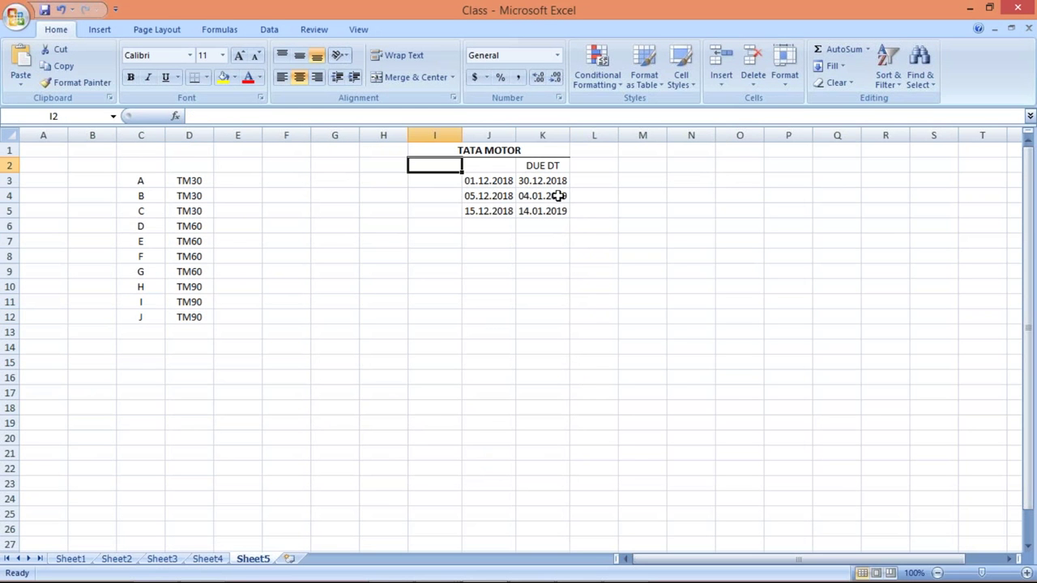
pyautogui.write('D')
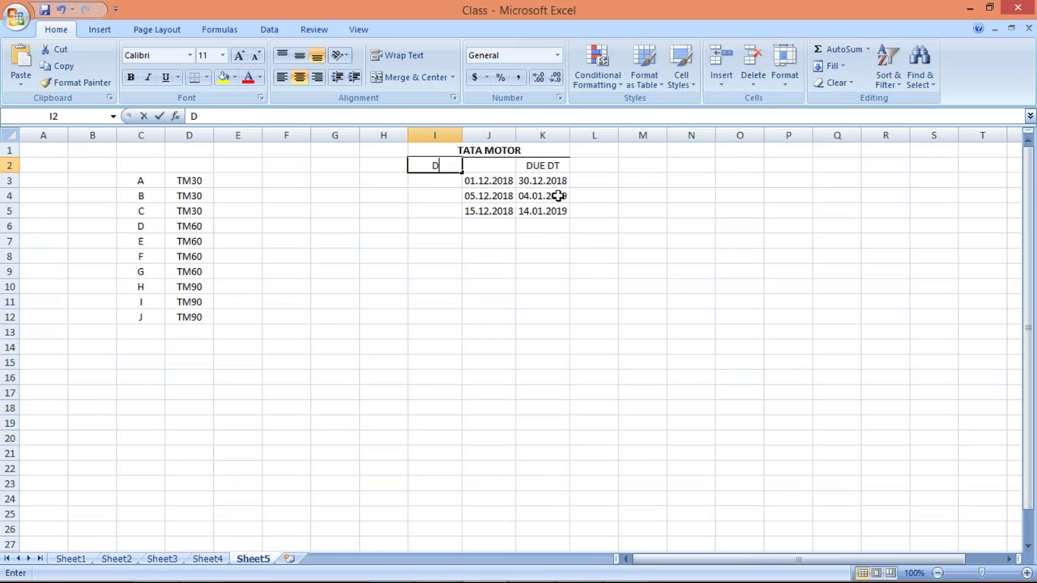
pyautogui.write('.DT')
pyautogui.press('Tab')
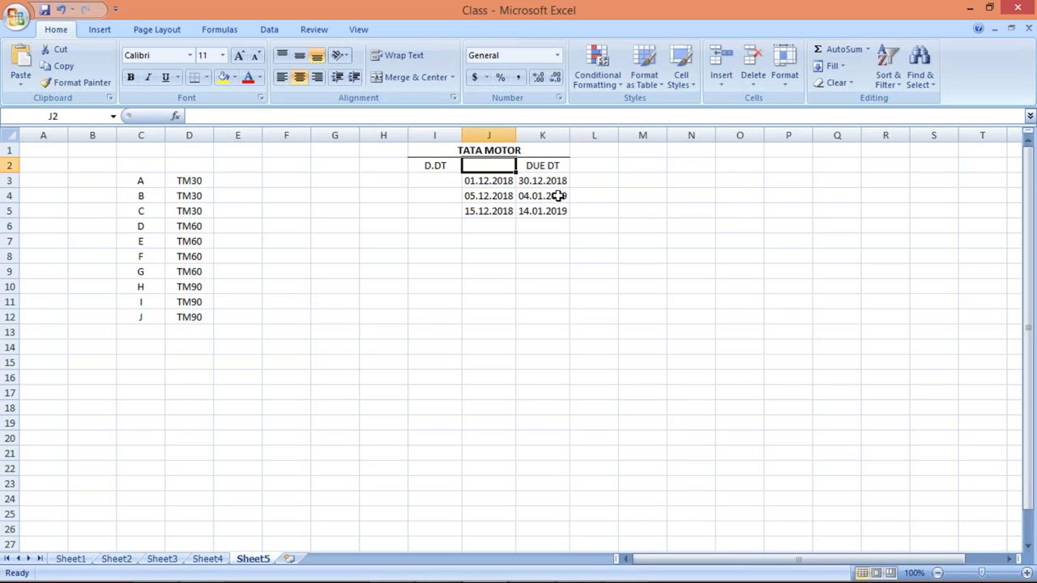
pyautogui.write('P.DT')
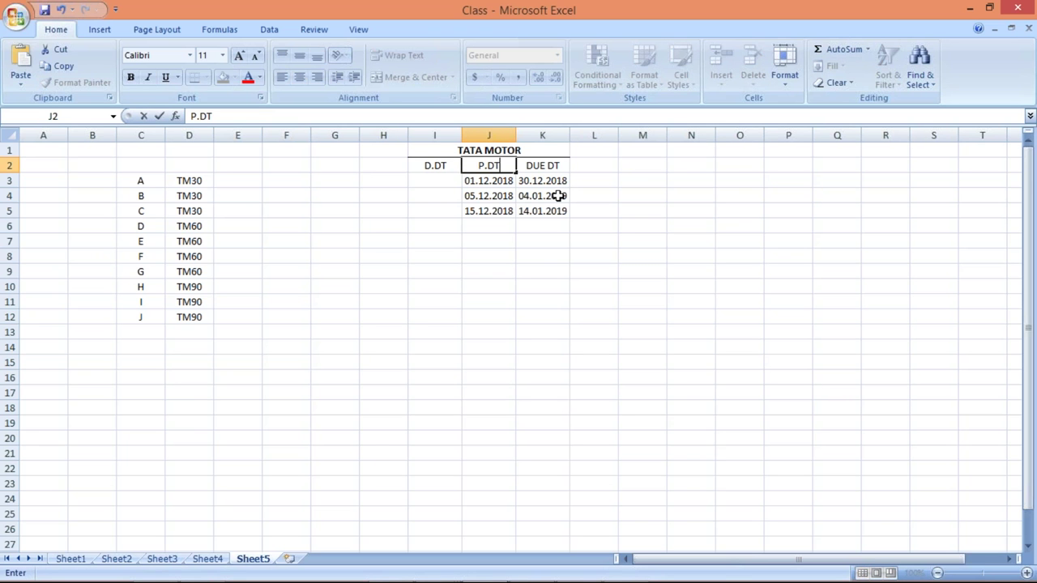
pyautogui.click(415, 179)
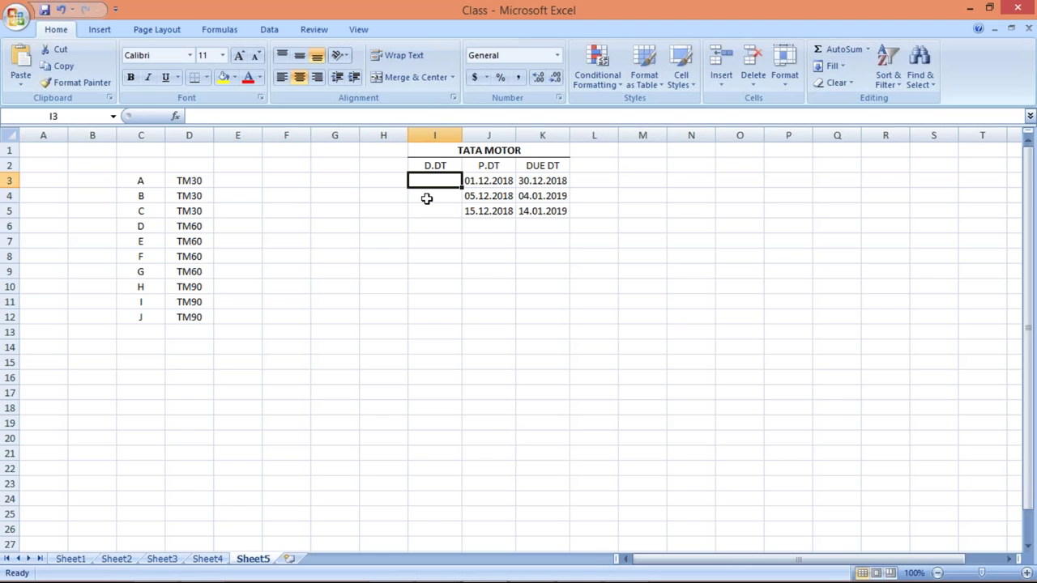
# Step: Enter the D.DT dates 25.11.2018, 02.12.2018 and 12.12.2018 in I3–I5
pyautogui.write('25.')
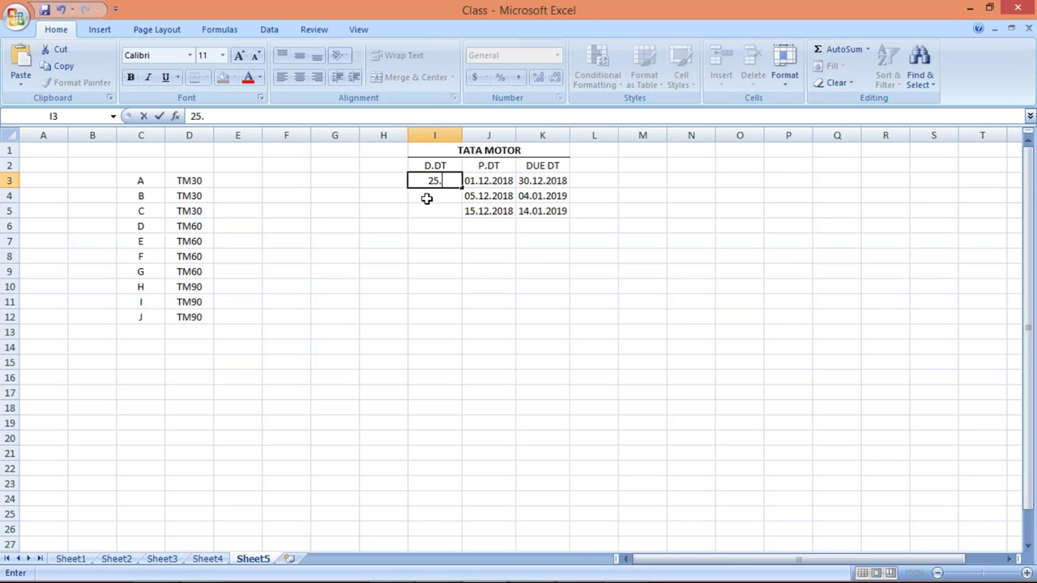
pyautogui.write('11.2018')
pyautogui.press('Return')
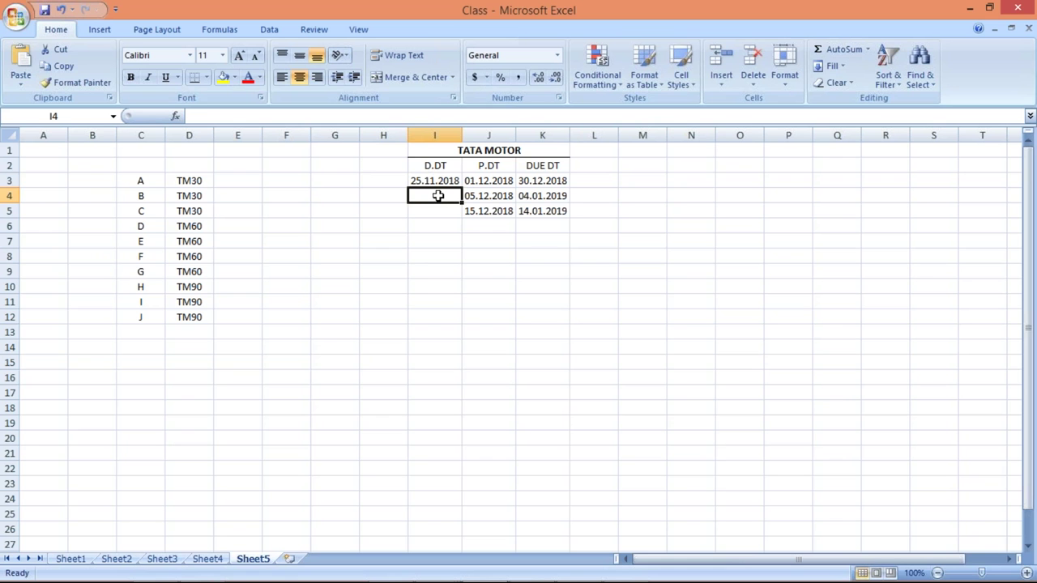
pyautogui.click(424, 179)
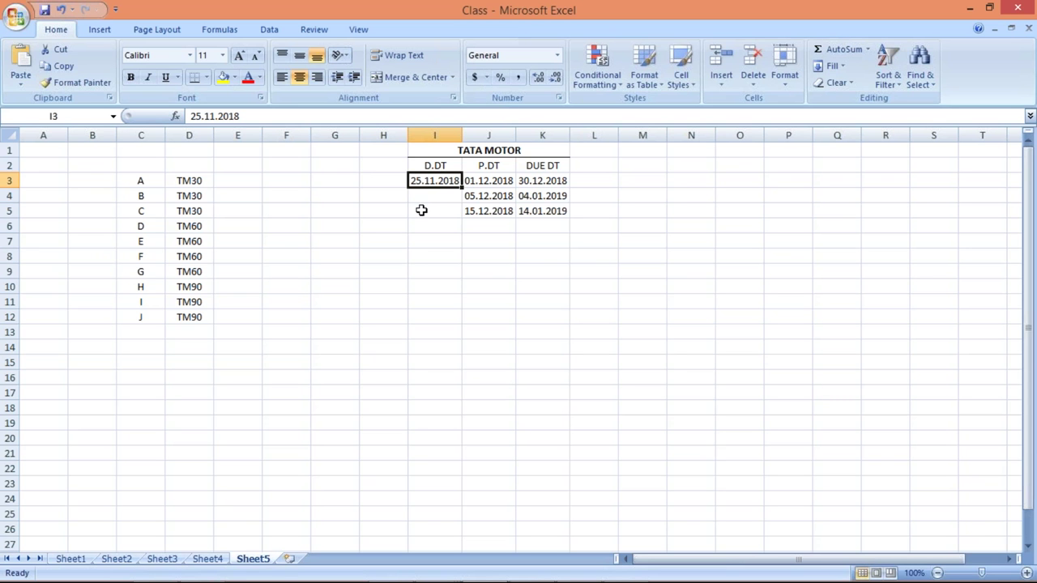
pyautogui.click(493, 182)
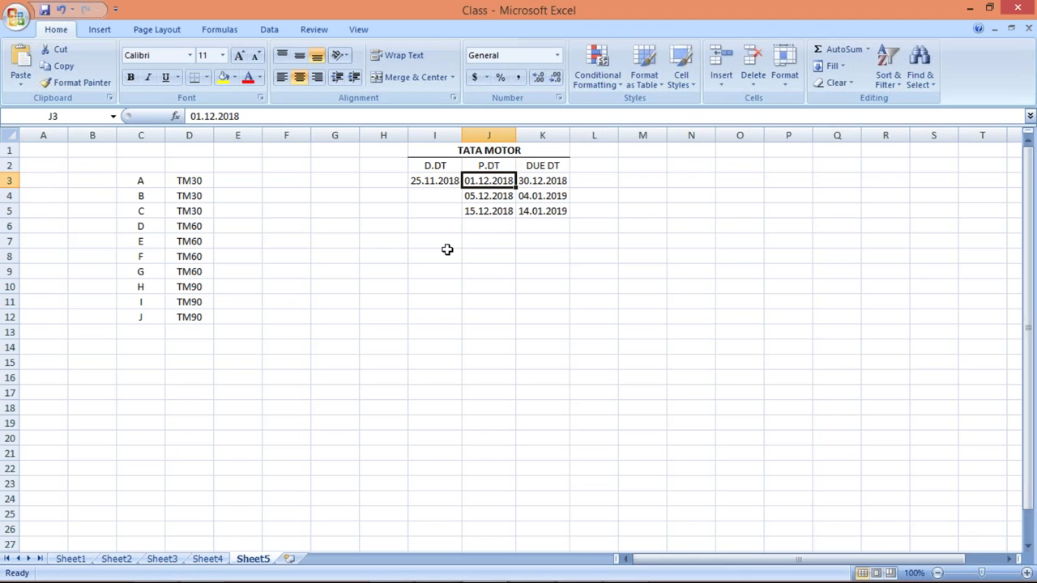
pyautogui.click(434, 197)
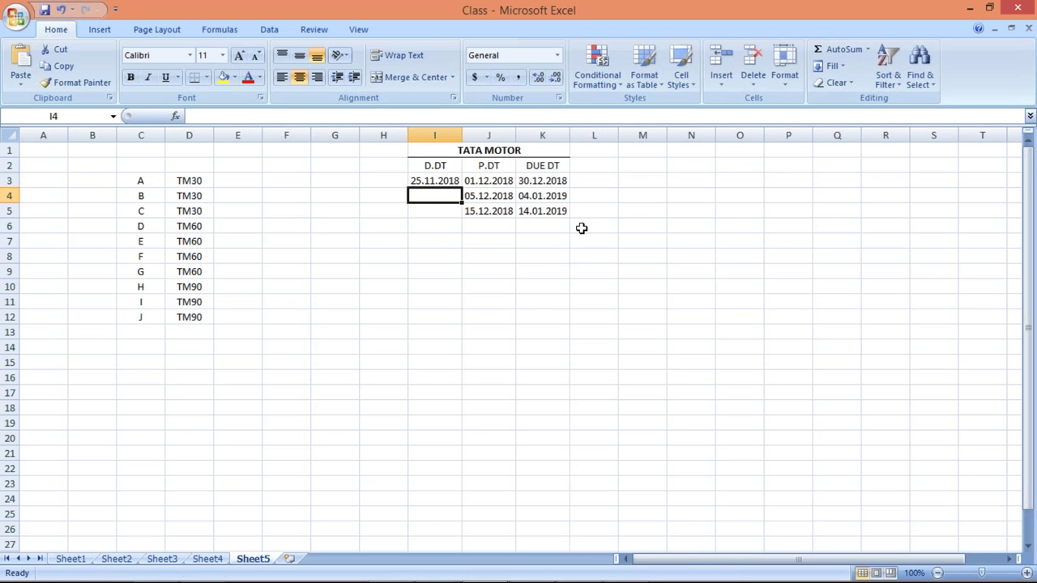
pyautogui.write('02')
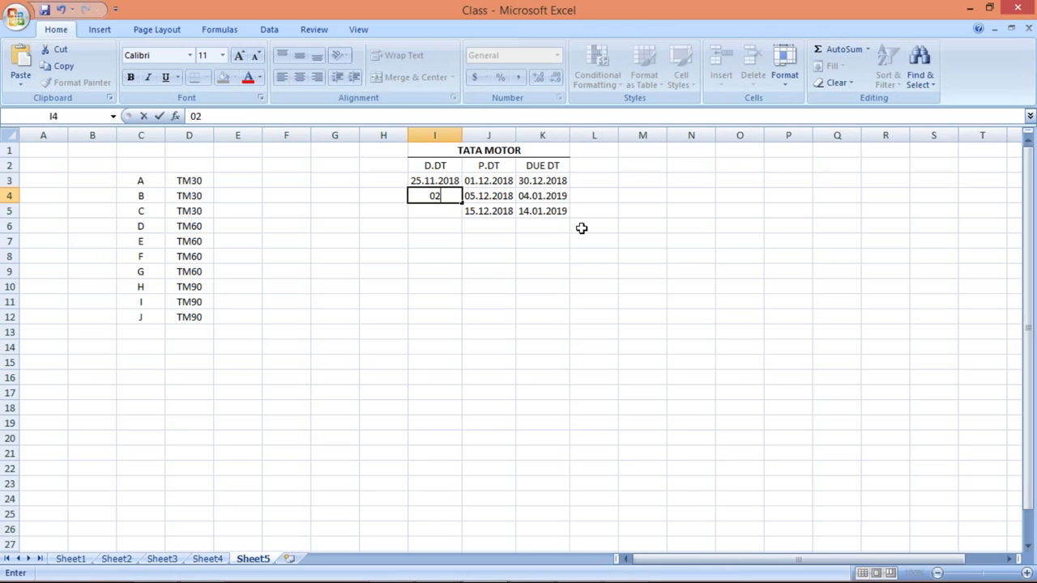
pyautogui.write('.12.2018')
pyautogui.press('Return')
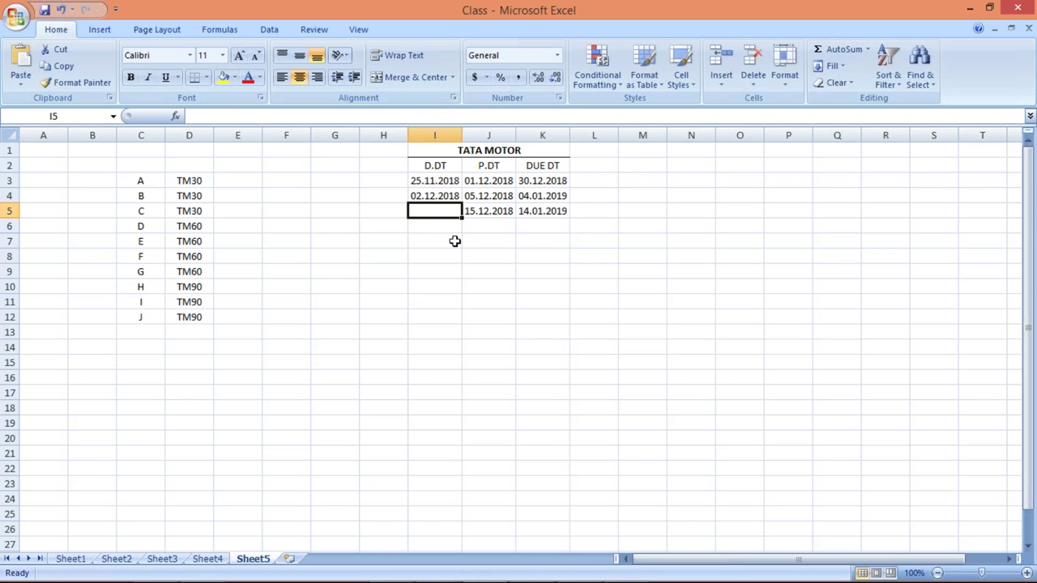
pyautogui.write('12.12.2019')
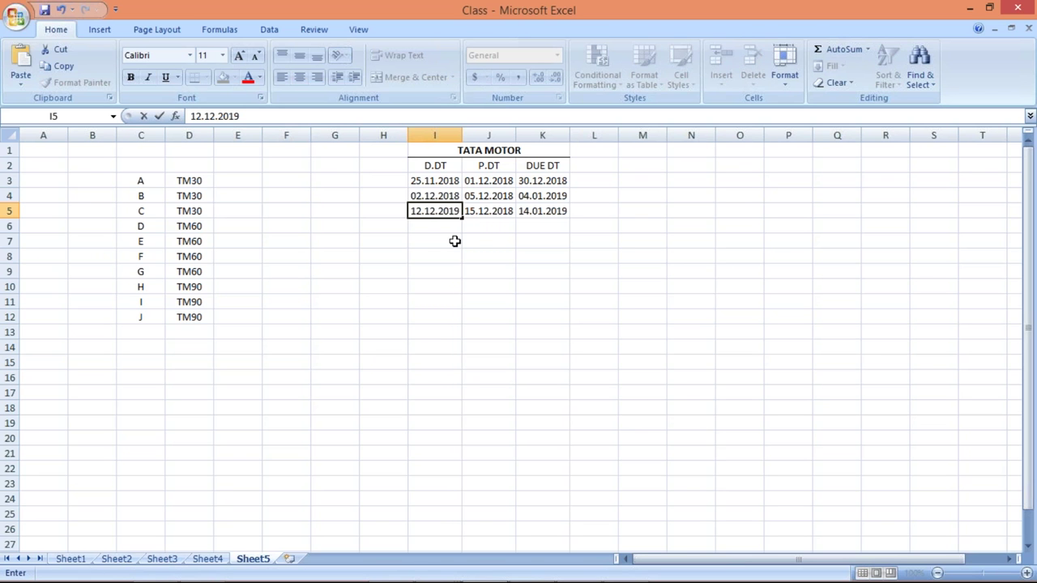
pyautogui.press('BackSpace')
pyautogui.write('8')
pyautogui.press('Return')
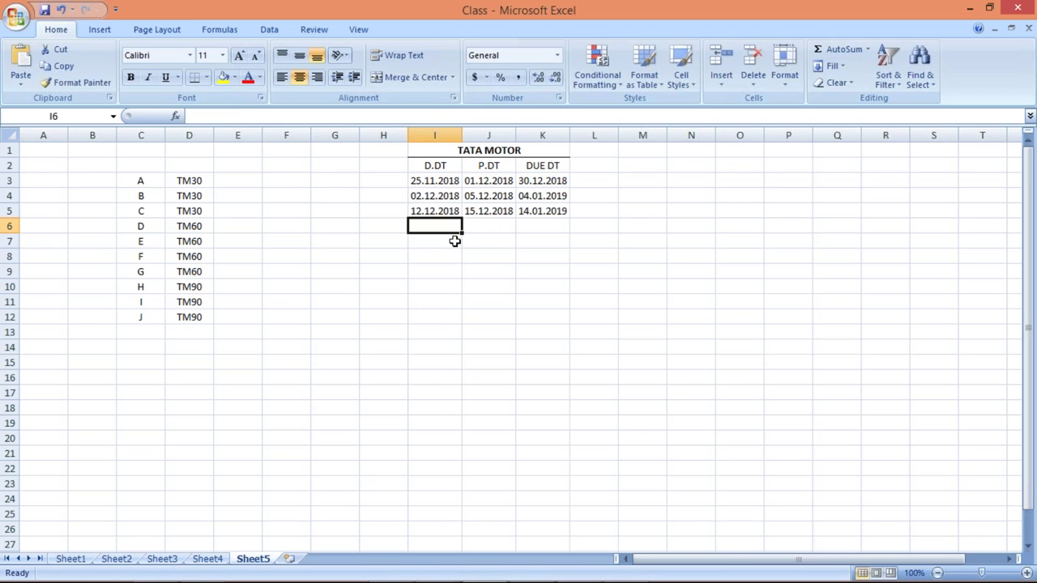
# Step: Compare the first row's document, posting (01.12.2018) and due (30.12.2018) dates, then return to SAP
pyautogui.click(432, 182)
pyautogui.click(504, 181)
pyautogui.click(437, 181)
pyautogui.click(474, 182)
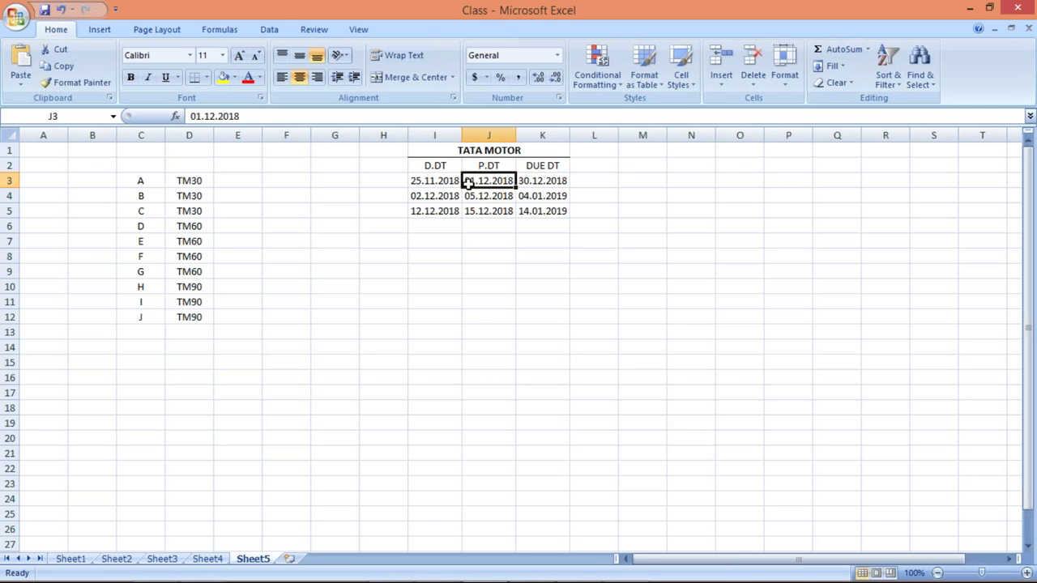
pyautogui.click(535, 181)
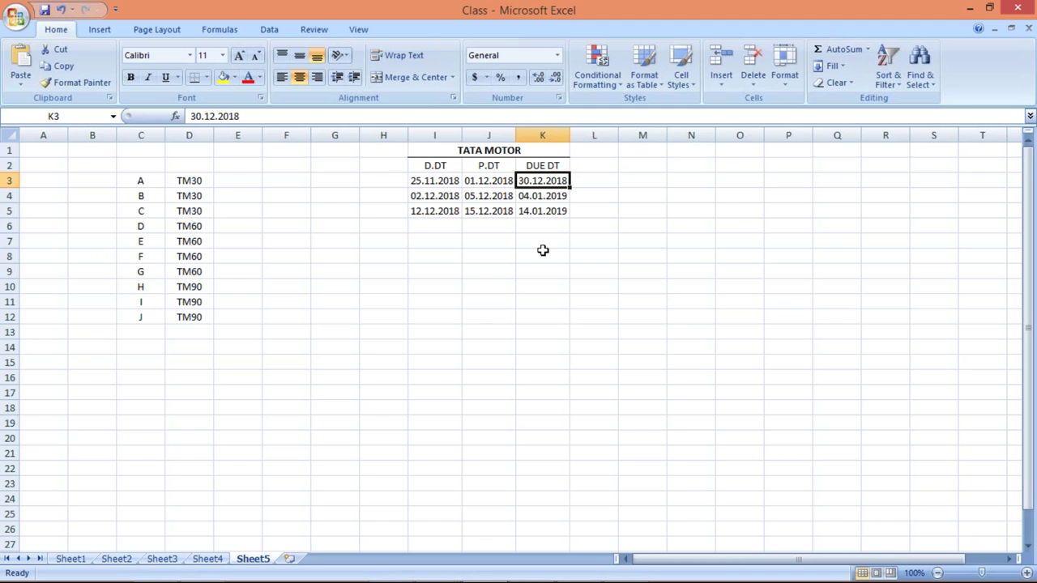
pyautogui.click(427, 180)
pyautogui.click(496, 180)
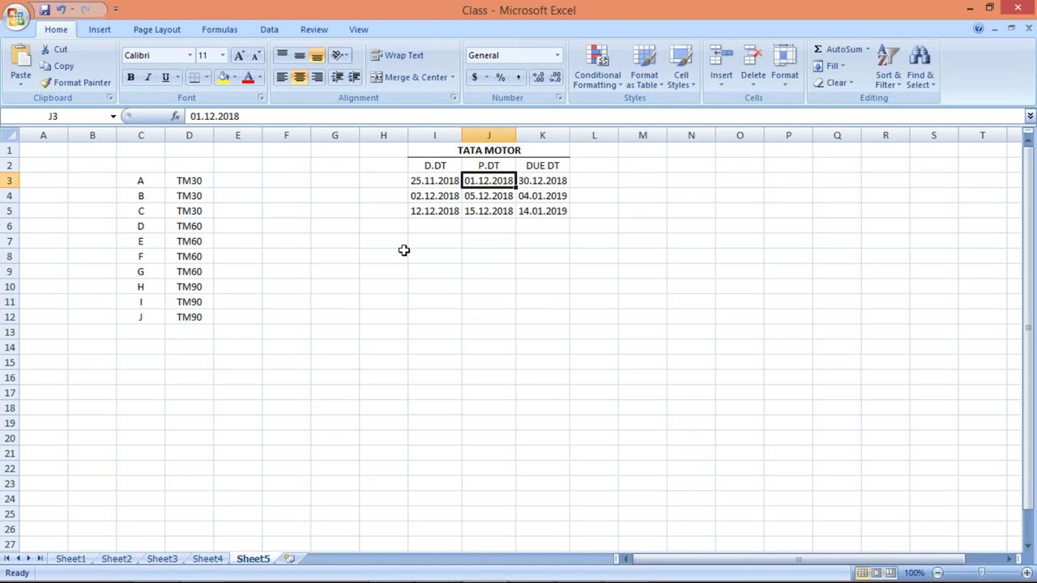
pyautogui.hotkey('alt', 'Tab')
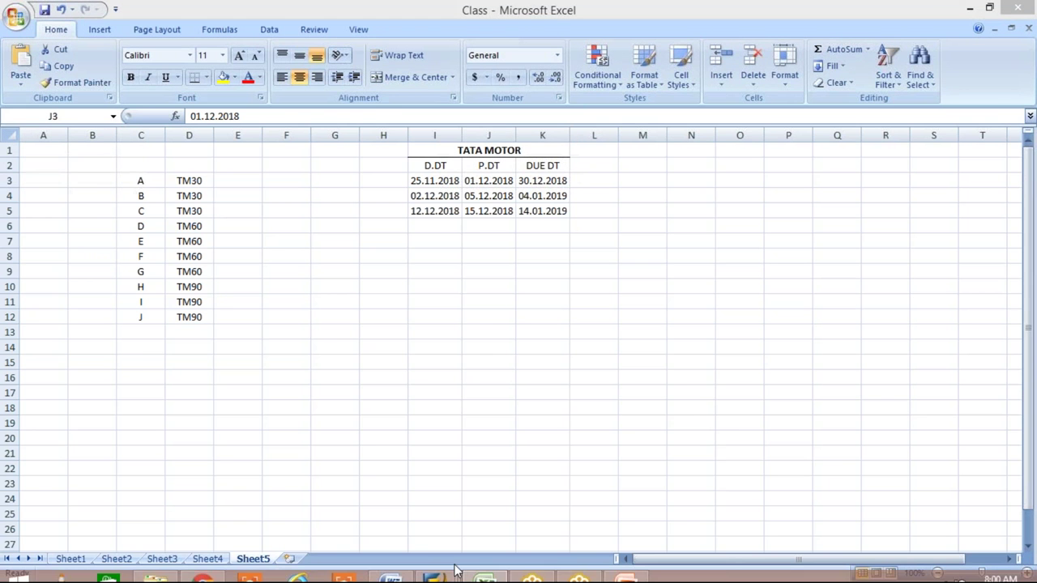
pyautogui.click(457, 574)
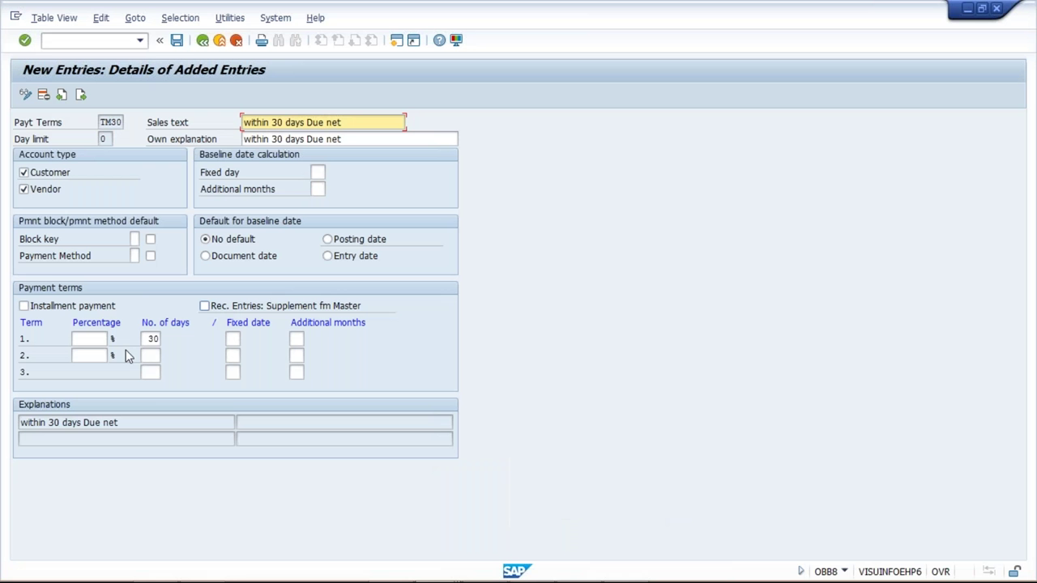
# Step: Set TM30's baseline-date default to Posting date, save it, and return to Excel
pyautogui.click(205, 256)
pyautogui.click(328, 241)
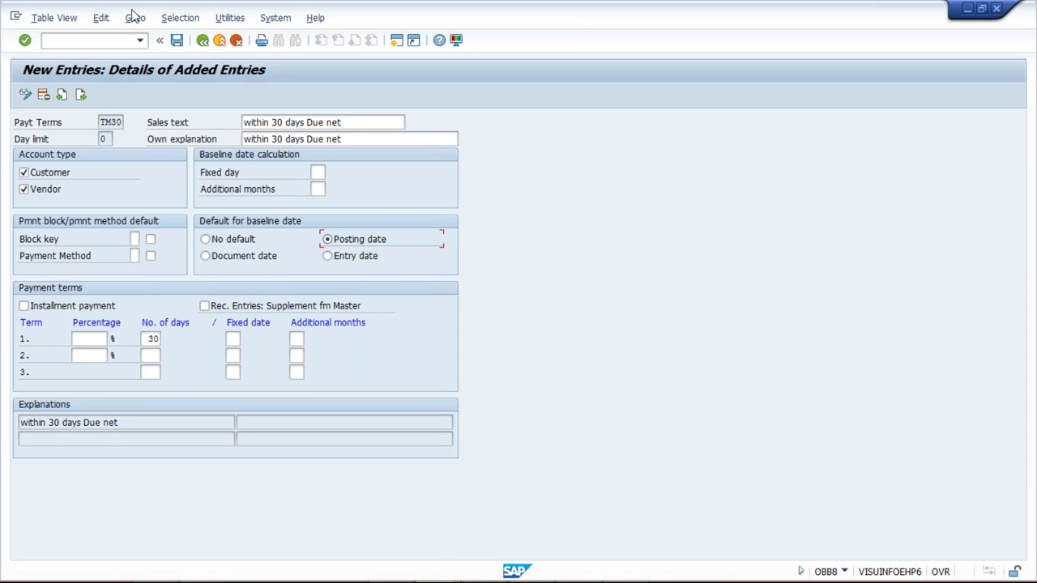
pyautogui.click(177, 42)
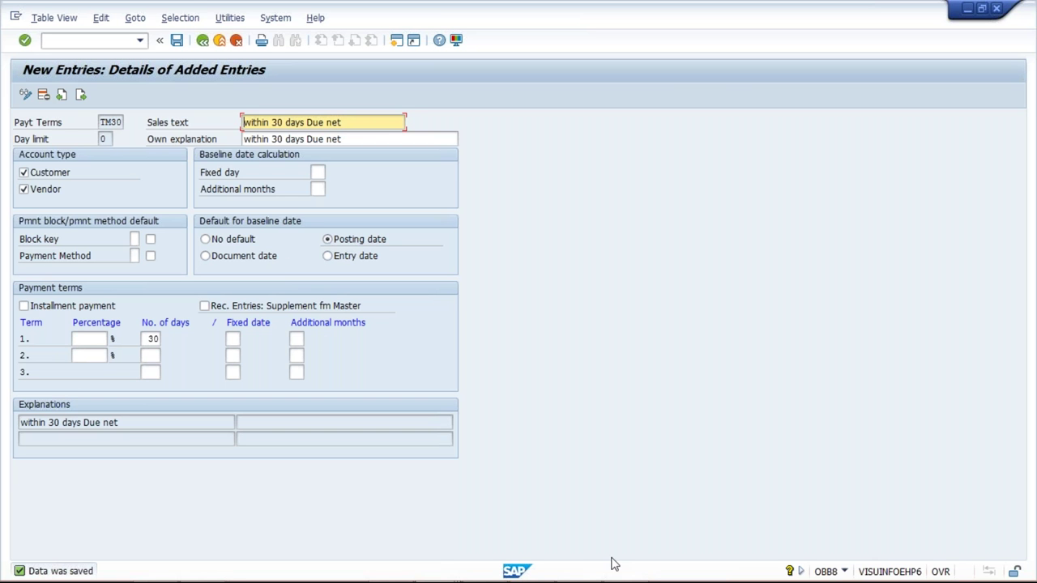
pyautogui.moveTo(491, 574)
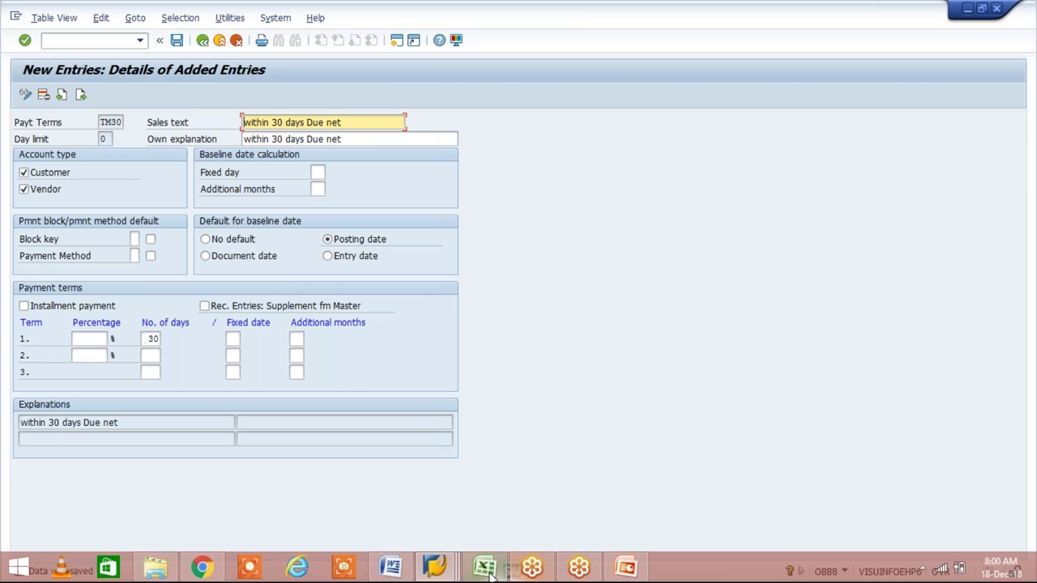
pyautogui.click(491, 574)
# Step: Insert a blank column K before DUE DT and give it the heading E.DT
pyautogui.click(477, 182)
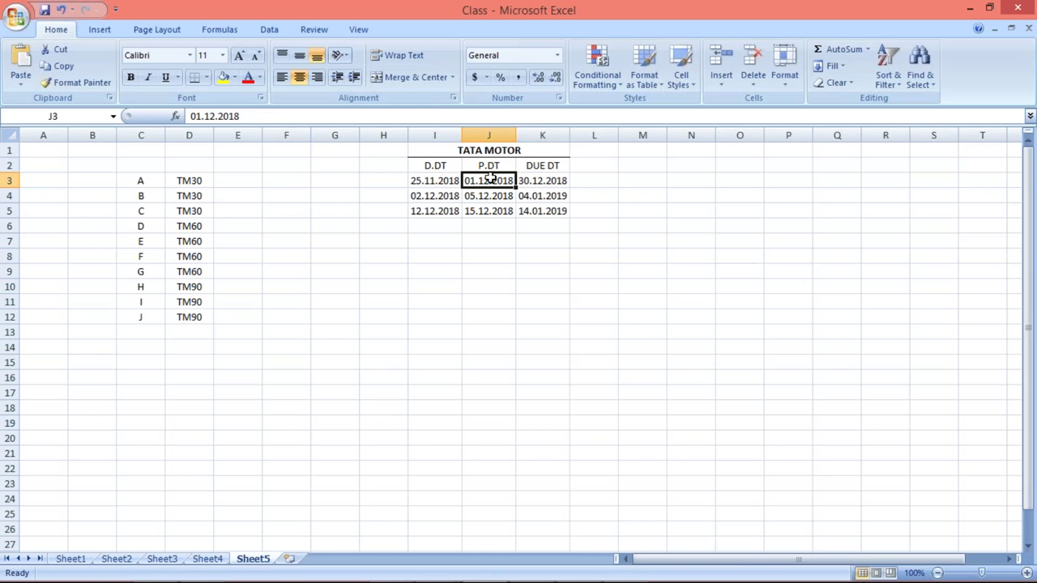
pyautogui.click(542, 135)
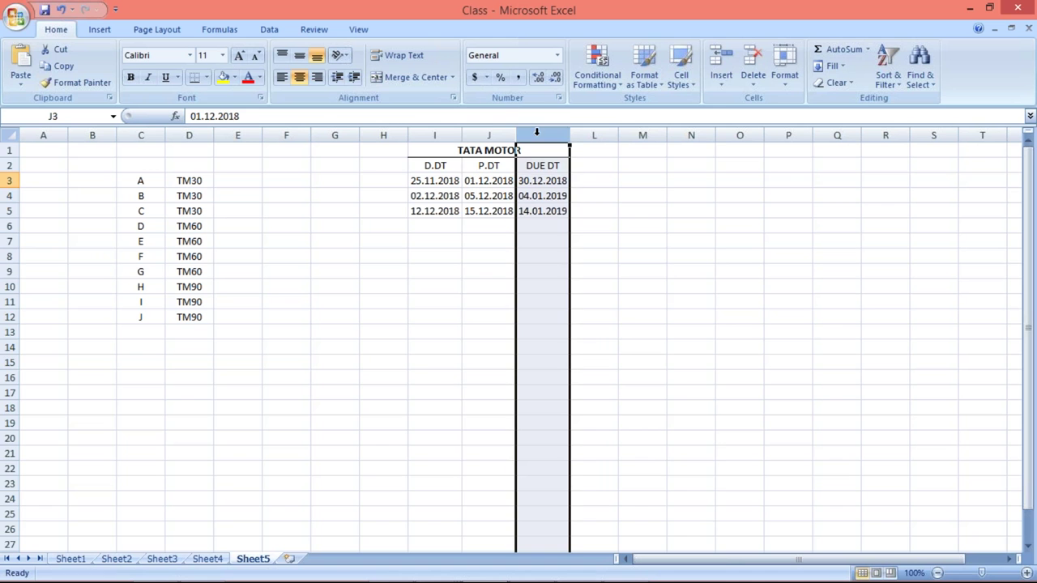
pyautogui.rightClick(540, 136)
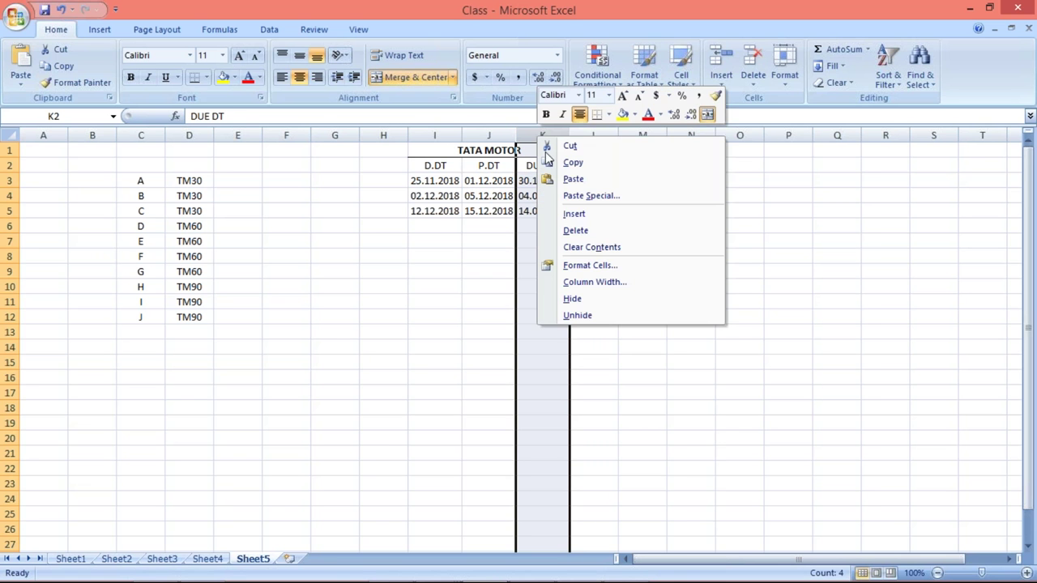
pyautogui.click(574, 213)
pyautogui.click(542, 196)
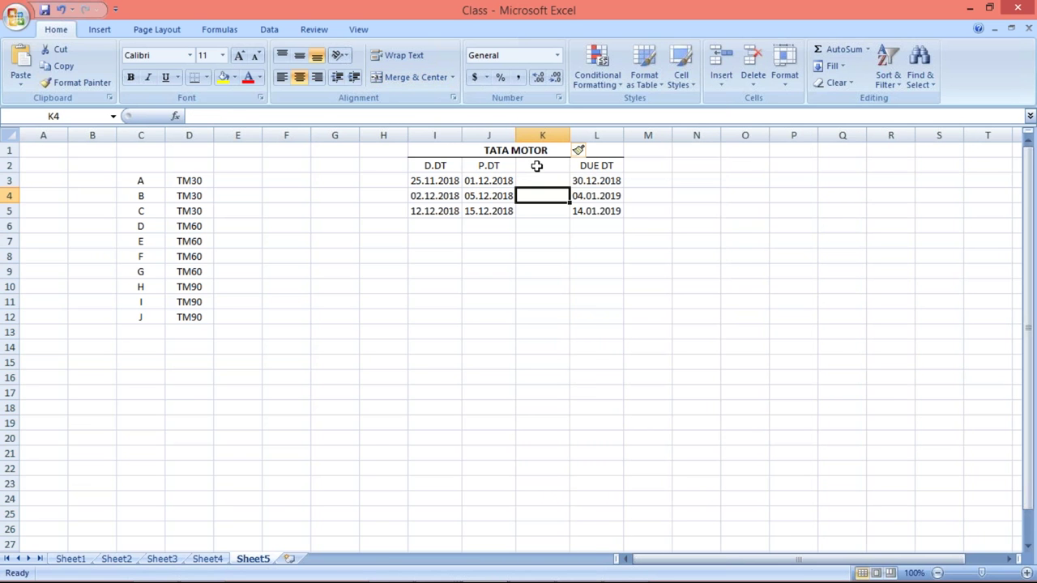
pyautogui.click(536, 165)
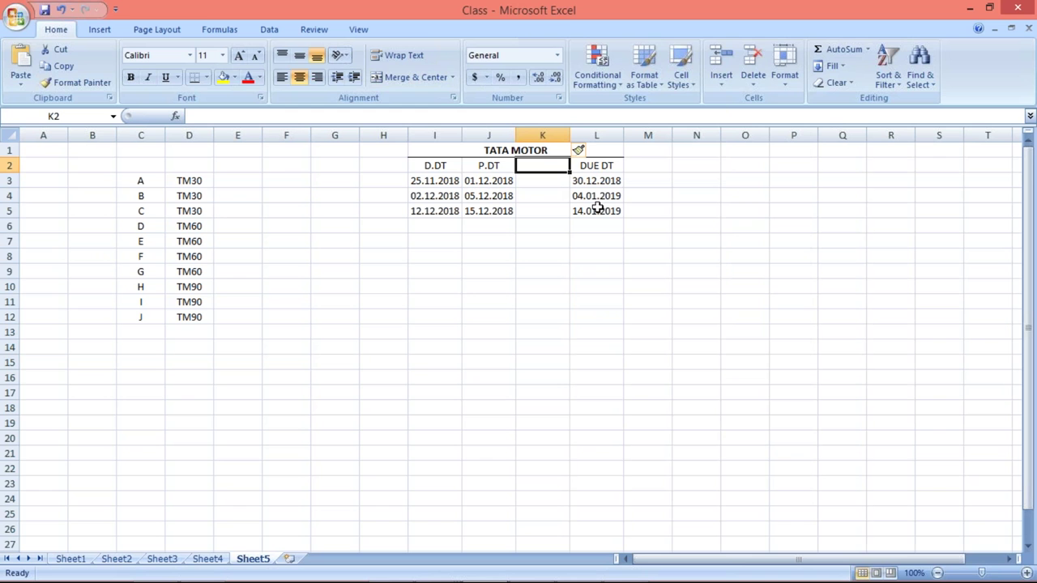
pyautogui.write('E.DT')
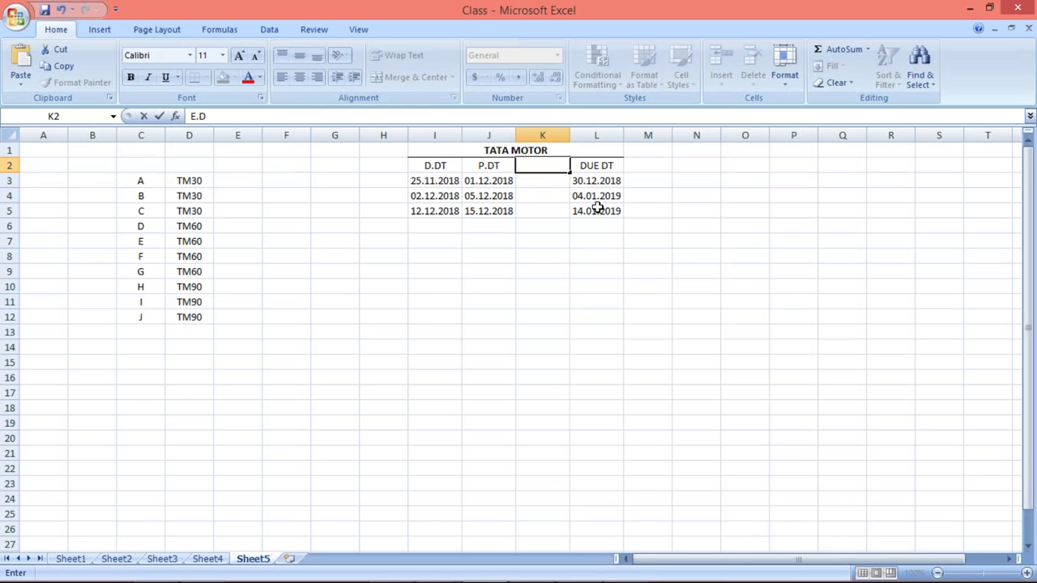
pyautogui.press('Return')
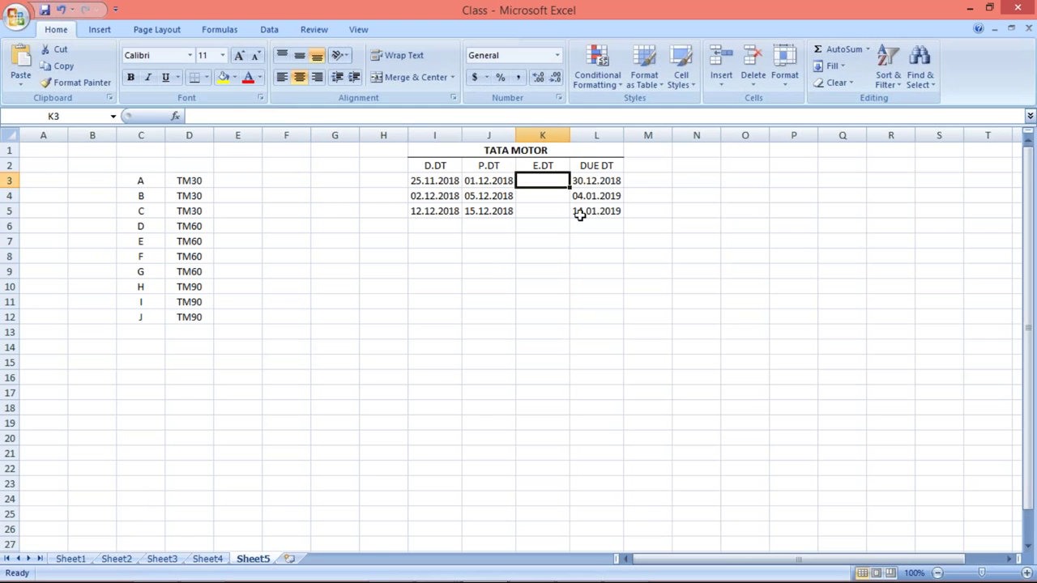
# Step: Review the first row's D.DT and P.DT dates, including posting date 01.12.2018
pyautogui.click(418, 165)
pyautogui.click(432, 181)
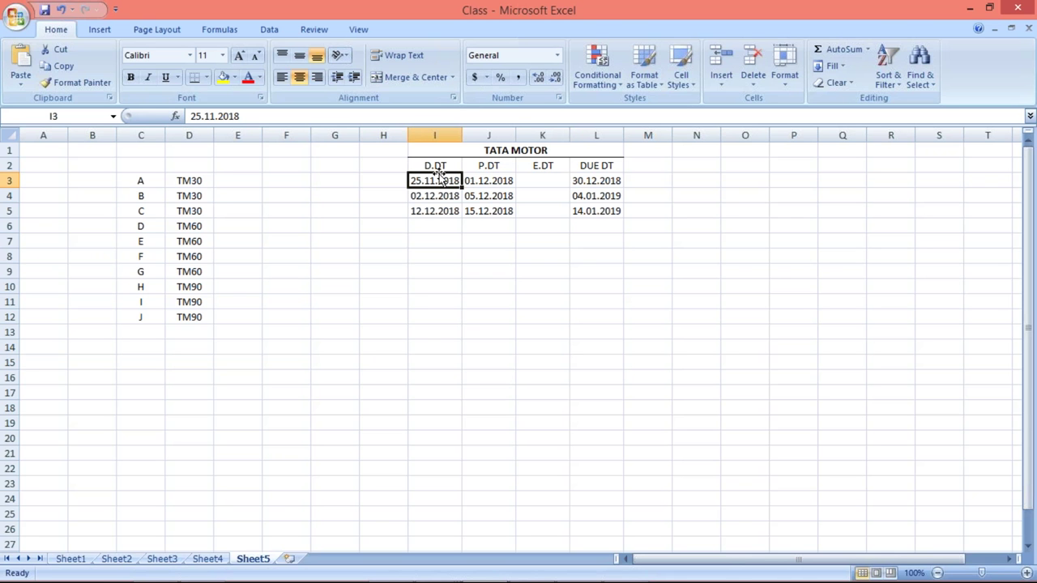
pyautogui.click(482, 178)
pyautogui.click(427, 182)
pyautogui.click(479, 180)
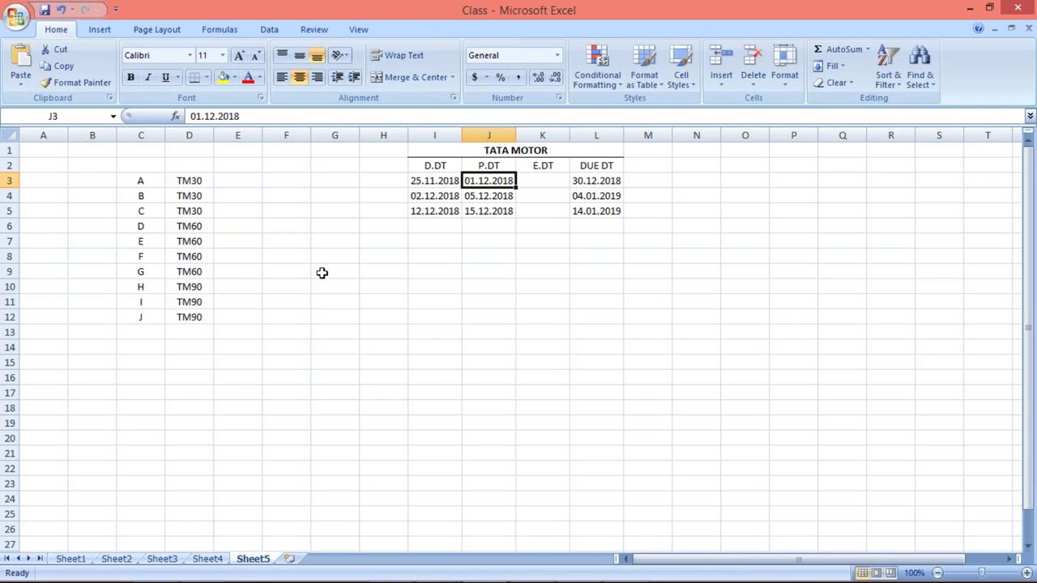
# Step: Enter 02.12.2018 as the first row's E.DT, then switch to SAP's Enter Vendor Invoice window
pyautogui.click(538, 184)
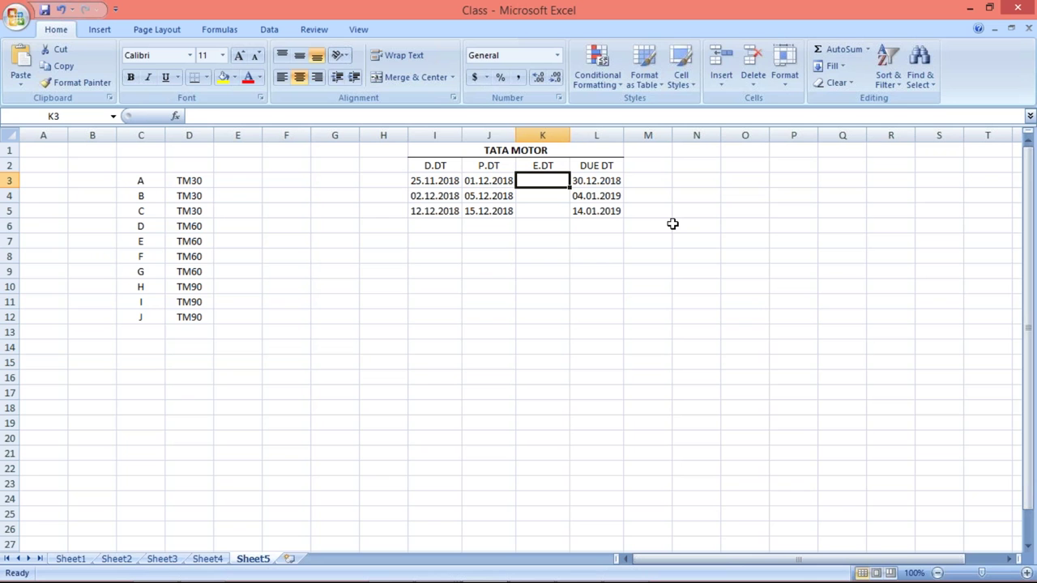
pyautogui.write('02.1')
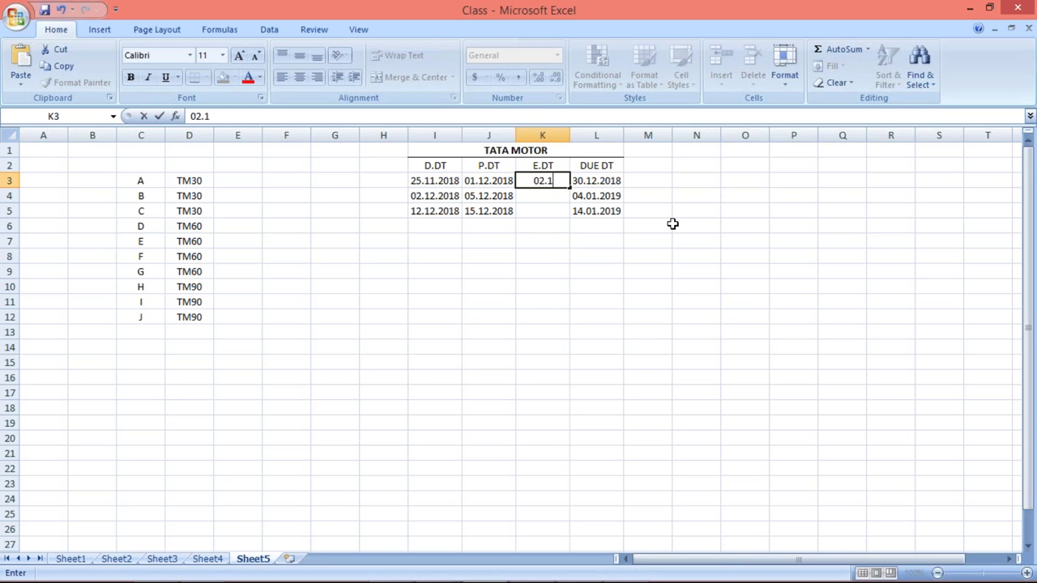
pyautogui.write('2.2018')
pyautogui.press('Return')
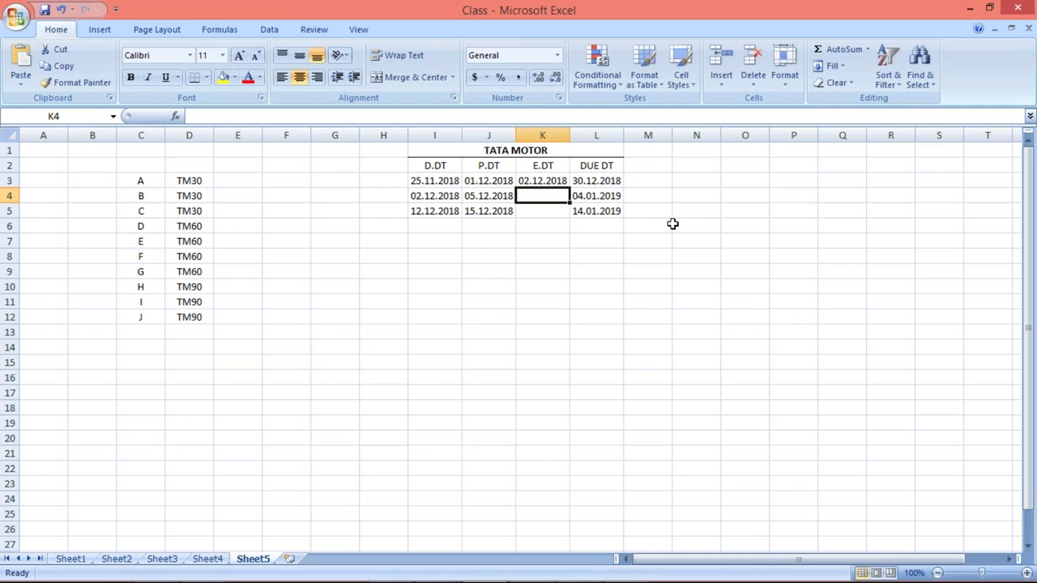
pyautogui.click(538, 181)
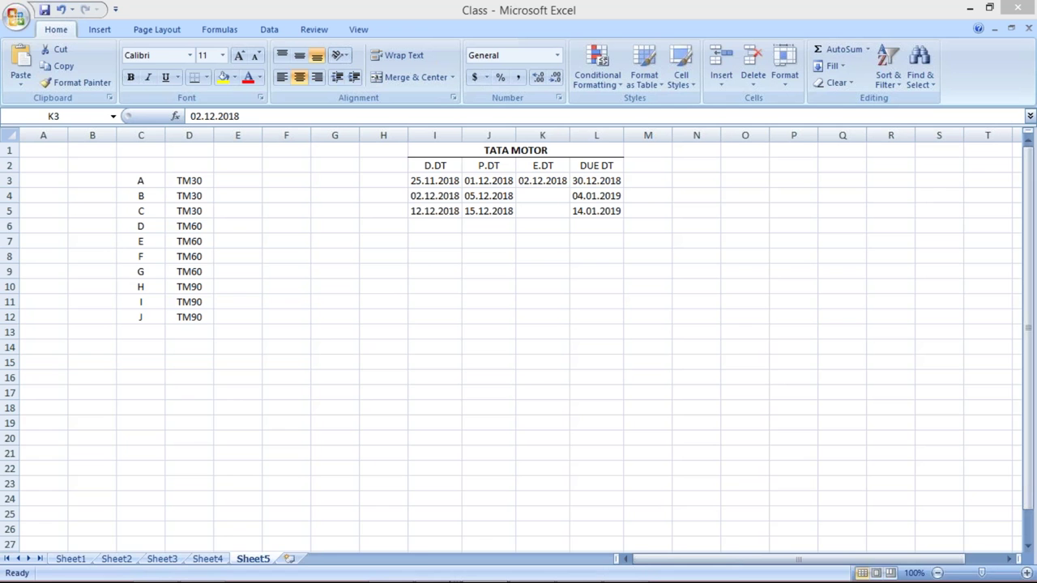
pyautogui.click(431, 571)
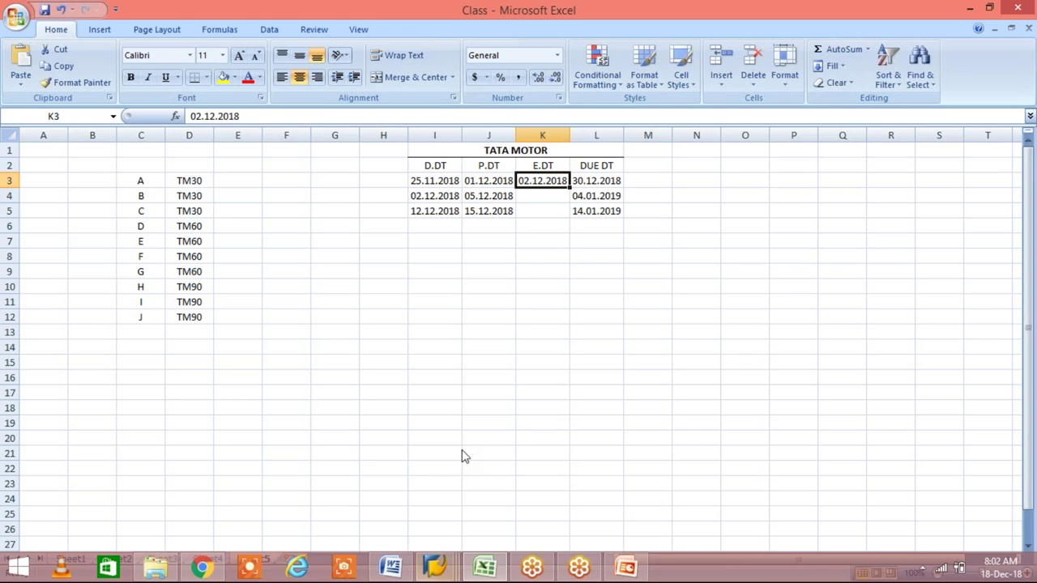
pyautogui.click(562, 498)
# Step: Enter invoice date 25.11.2018 and replace the posting date with 01.12.2018
pyautogui.write('2')
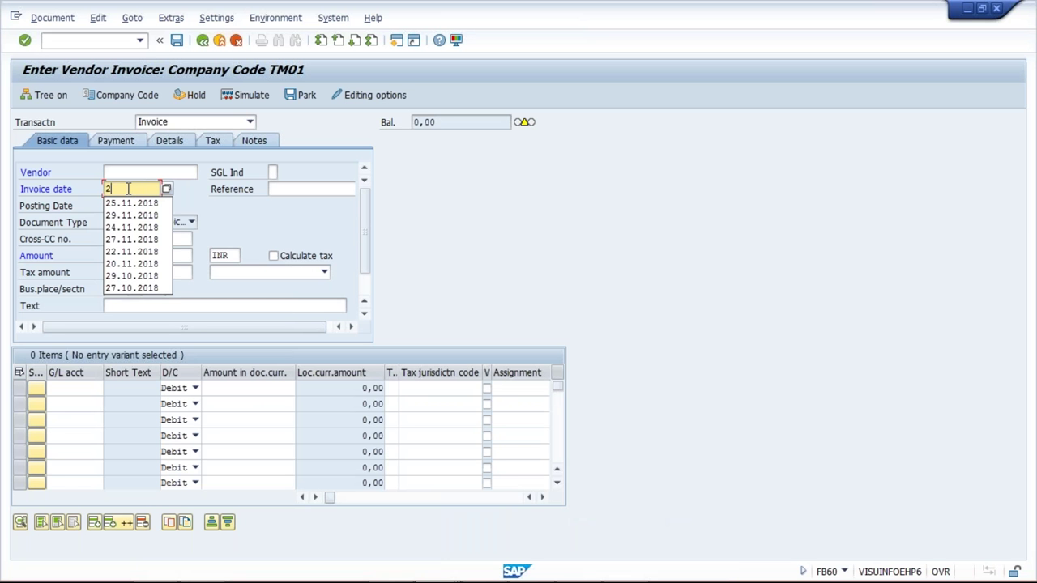
pyautogui.write('5.11.')
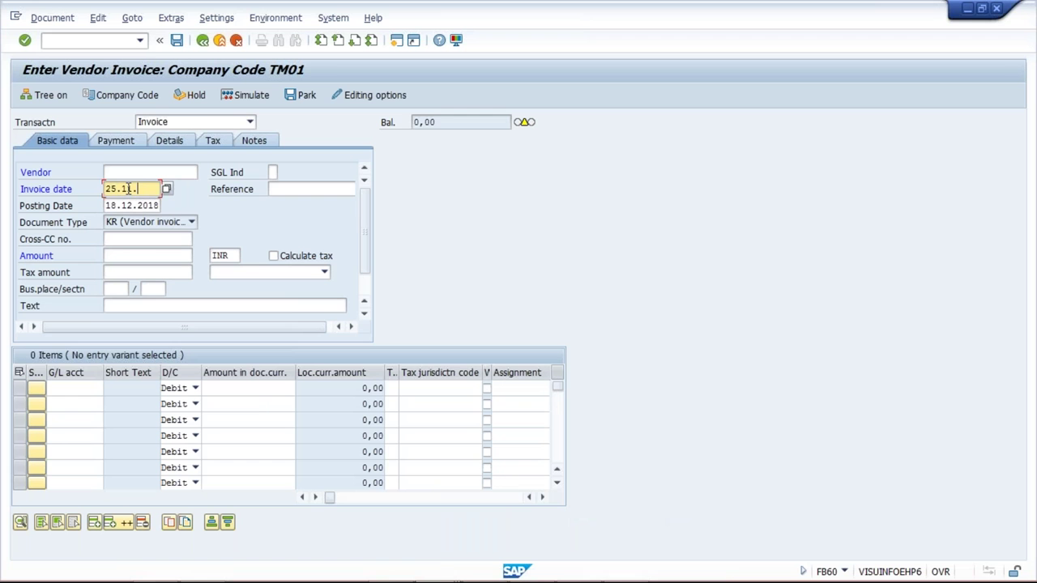
pyautogui.write('2018')
pyautogui.press('Tab')
pyautogui.press('Tab')
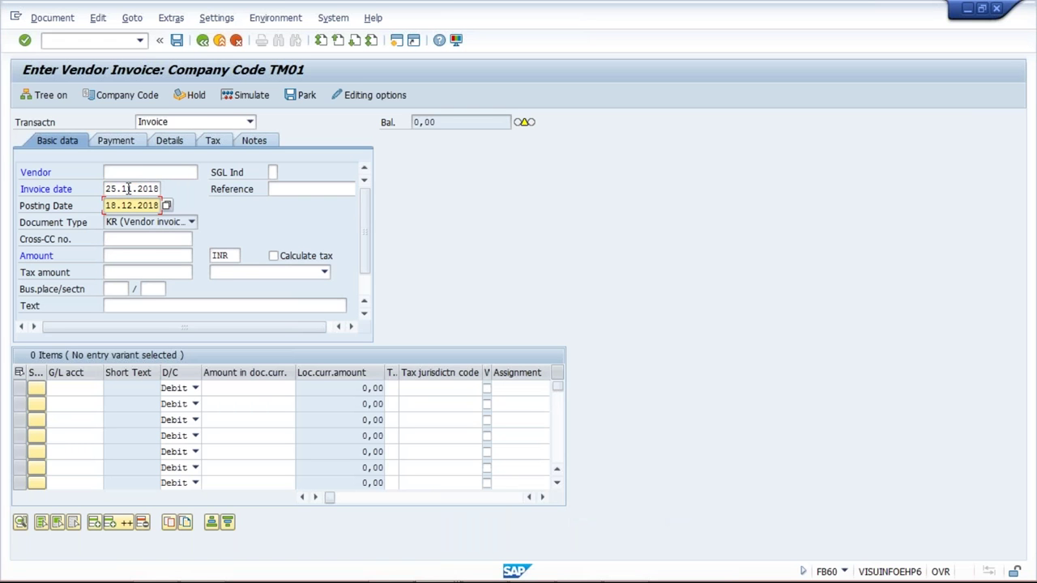
pyautogui.press('Delete')
pyautogui.press('Delete')
pyautogui.press('Delete')
pyautogui.press('Delete')
pyautogui.press('Delete')
pyautogui.press('Delete')
pyautogui.press('Delete')
pyautogui.press('Delete')
pyautogui.press('Delete')
pyautogui.press('Delete')
pyautogui.write('0')
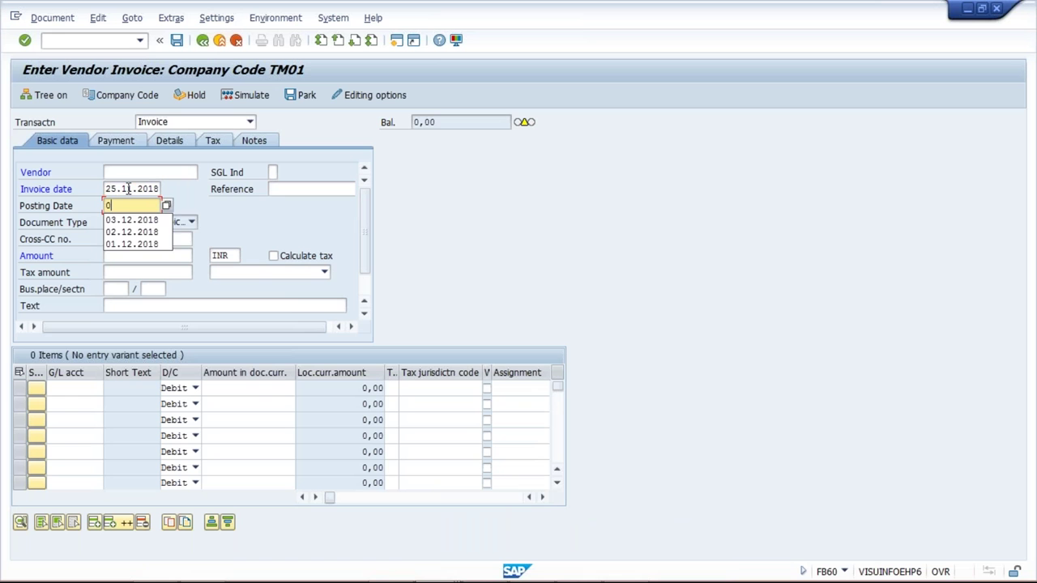
pyautogui.write('1.12.2018')
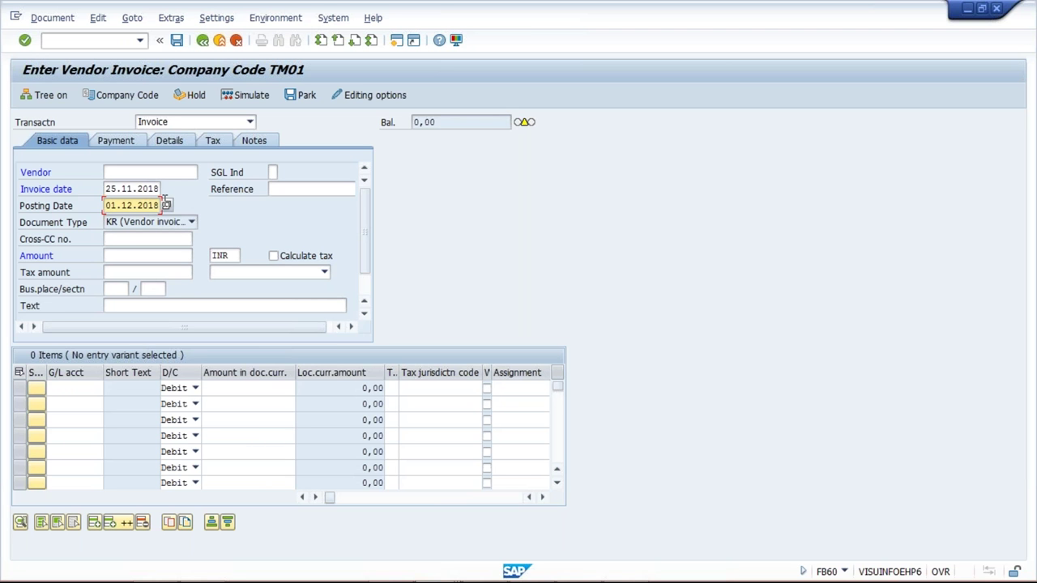
pyautogui.moveTo(161, 204); pyautogui.dragTo(109, 209)
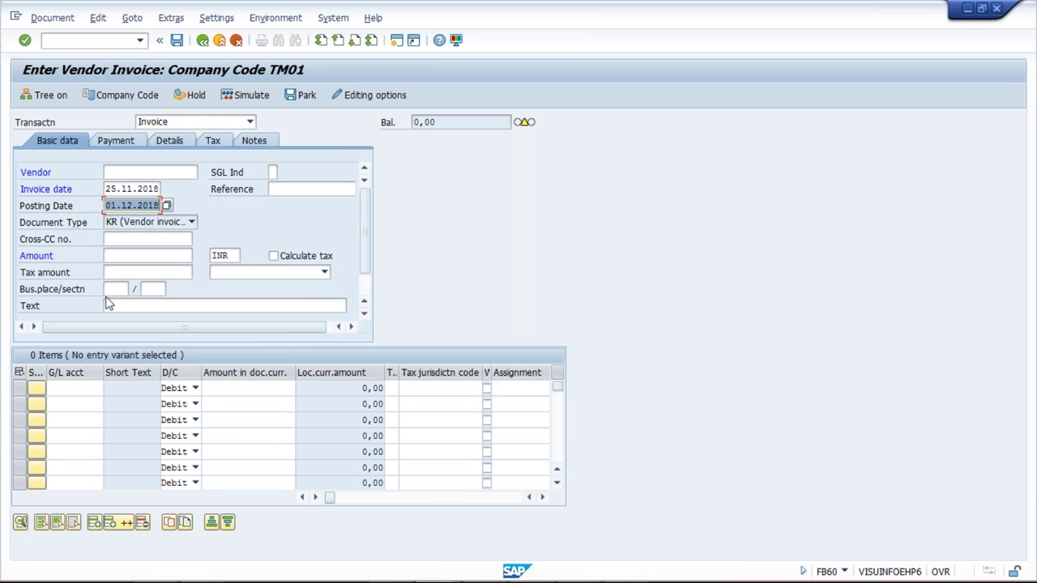
pyautogui.click(152, 191)
pyautogui.click(155, 205)
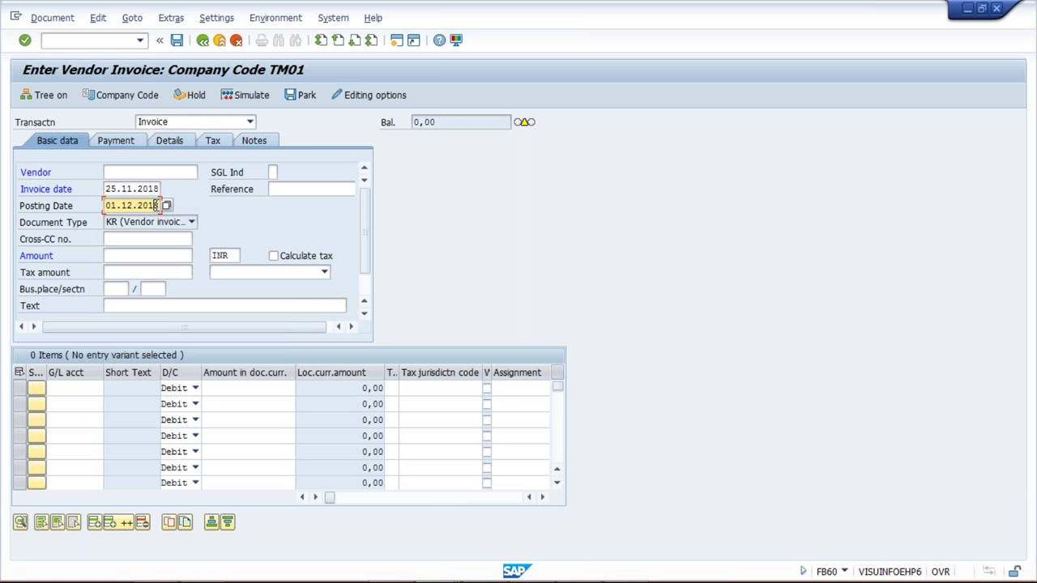
pyautogui.press('F10')
pyautogui.press('F10')
# Step: Return to the TM30 payment term window and set the baseline date default to Posting date
pyautogui.hotkey('alt', 'Tab')
pyautogui.hotkey('alt', 'Tab')
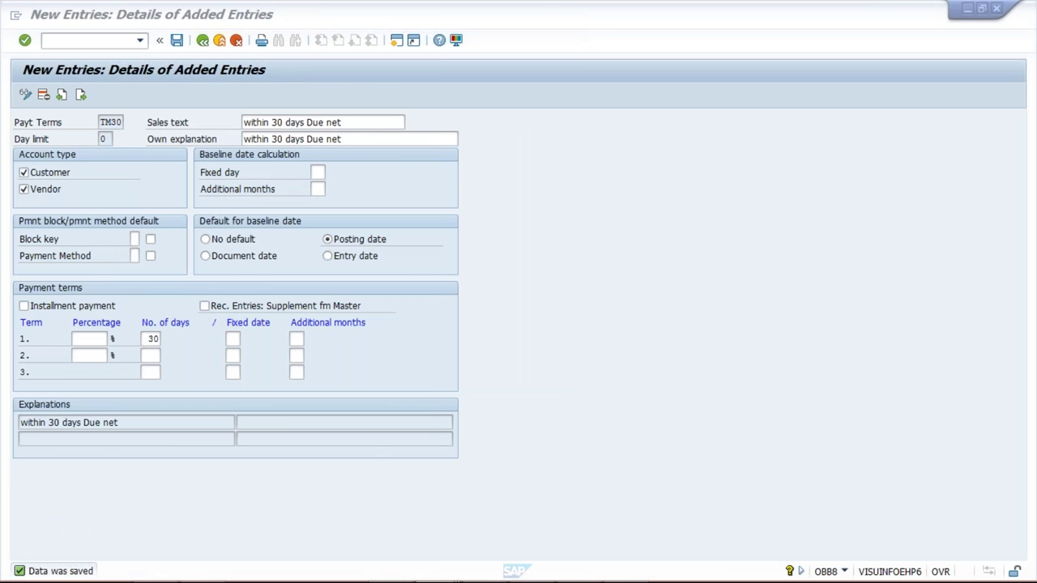
pyautogui.hotkey('alt', 'Tab')
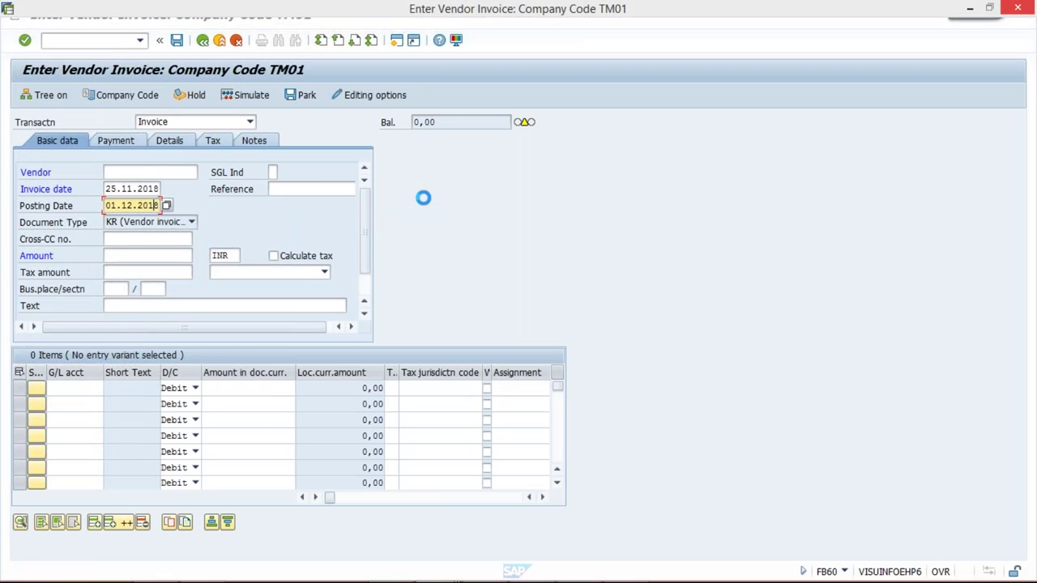
pyautogui.hotkey('alt', 'Tab')
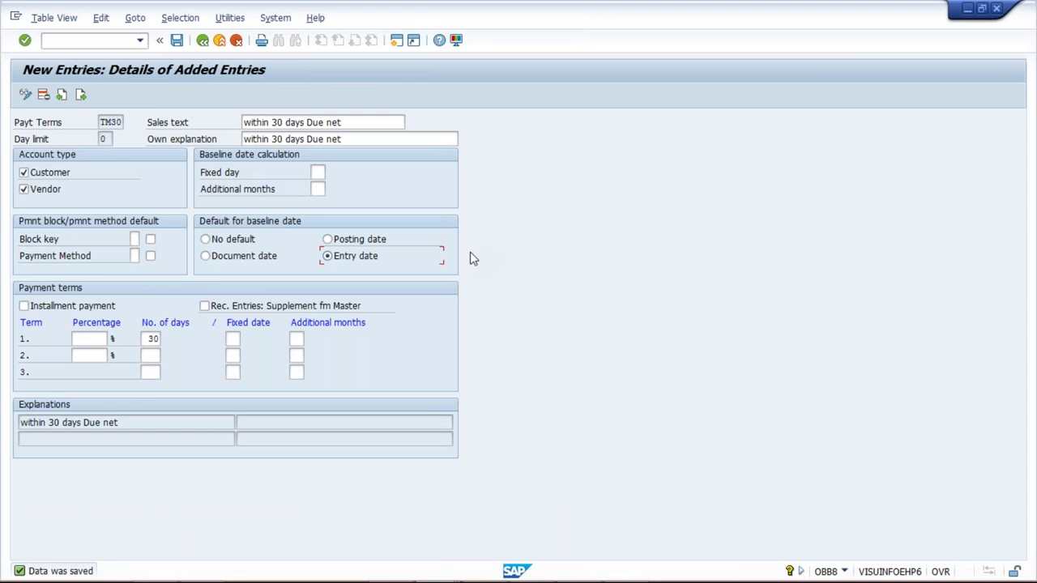
pyautogui.click(336, 240)
pyautogui.click(206, 256)
pyautogui.click(206, 256)
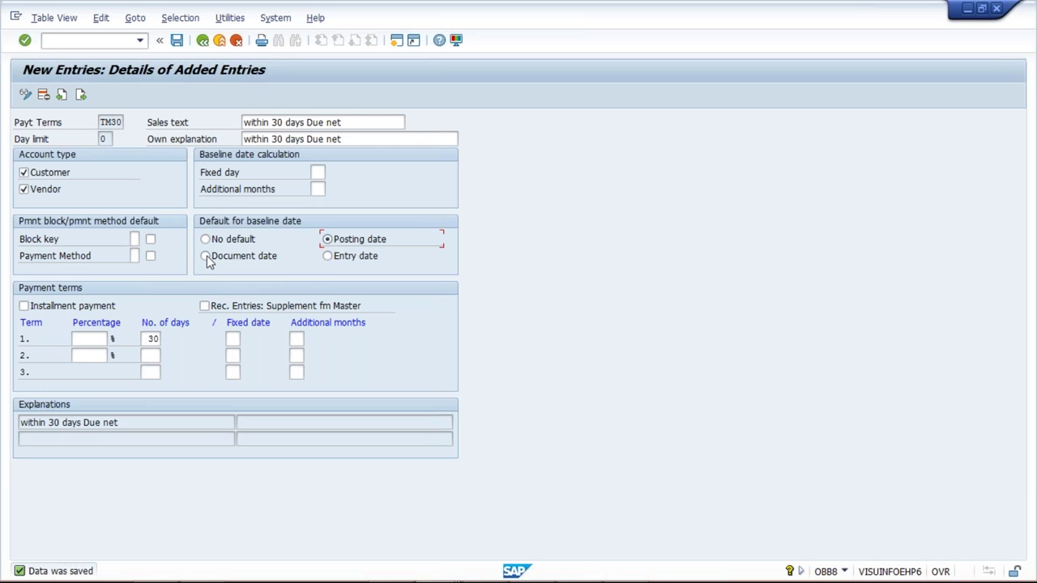
pyautogui.click(206, 256)
pyautogui.click(347, 255)
pyautogui.moveTo(331, 240); pyautogui.dragTo(263, 260)
pyautogui.press('space')
pyautogui.click(228, 254)
pyautogui.click(341, 242)
pyautogui.moveTo(410, 552)
pyautogui.moveTo(420, 569)
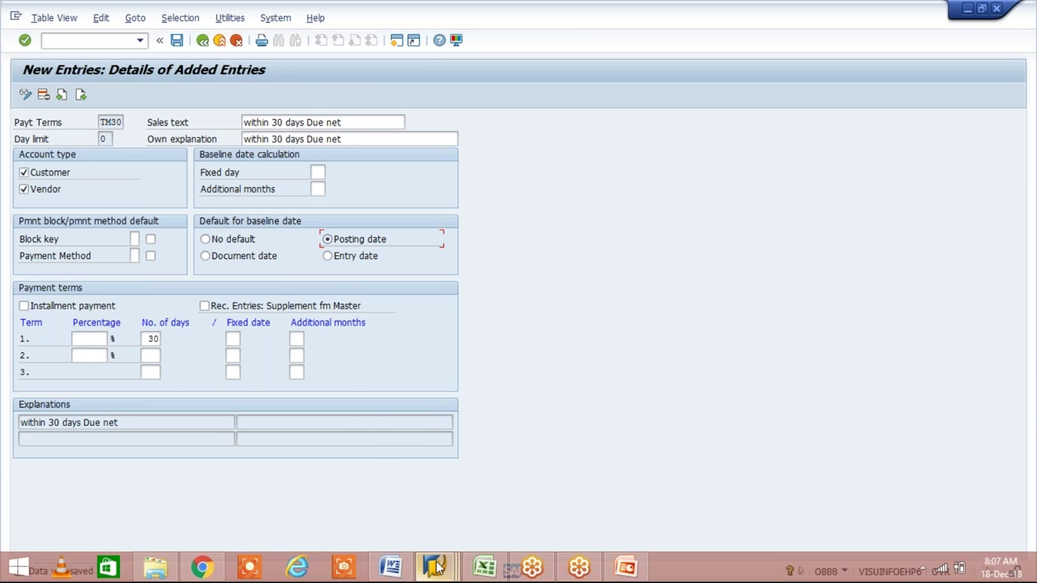
pyautogui.click(435, 568)
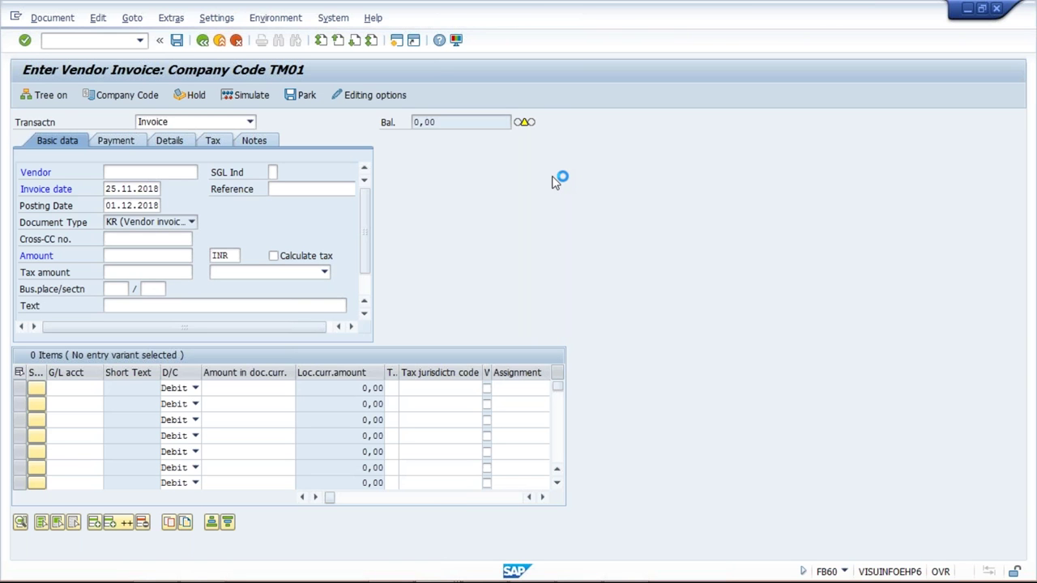
pyautogui.moveTo(456, 565)
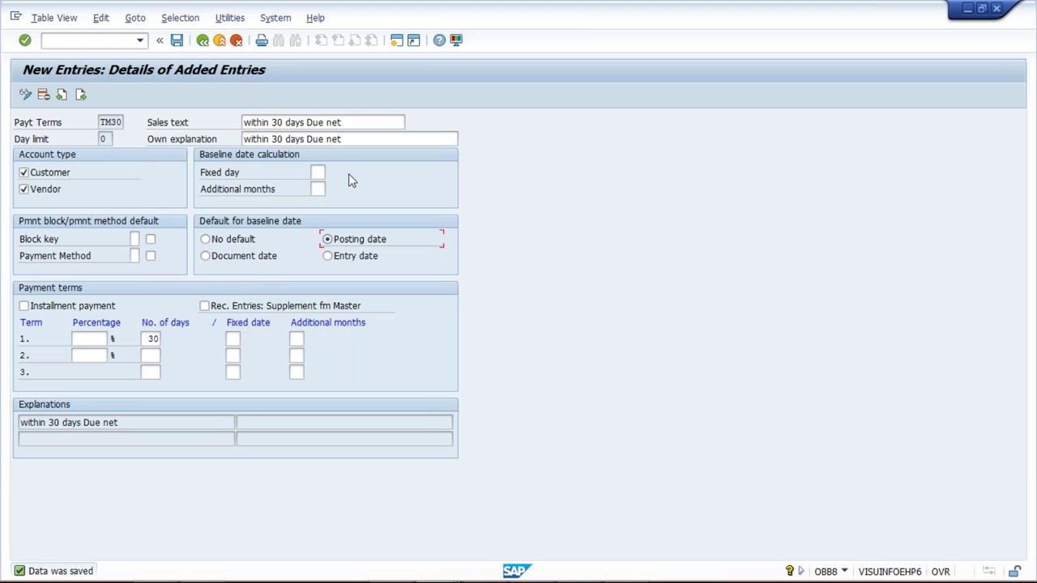
pyautogui.click(148, 339)
pyautogui.moveTo(678, 577)
pyautogui.moveTo(445, 564)
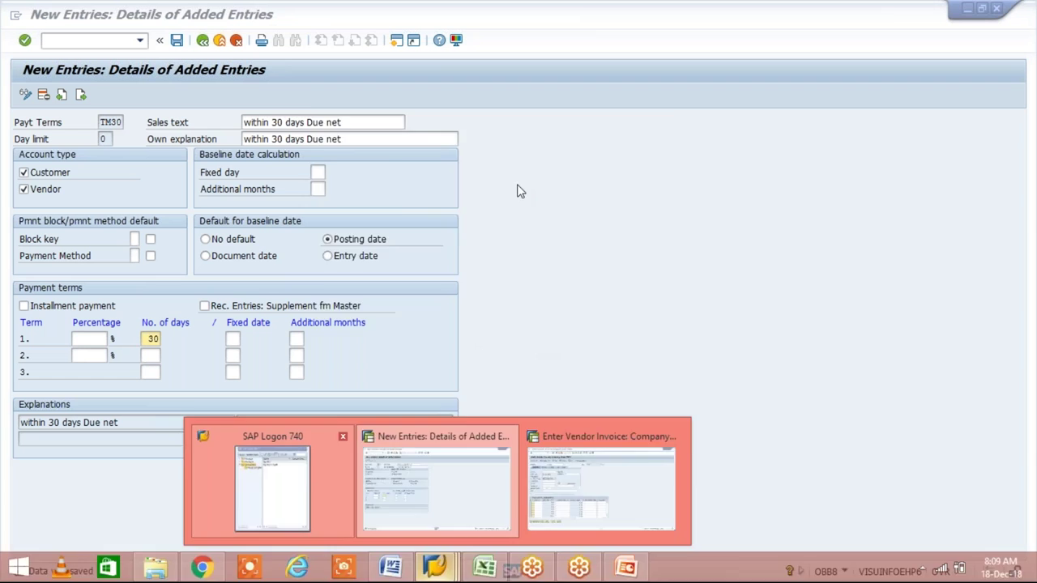
# Step: Connect to the FICO system from the SAP Logon 740 list
pyautogui.click(273, 491)
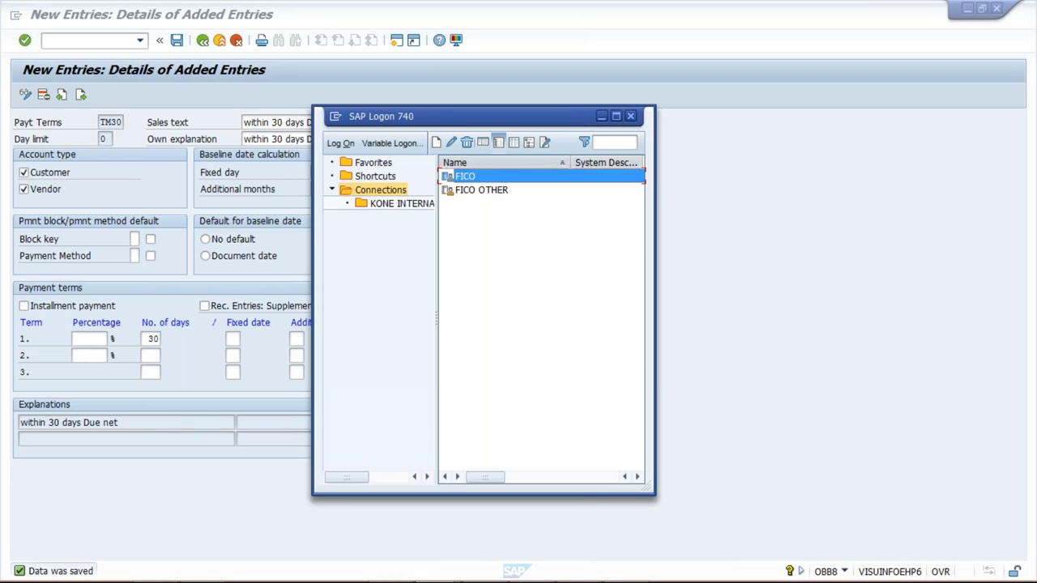
pyautogui.press('Return')
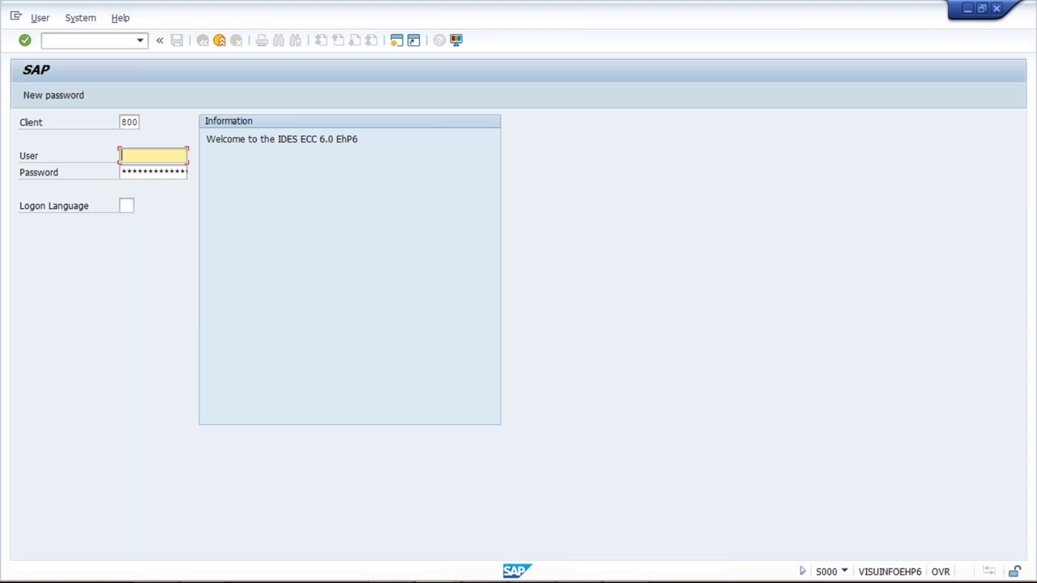
# Step: Log on to client 800 with the saved user and its password, continuing past the multiple-logon notice
pyautogui.press('Down')
pyautogui.press('Down')
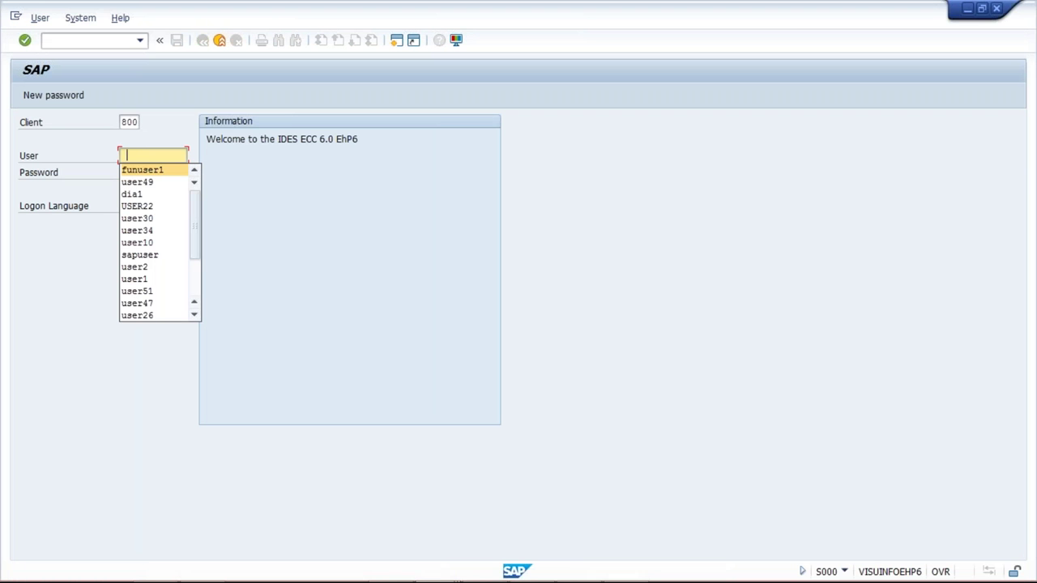
pyautogui.press('Return')
pyautogui.press('Tab')
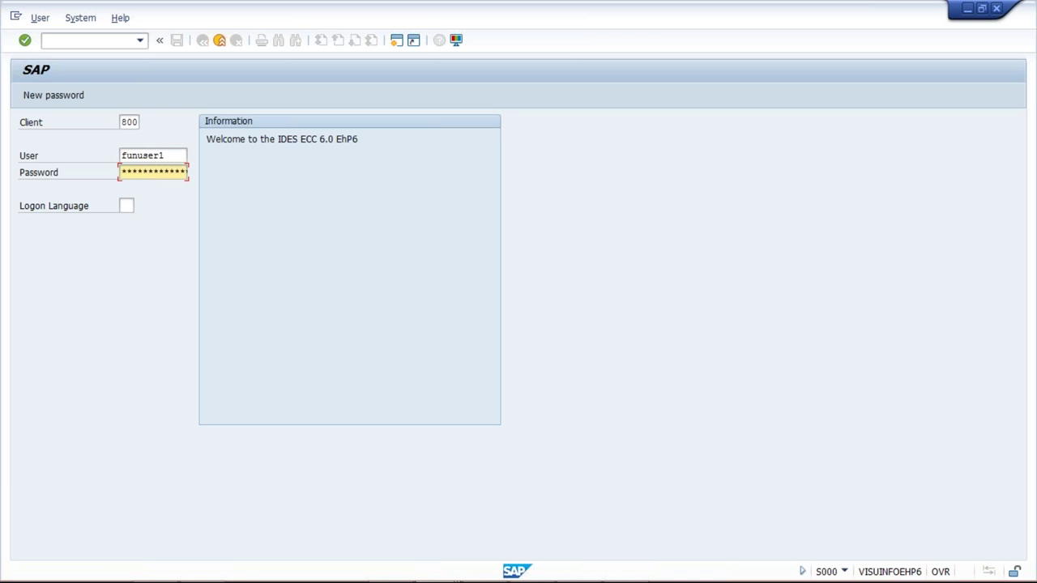
pyautogui.press('Right')
pyautogui.press('Right')
pyautogui.press('Right')
pyautogui.press('Right')
pyautogui.press('Right')
pyautogui.press('Right')
pyautogui.press('Return')
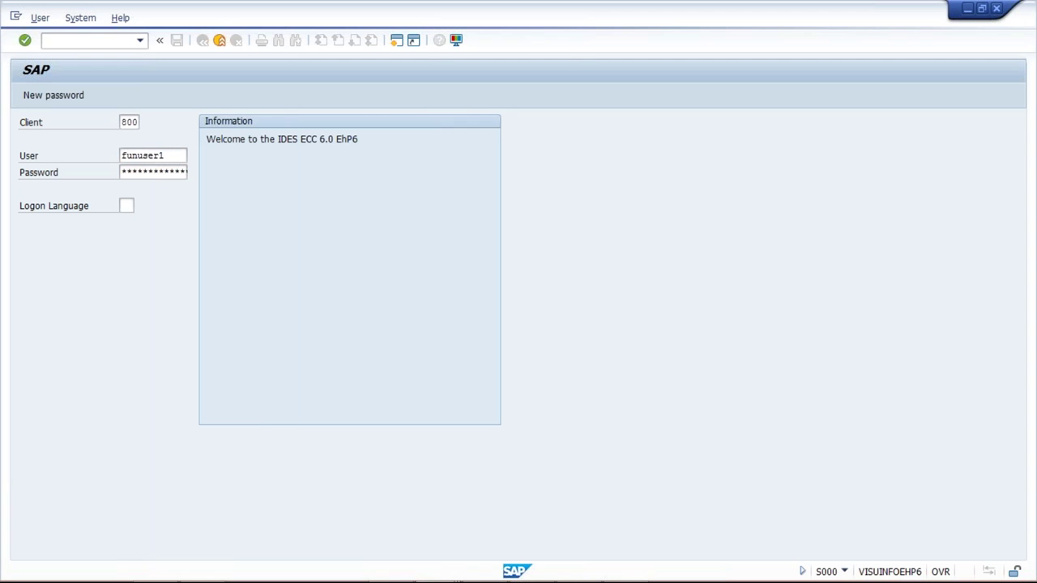
pyautogui.click(69, 391)
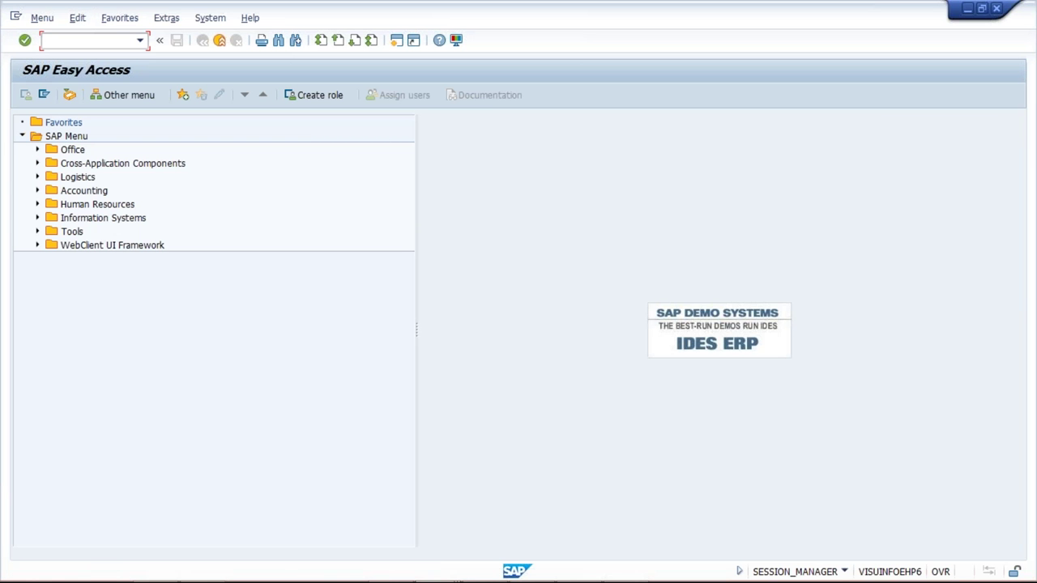
# Step: Dismiss the connection error and run the Terms of Payment transaction OBB8
pyautogui.click(653, 362)
pyautogui.write('OB88')
pyautogui.press('Return')
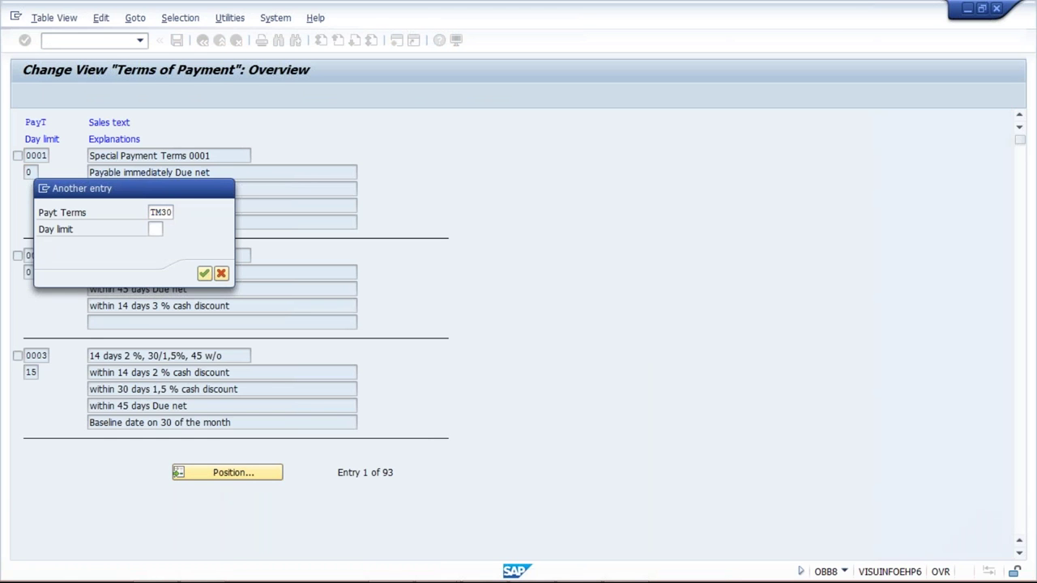
# Step: Jump the list to TM30 and open that payment term's details
pyautogui.click(204, 273)
pyautogui.doubleClick(247, 155)
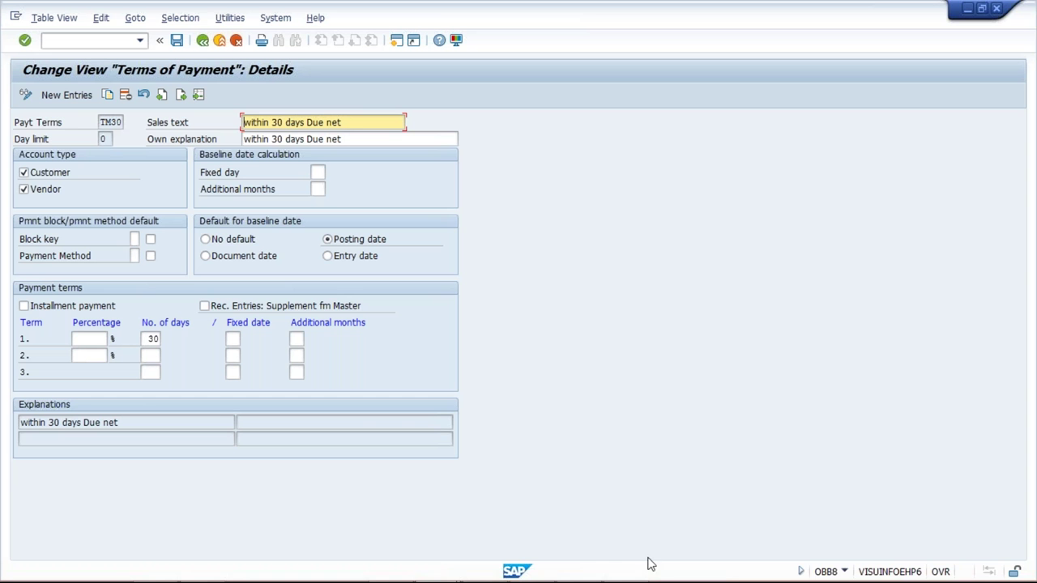
# Step: Review the workbook's TM30 payment terms for invoices B and C in cells C3–D5
pyautogui.moveTo(567, 580)
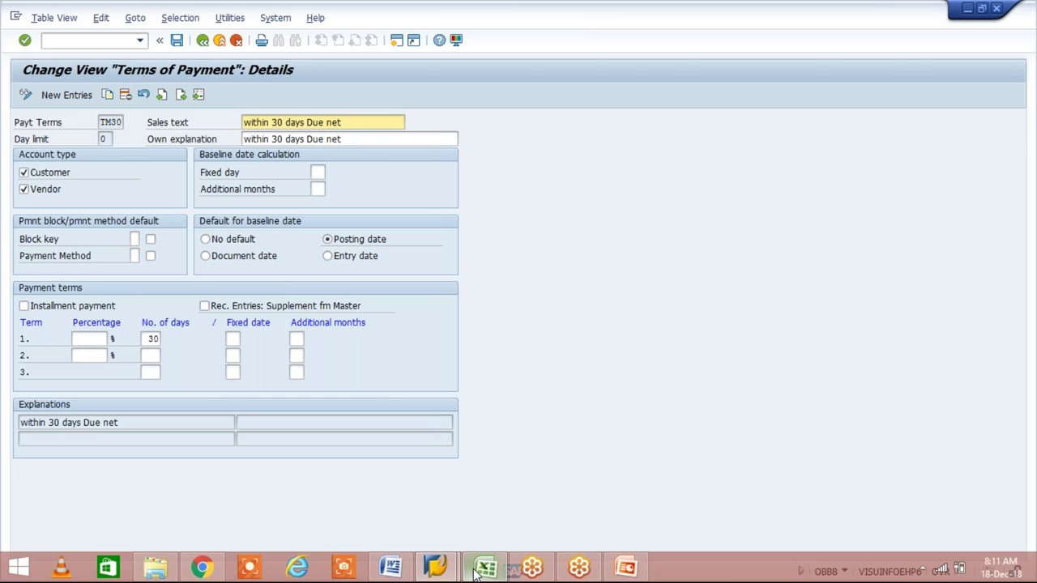
pyautogui.click(484, 567)
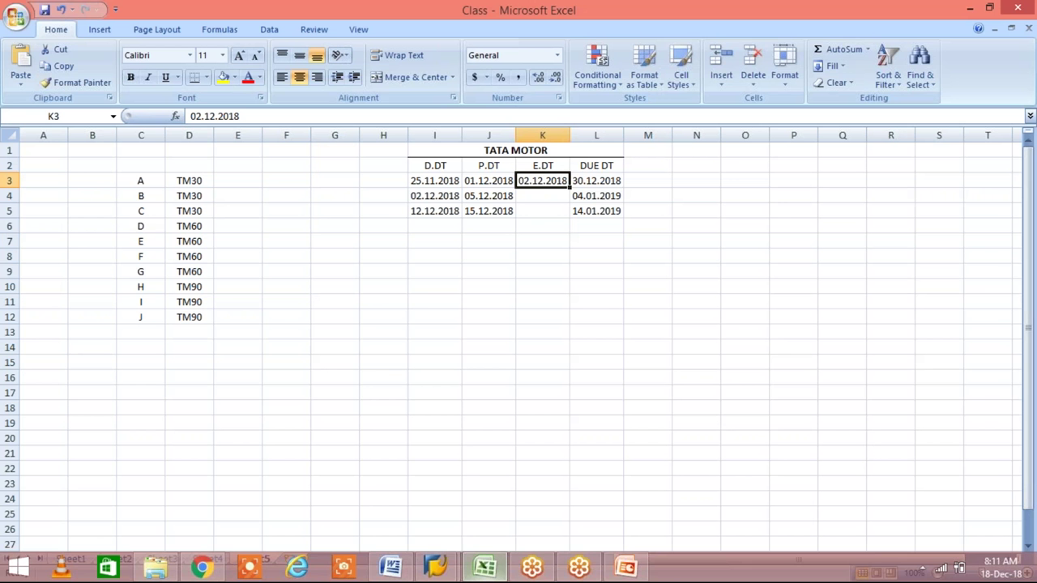
pyautogui.click(189, 181)
pyautogui.click(188, 196)
pyautogui.click(194, 212)
pyautogui.click(144, 200)
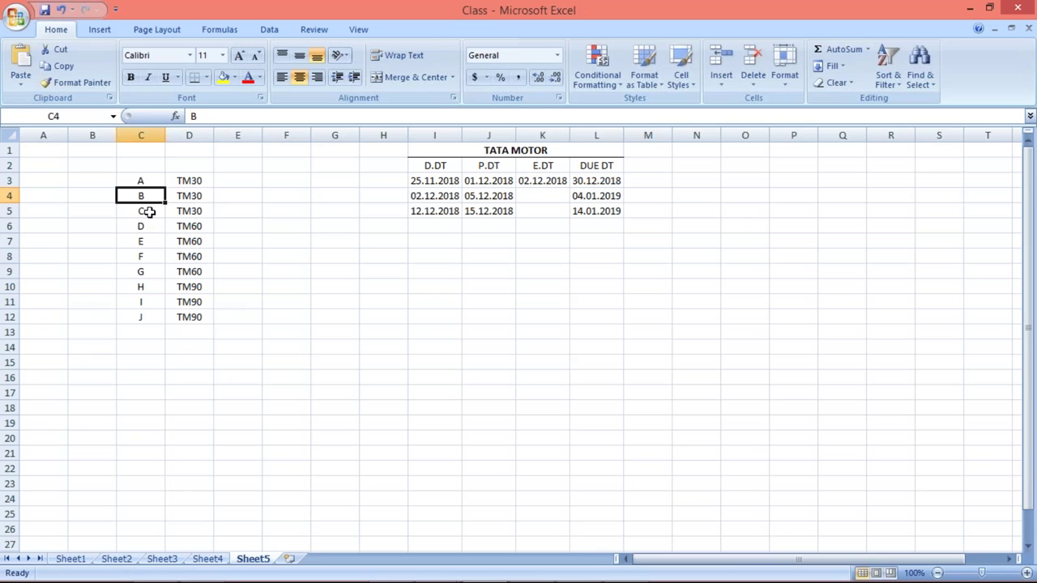
pyautogui.click(144, 210)
pyautogui.click(176, 201)
pyautogui.click(143, 200)
pyautogui.click(181, 183)
pyautogui.click(191, 196)
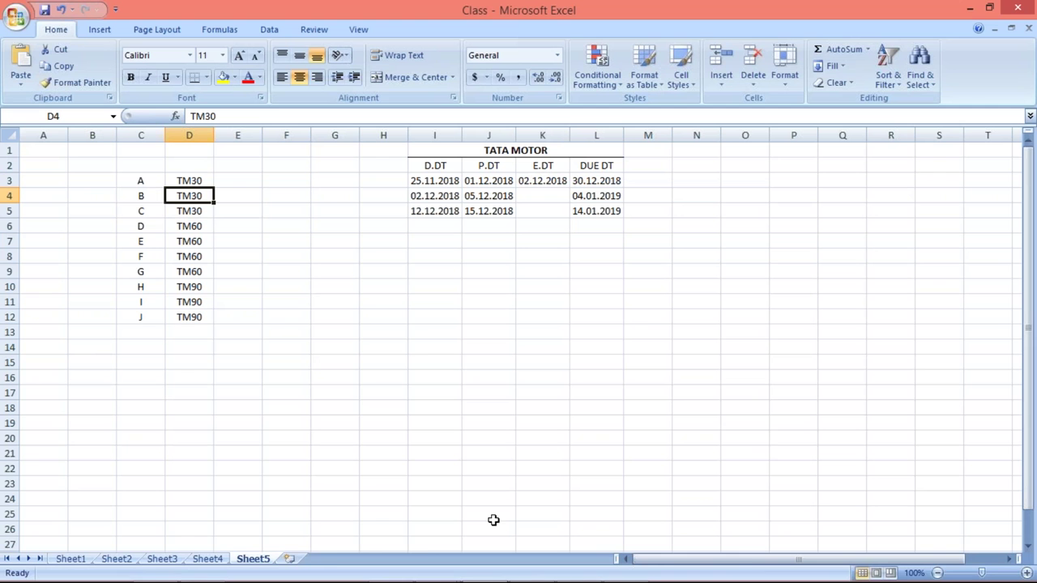
pyautogui.moveTo(452, 567)
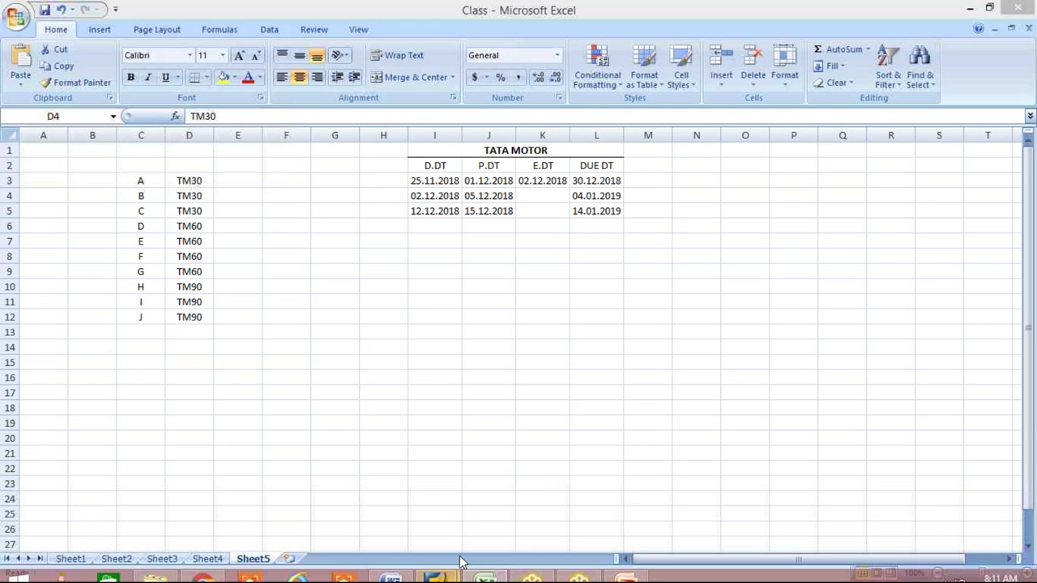
# Step: Return from the terms of payment details to SAP Easy Access and start XK02
pyautogui.click(508, 532)
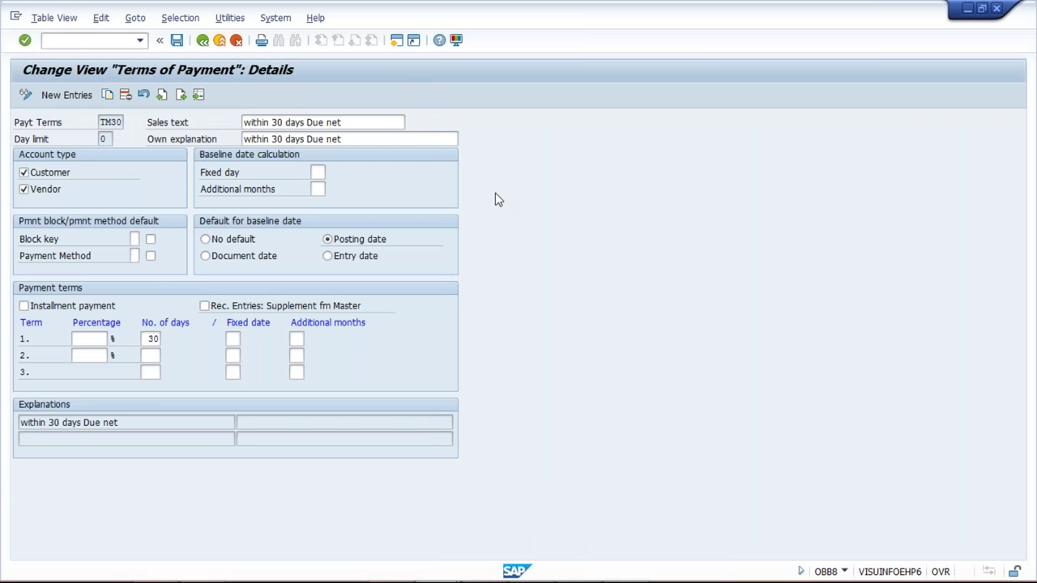
pyautogui.hotkey('shift', 'F3')
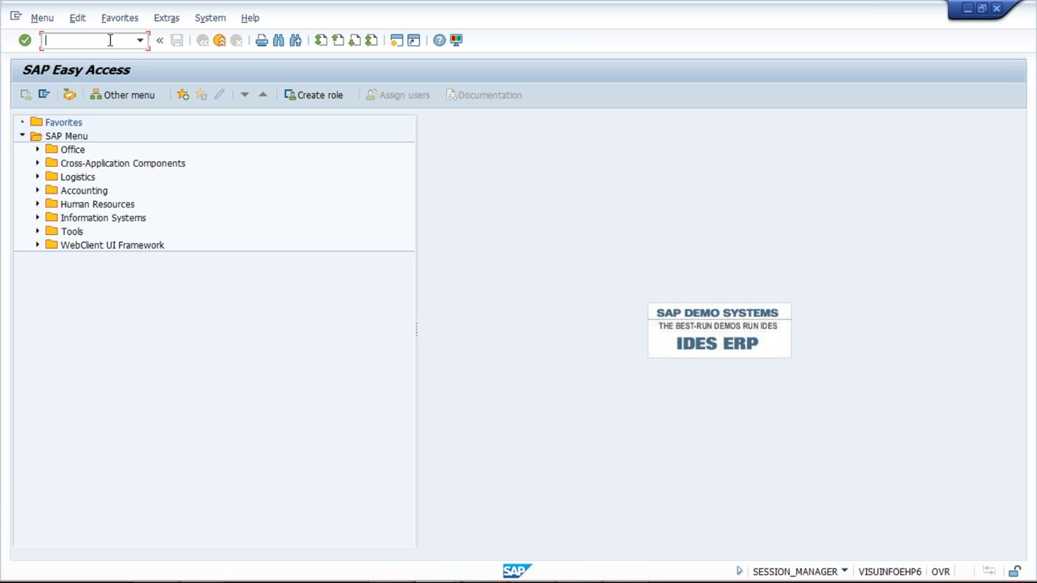
pyautogui.write('XK02')
pyautogui.press('Return')
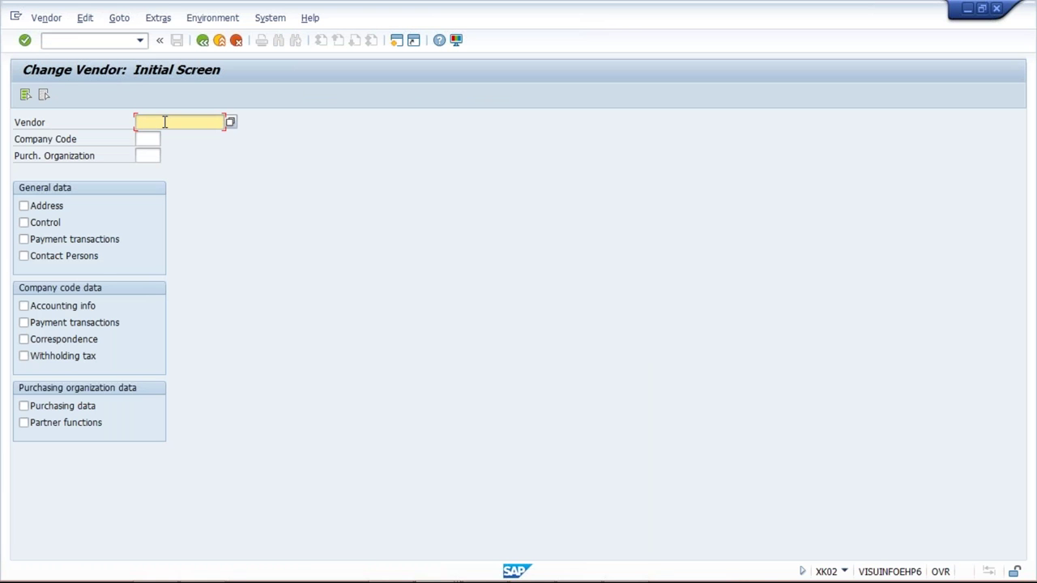
# Step: Call up vendor 100383 in company code TM01 with Payment transactions data selected
pyautogui.click(165, 121)
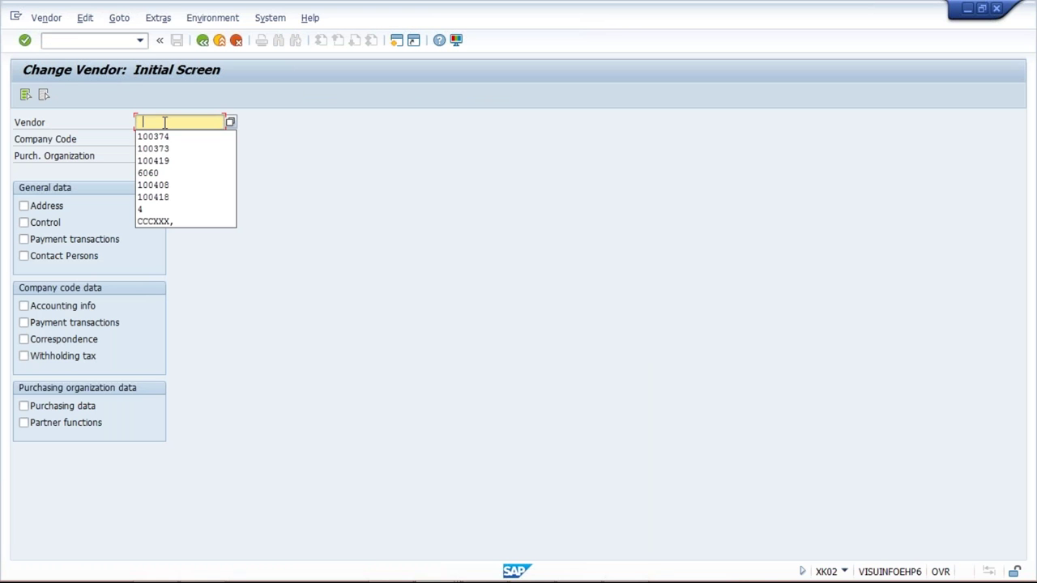
pyautogui.click(170, 148)
pyautogui.press('Left')
pyautogui.press('BackSpace')
pyautogui.write('8')
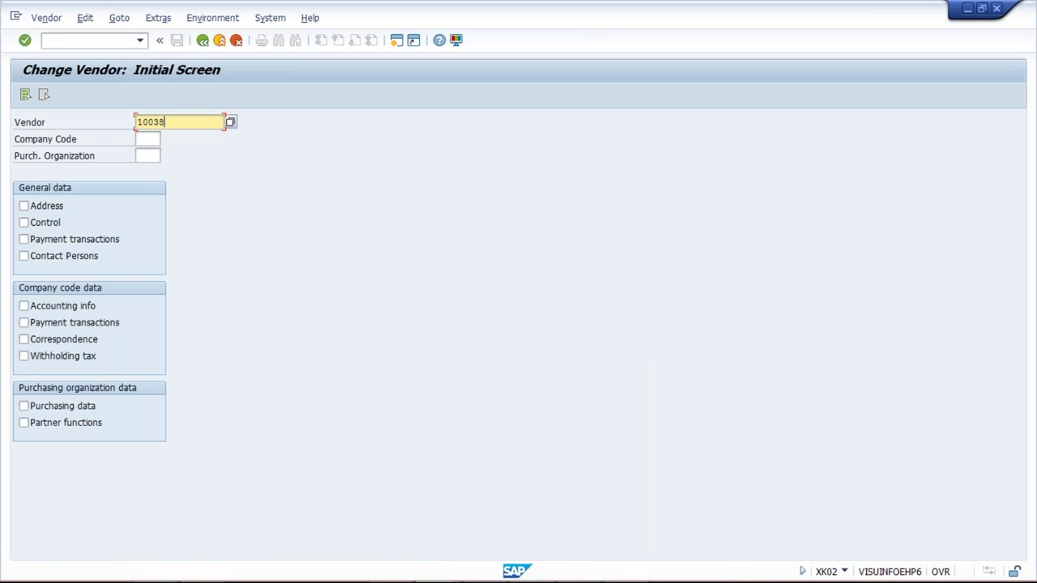
pyautogui.write('3')
pyautogui.click(147, 139)
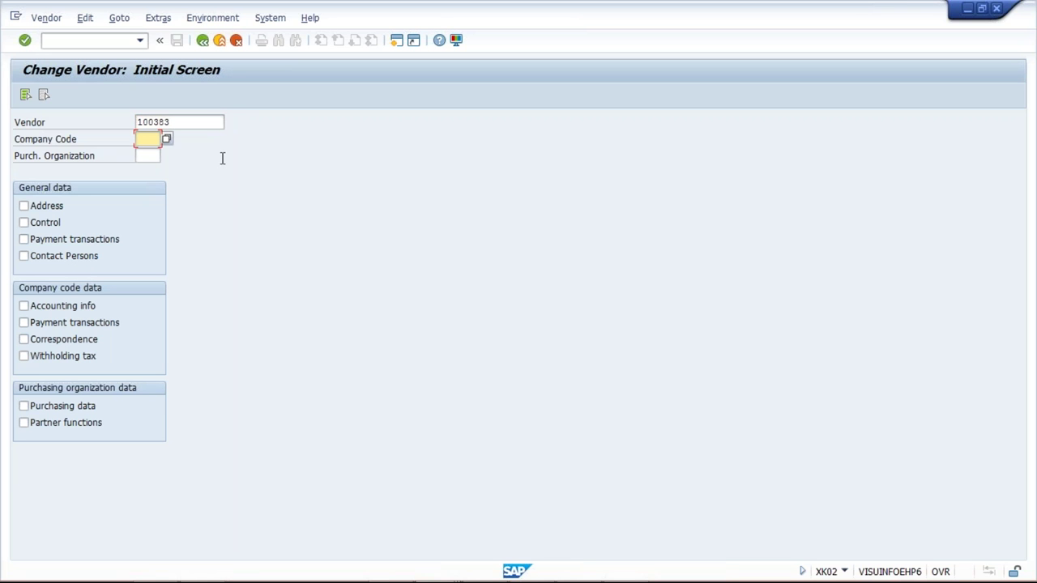
pyautogui.write('TM0')
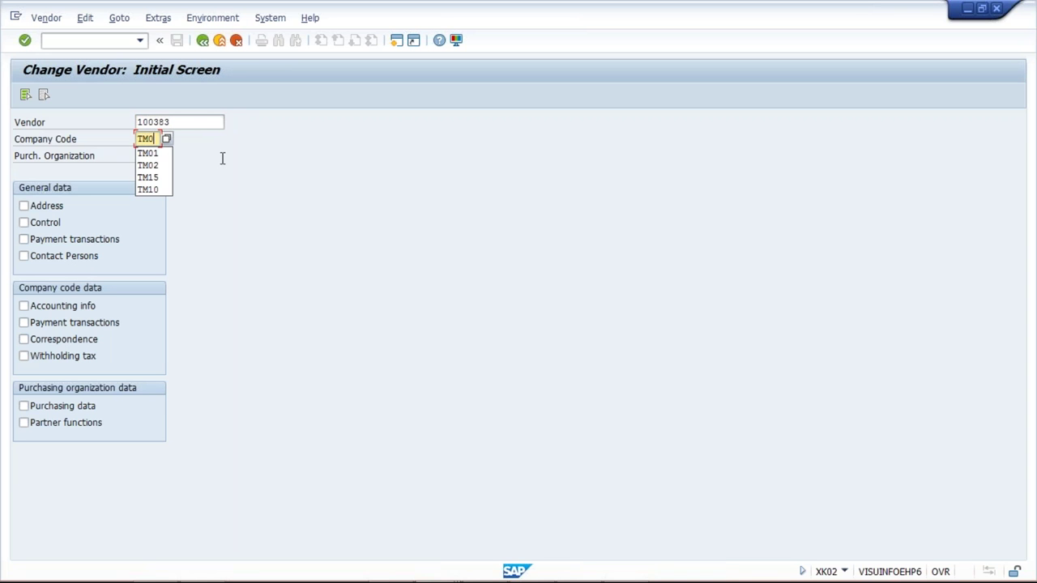
pyautogui.write('1')
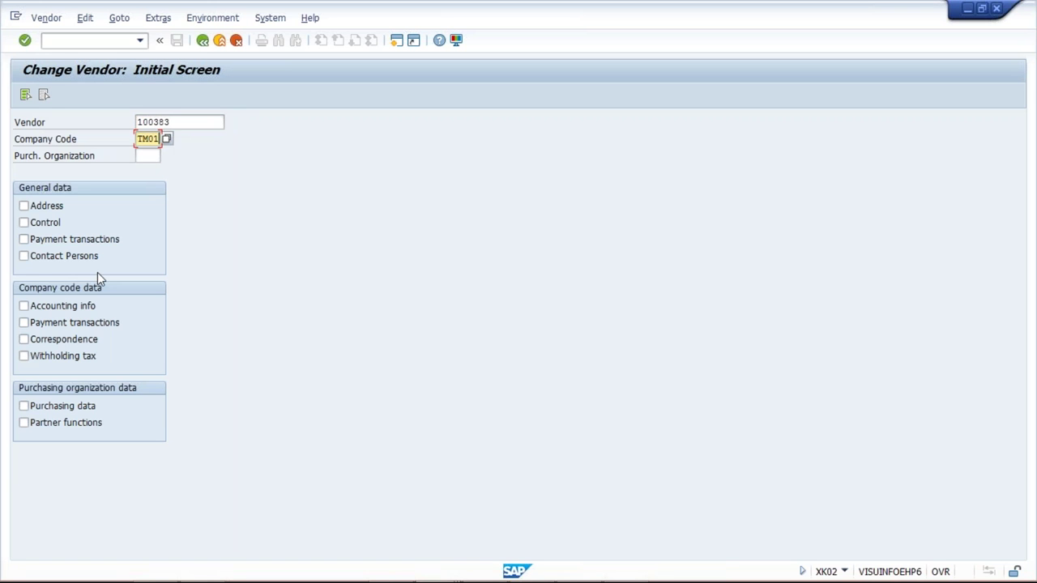
pyautogui.click(52, 323)
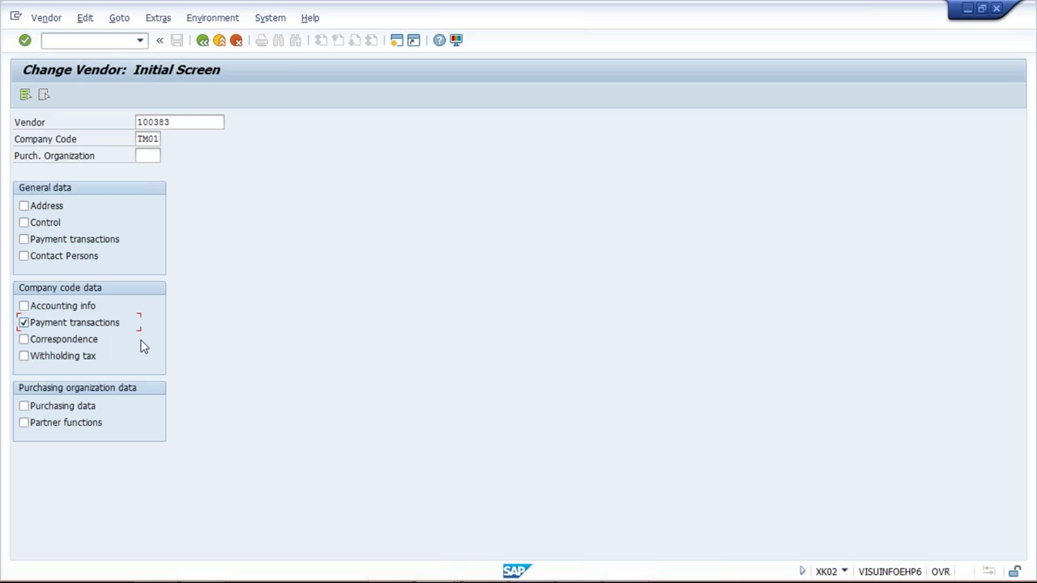
pyautogui.press('Return')
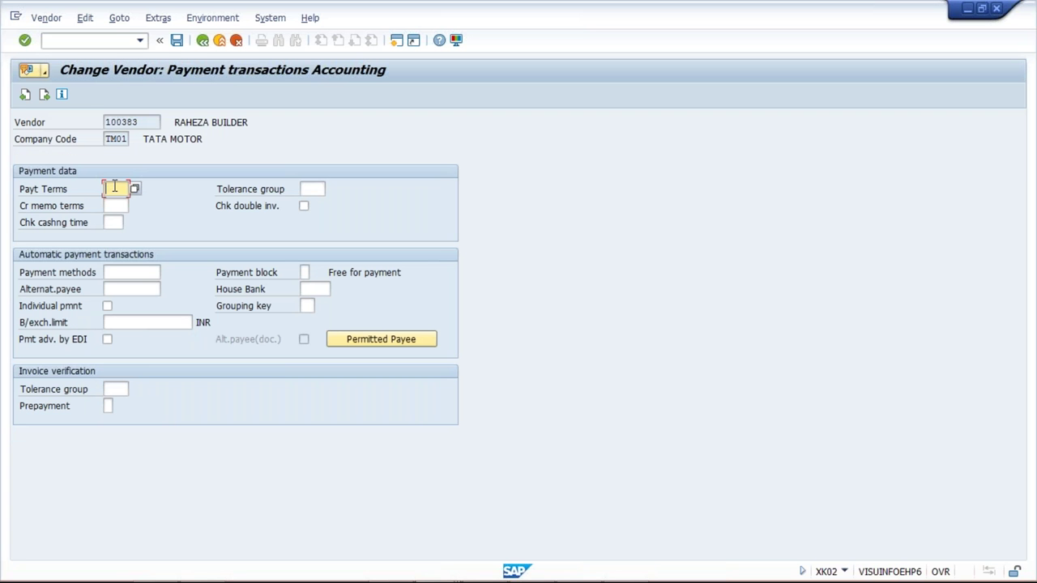
# Step: Enter TM30 as vendor 100383's payment terms and save the change
pyautogui.write('TM')
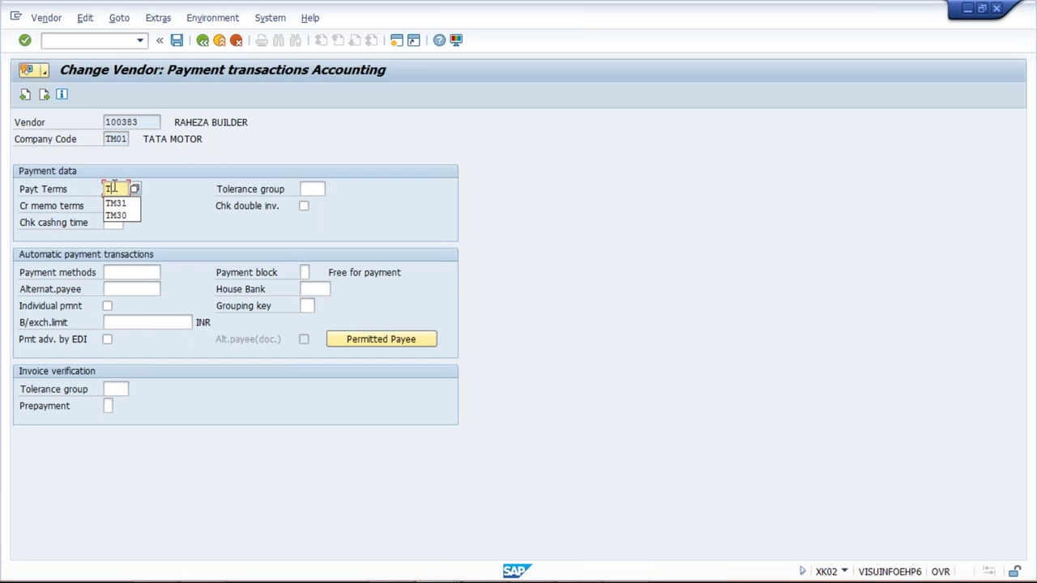
pyautogui.write('30')
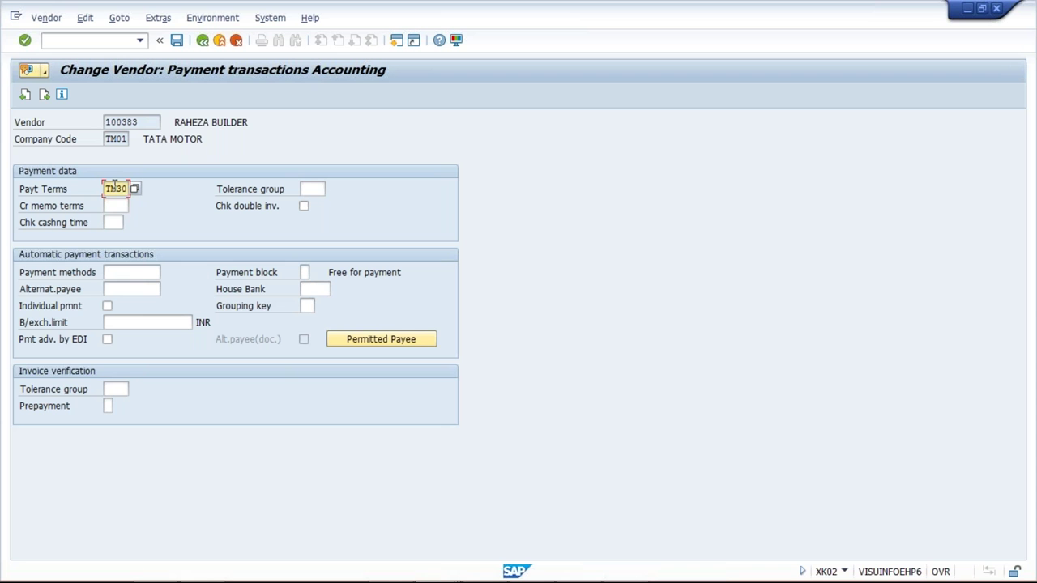
pyautogui.click(134, 274)
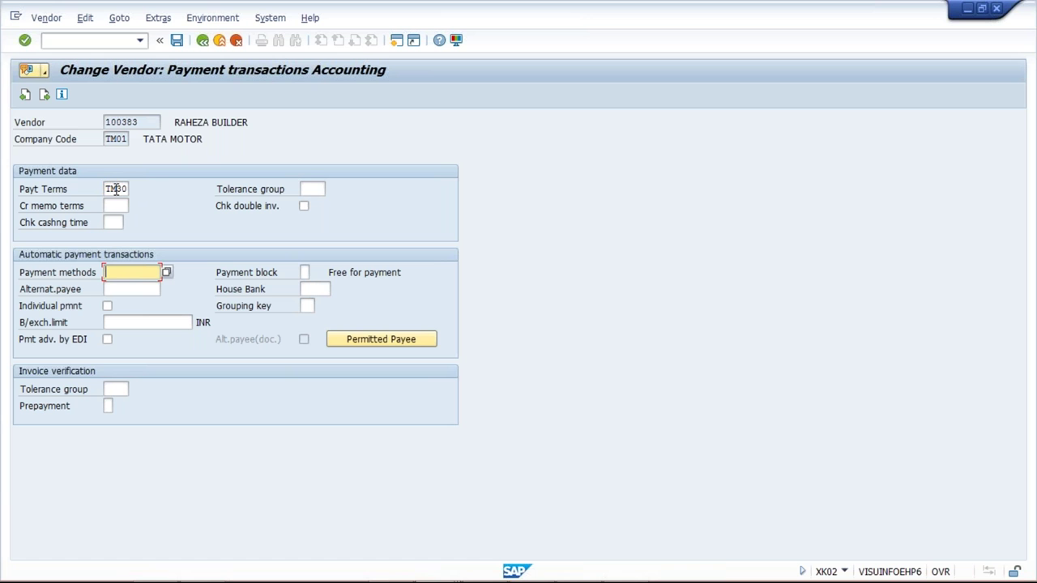
pyautogui.click(116, 189)
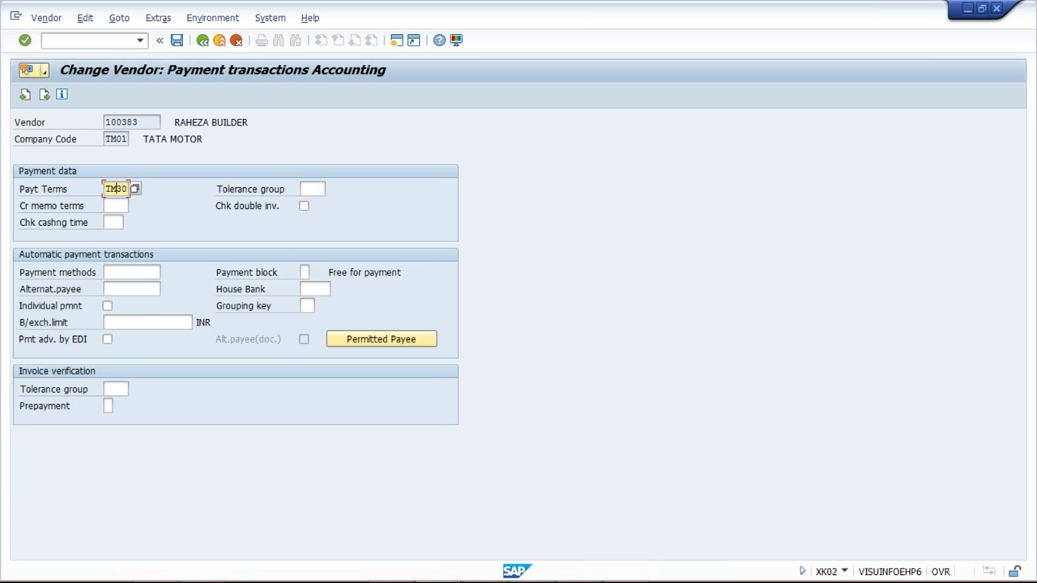
pyautogui.moveTo(127, 189); pyautogui.dragTo(108, 193)
pyautogui.click(176, 42)
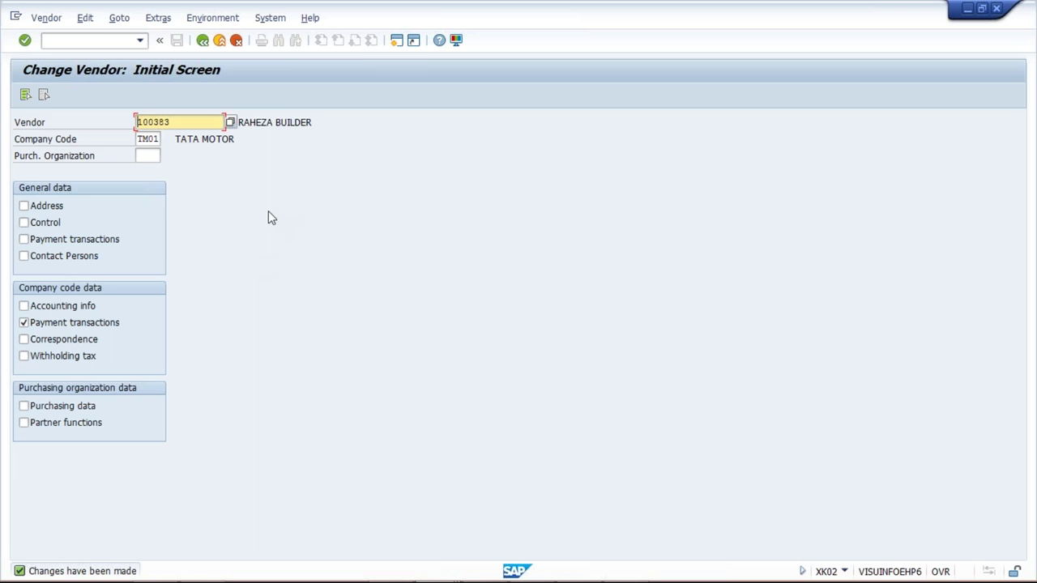
# Step: Close the vendor payment transactions screen and go back to SAP Easy Access
pyautogui.click(396, 42)
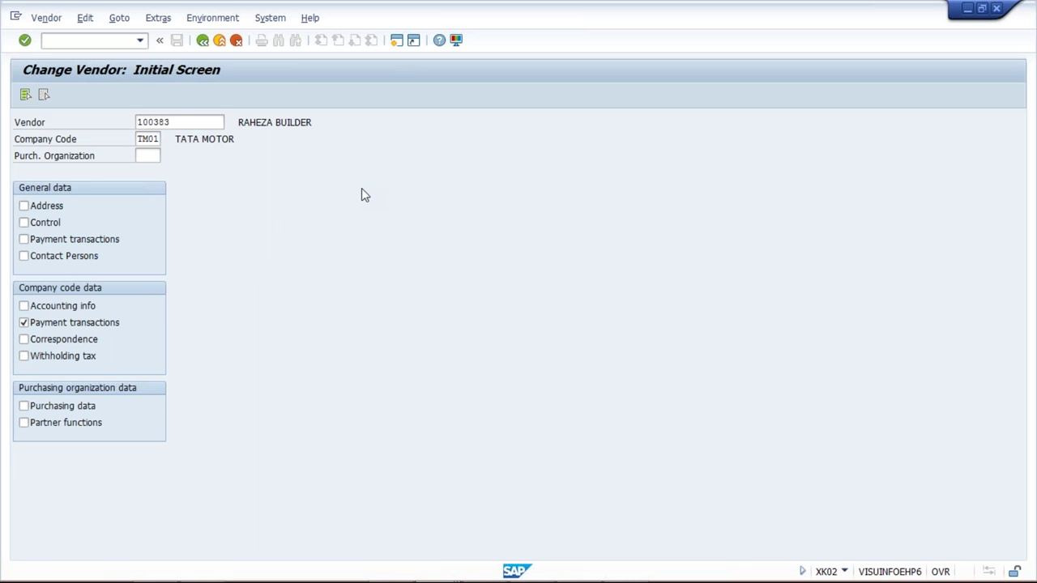
pyautogui.press('F3')
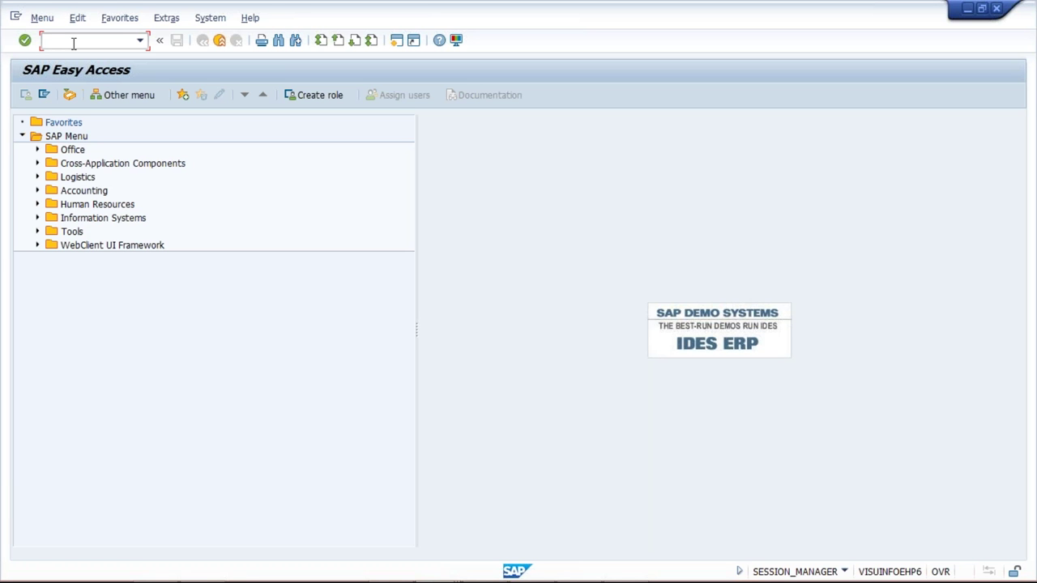
# Step: Start an FB60 invoice for vendor 100384 dated 18.12.2018
pyautogui.write('FB60')
pyautogui.press('Return')
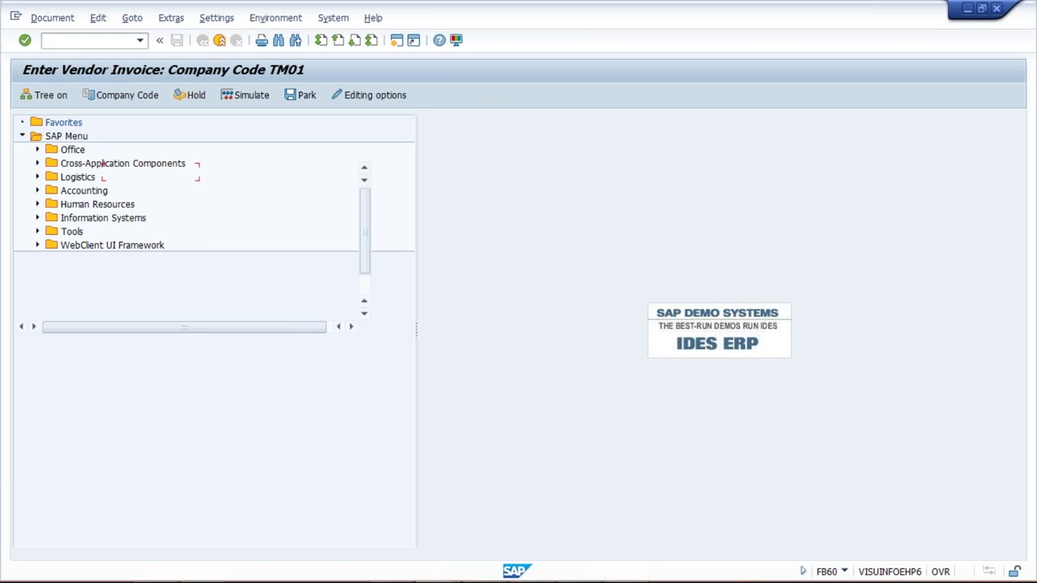
pyautogui.write('100384')
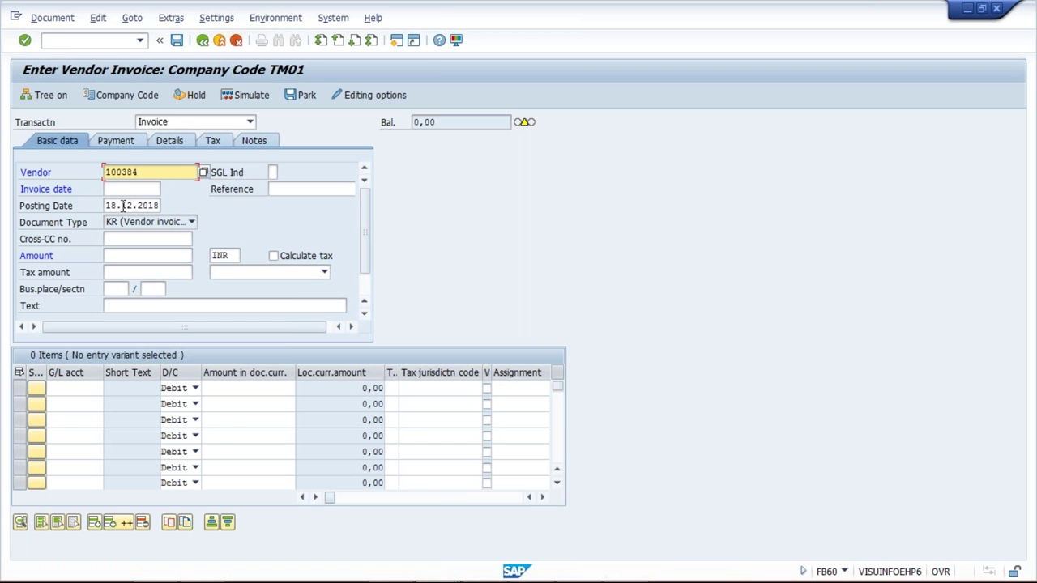
pyautogui.click(123, 206)
pyautogui.click(116, 188)
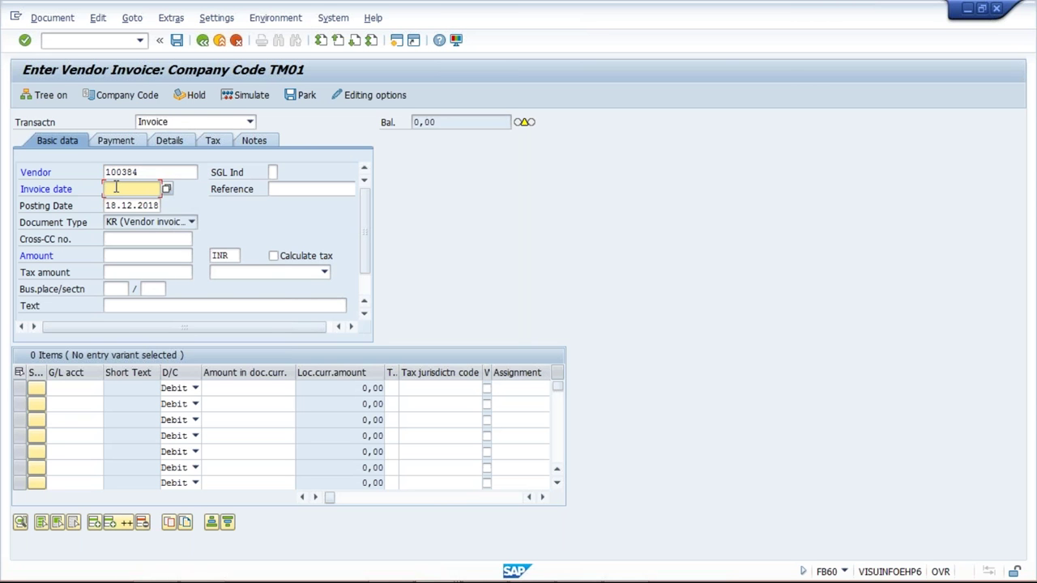
pyautogui.write('18.12.2018')
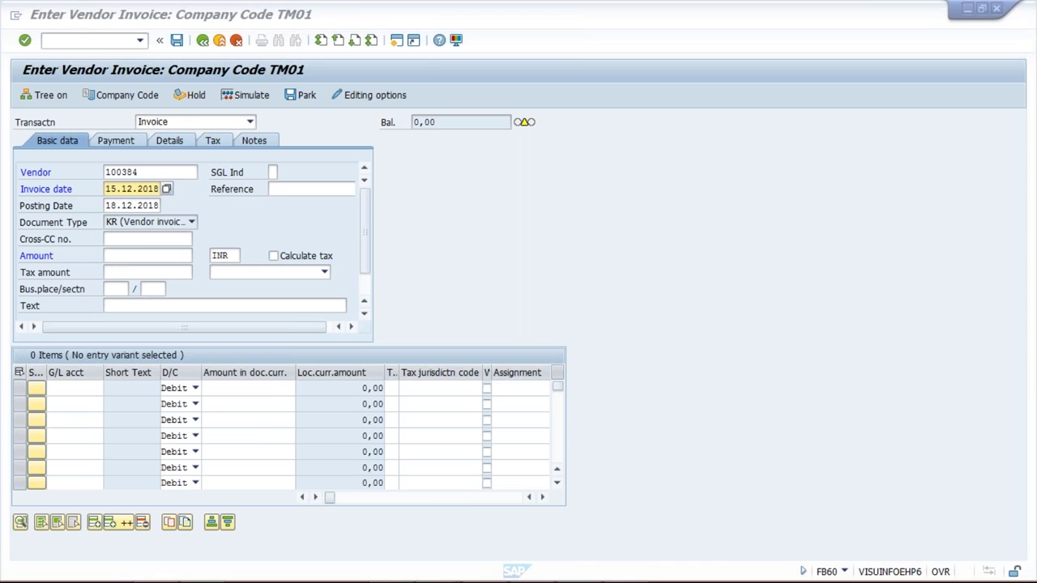
# Step: Enter amount 1500 with a G/L account 4000 item line of 1500 and confirm it
pyautogui.click(134, 256)
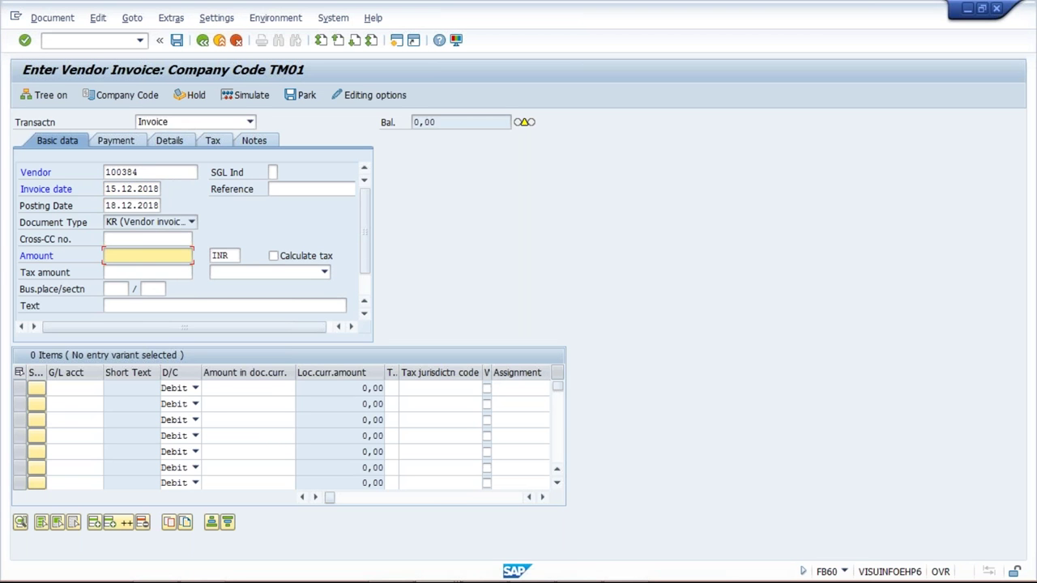
pyautogui.write('1500')
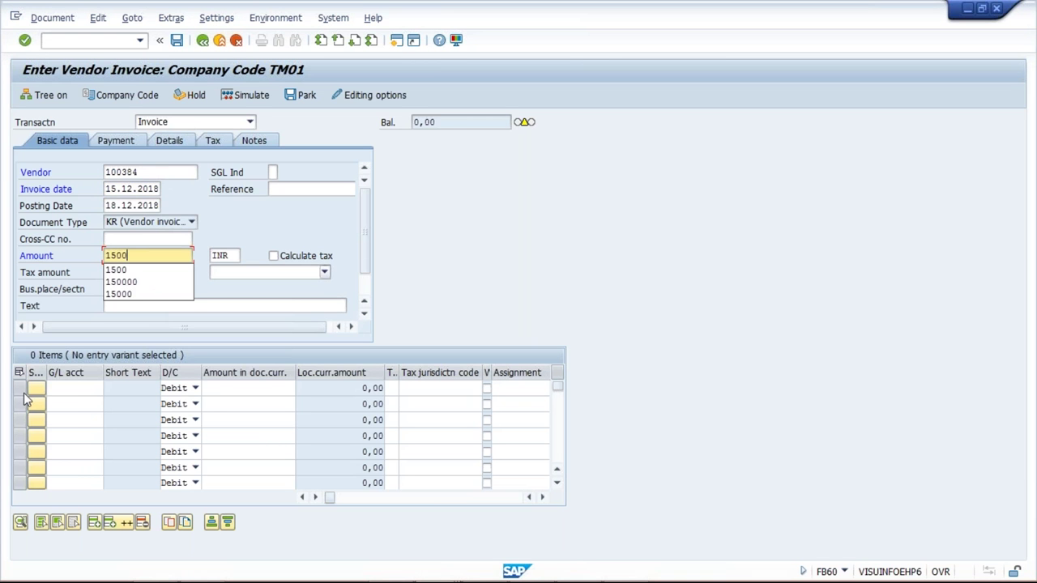
pyautogui.click(80, 393)
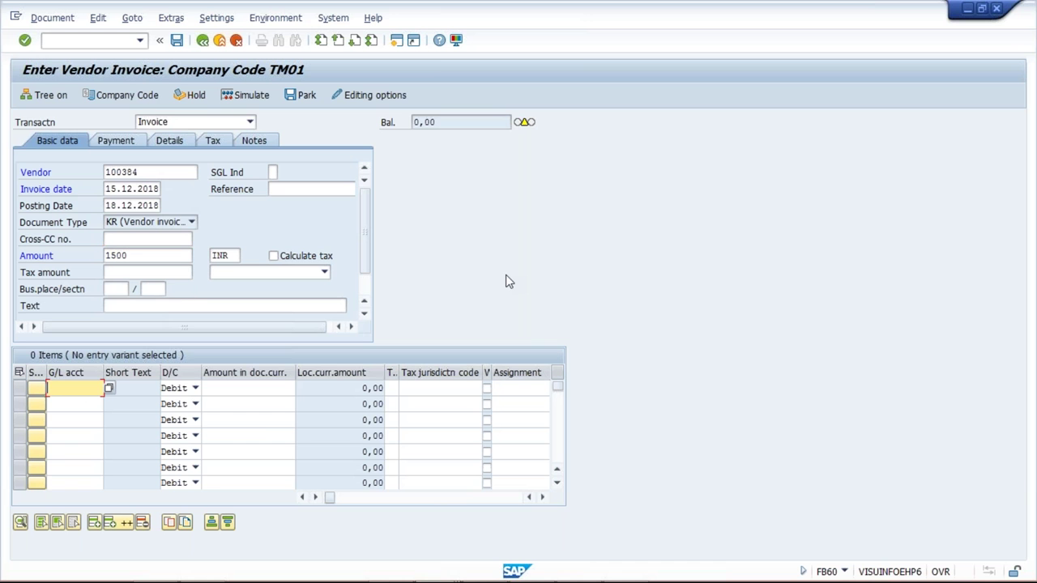
pyautogui.write('4000')
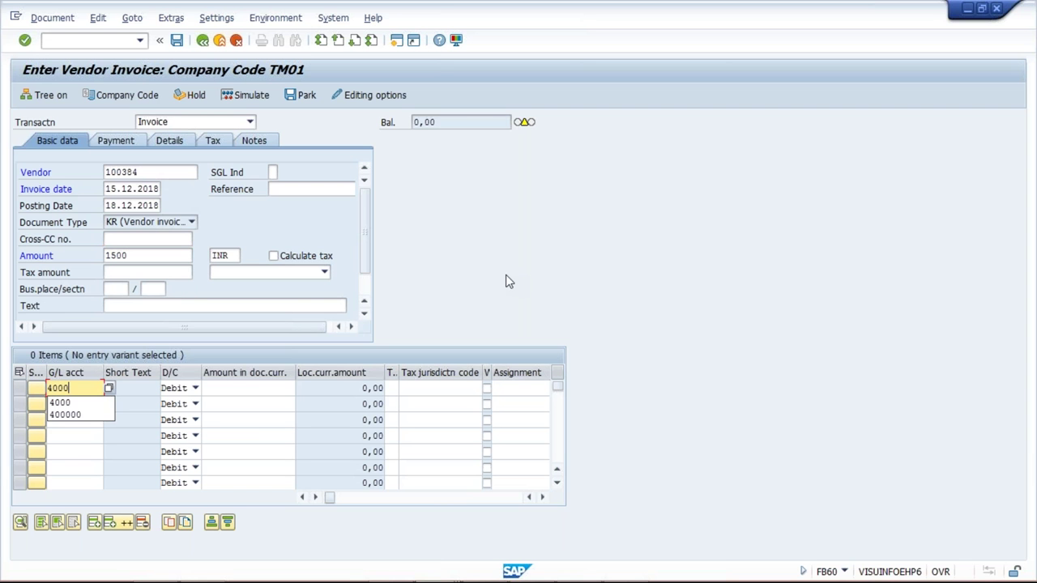
pyautogui.press('Tab')
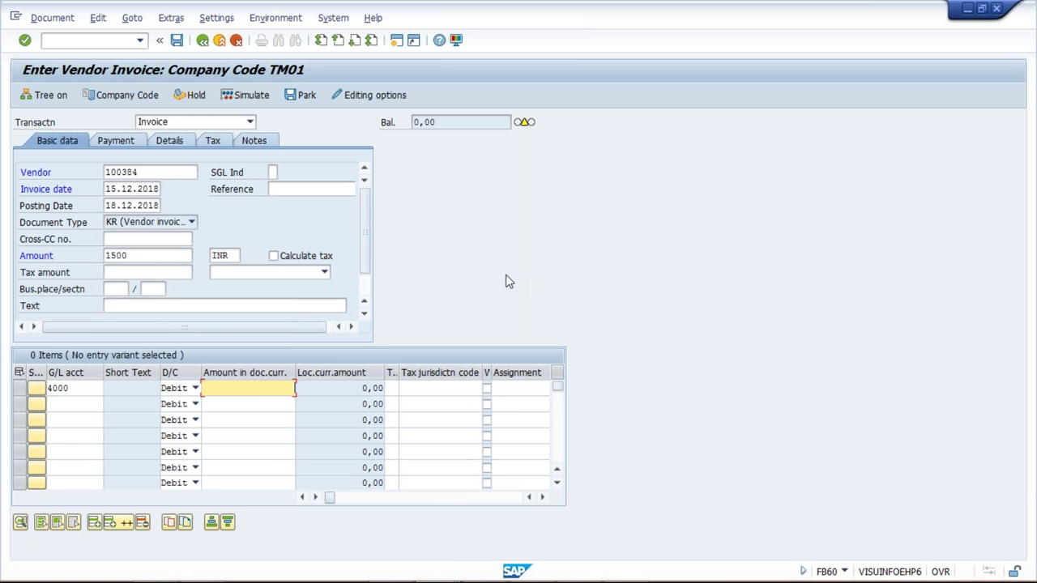
pyautogui.write('15000')
pyautogui.press('BackSpace')
pyautogui.press('Return')
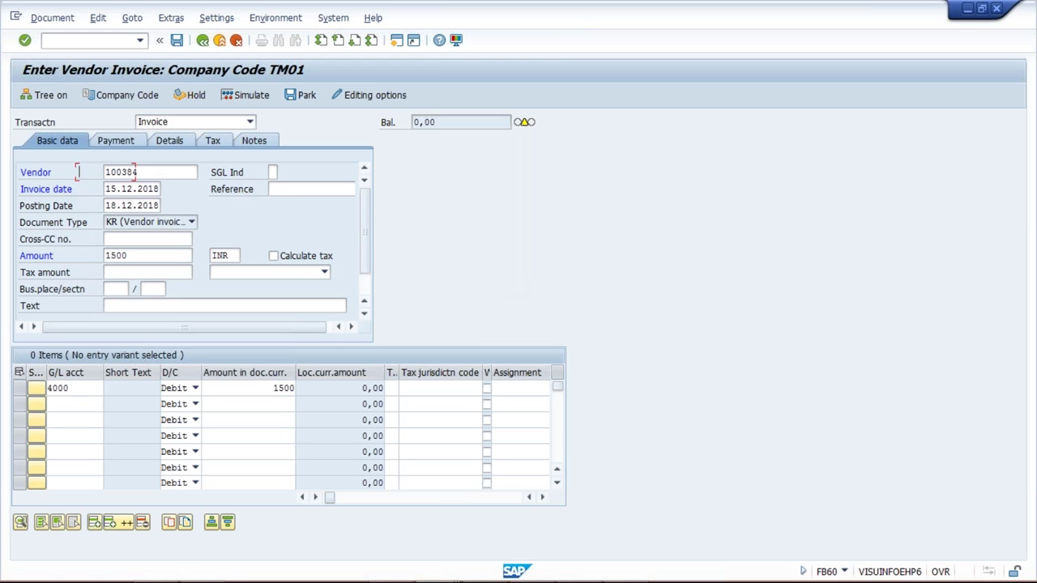
pyautogui.click(121, 141)
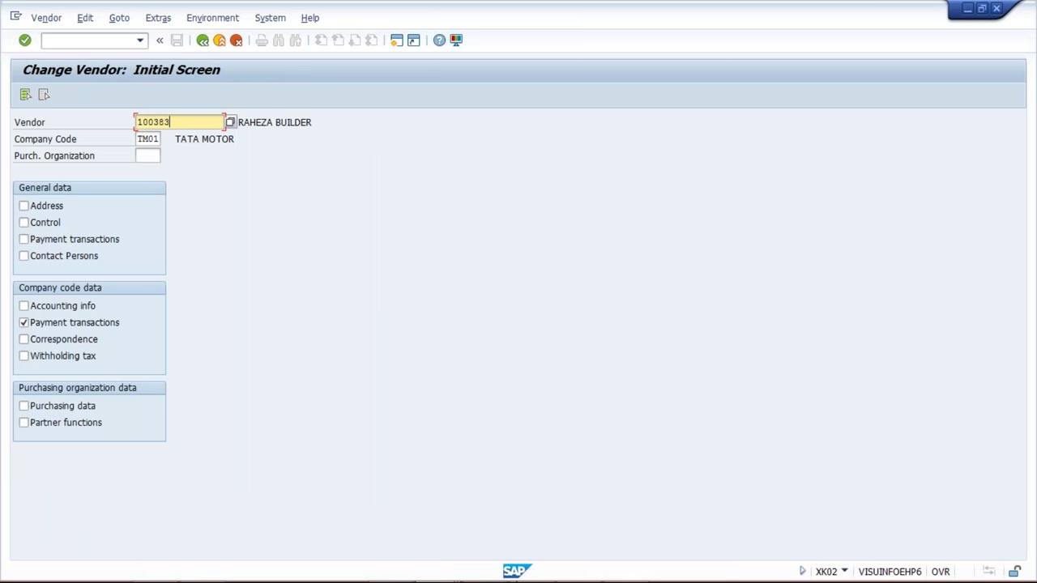
# Step: Apply payment terms 0001 to the vendor invoice
pyautogui.moveTo(444, 570)
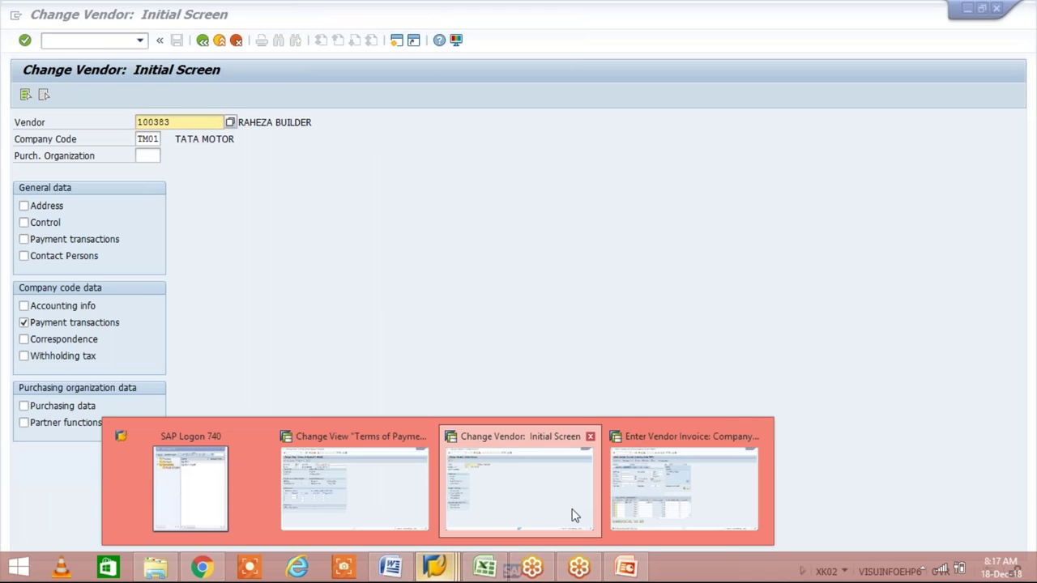
pyautogui.click(684, 489)
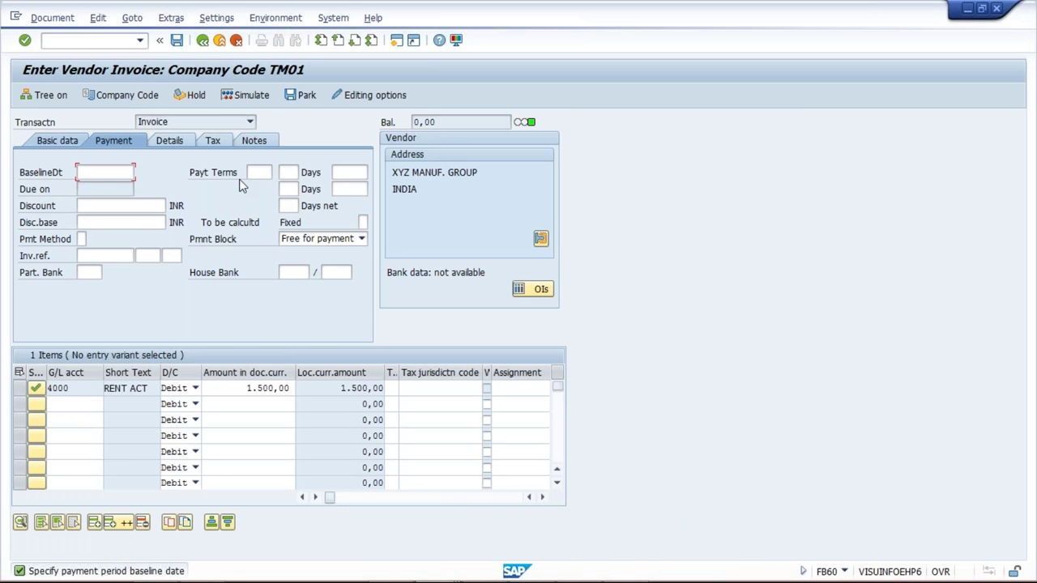
pyautogui.click(258, 173)
pyautogui.write('0')
pyautogui.press('Down')
pyautogui.press('Return')
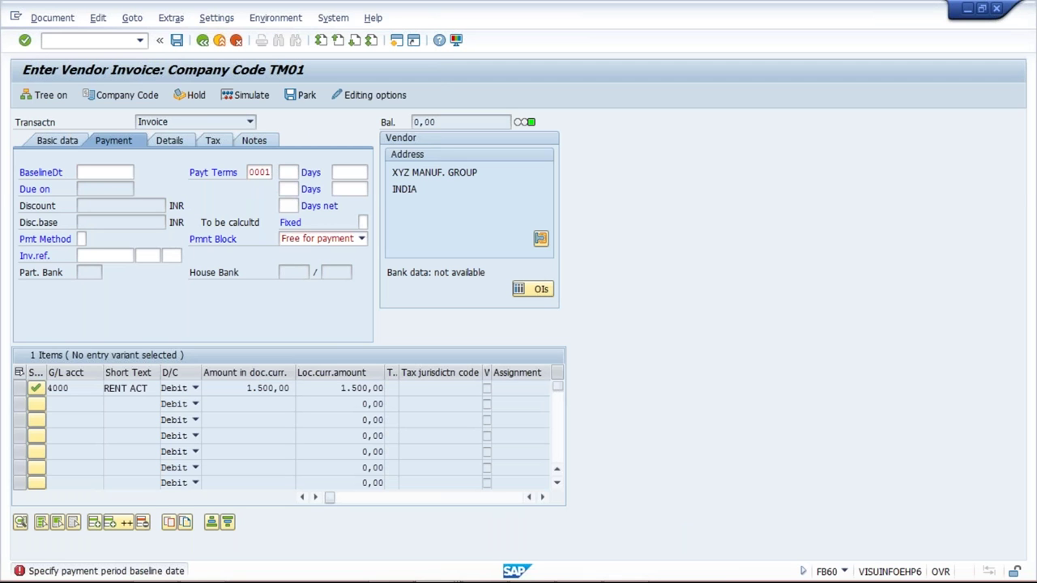
# Step: Back on Basic data, acknowledge the terms-changed warning and start correcting the vendor number
pyautogui.click(29, 143)
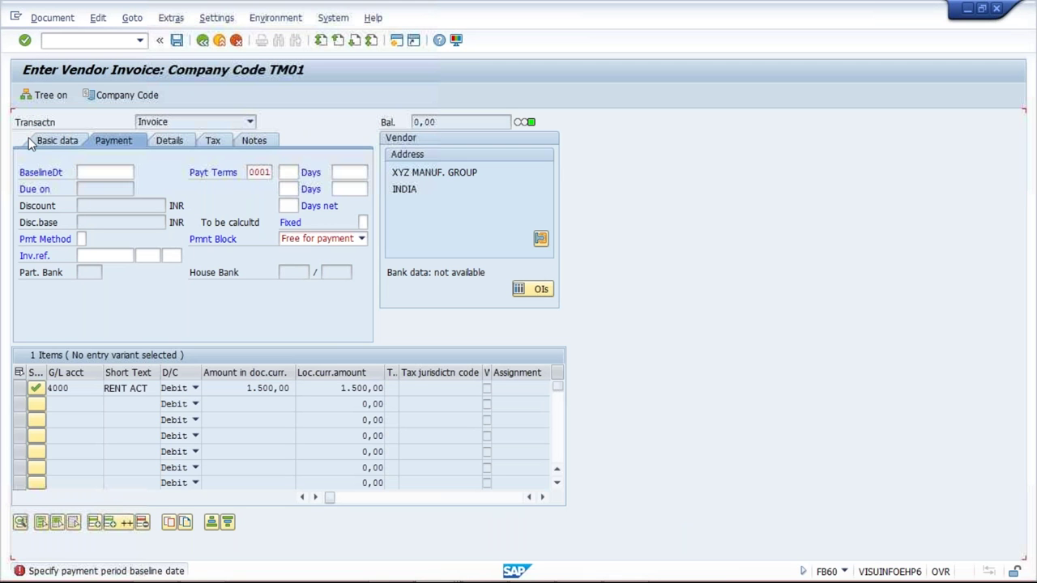
pyautogui.click(71, 141)
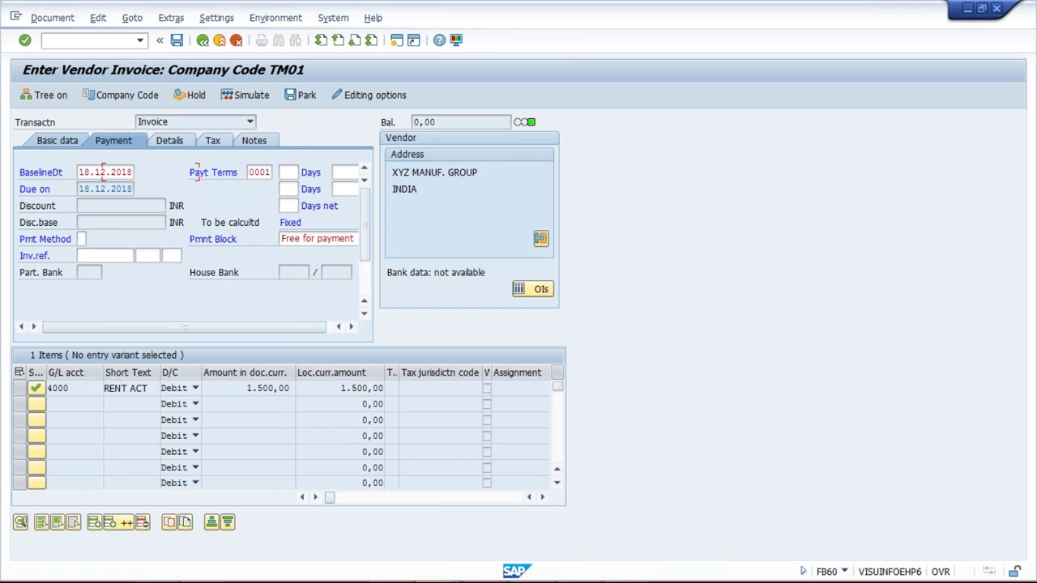
pyautogui.click(160, 172)
pyautogui.press('BackSpace')
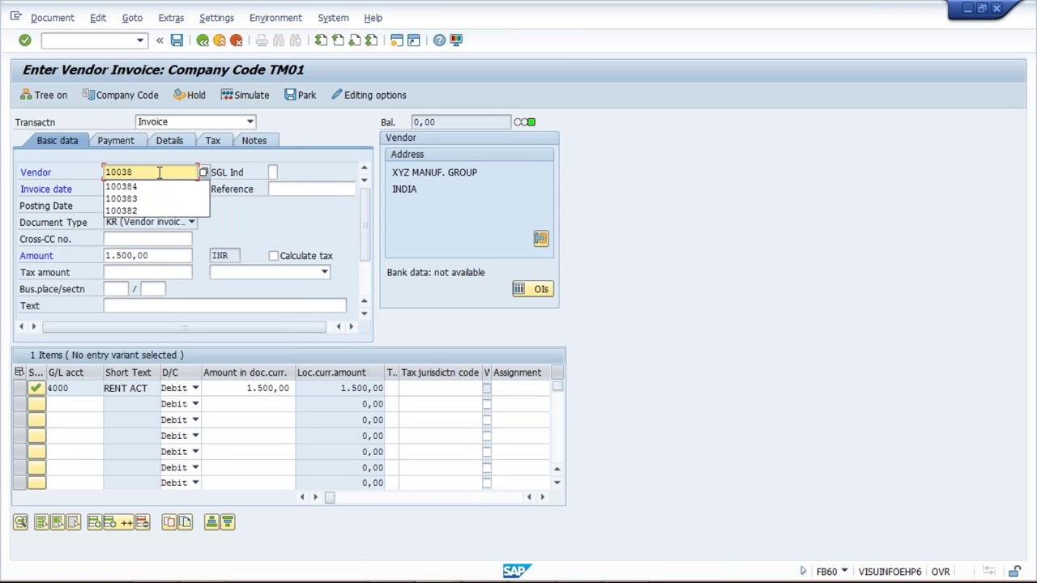
# Step: Change the vendor to 100383, then restart FB60 with /N for a blank invoice
pyautogui.write('3')
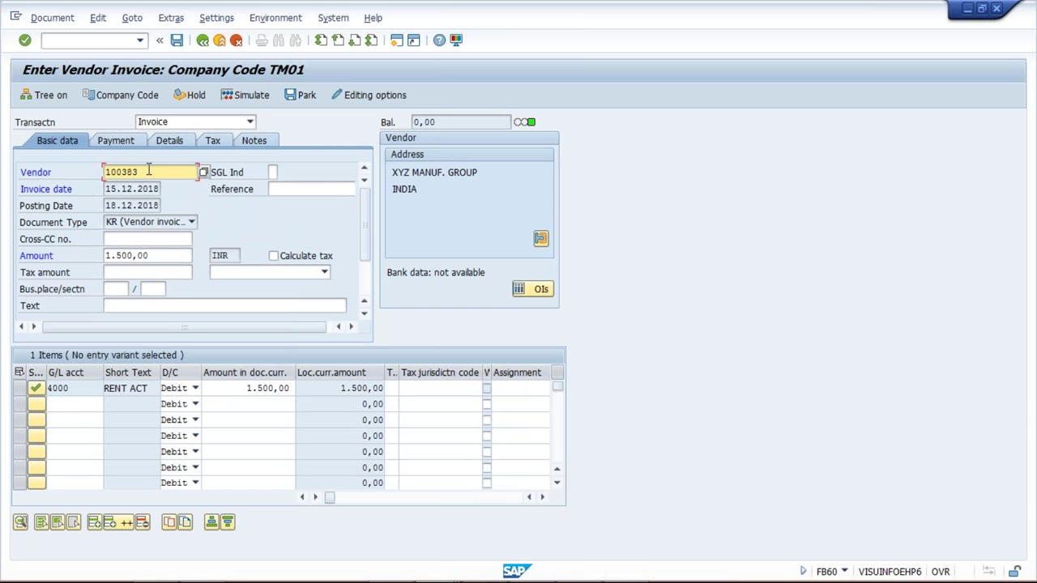
pyautogui.click(140, 40)
pyautogui.click(109, 63)
pyautogui.click(140, 40)
pyautogui.click(136, 56)
pyautogui.write('/NFB60')
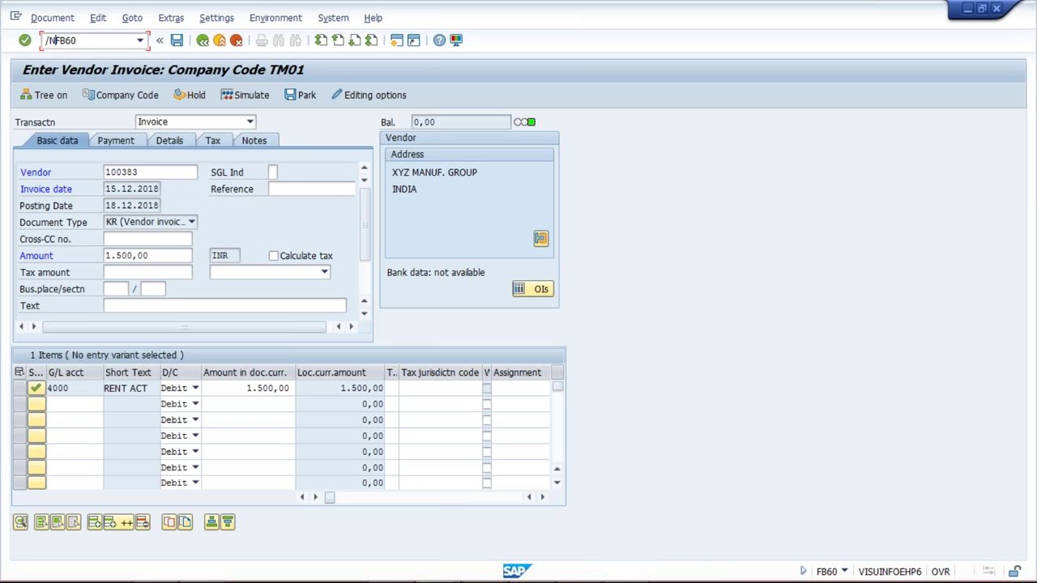
pyautogui.press('Return')
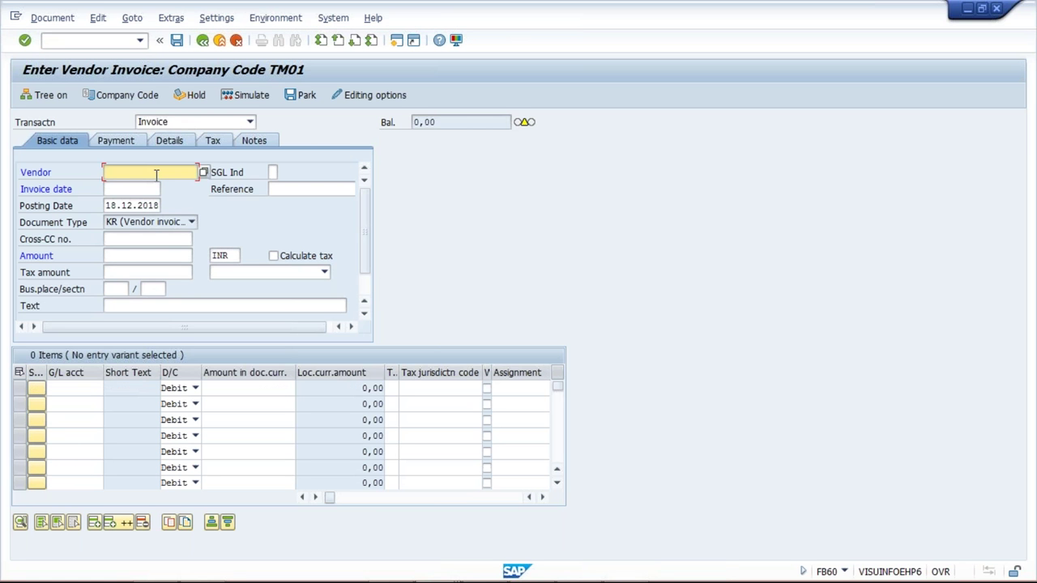
# Step: Fill the invoice header: vendor 100383, invoice date 15.12.2018, amount 1500
pyautogui.write('1')
pyautogui.press('BackSpace')
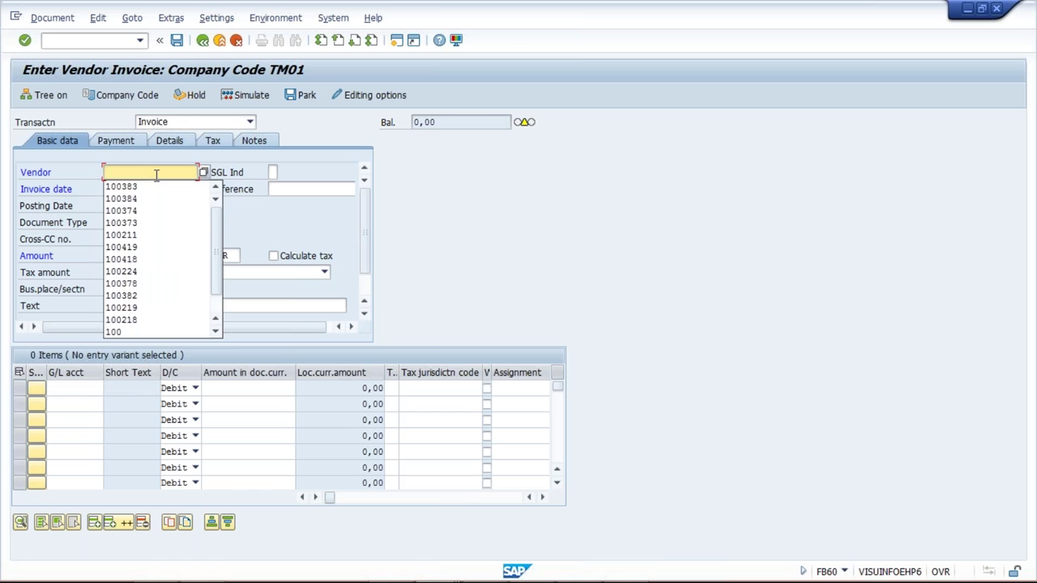
pyautogui.click(152, 186)
pyautogui.click(131, 189)
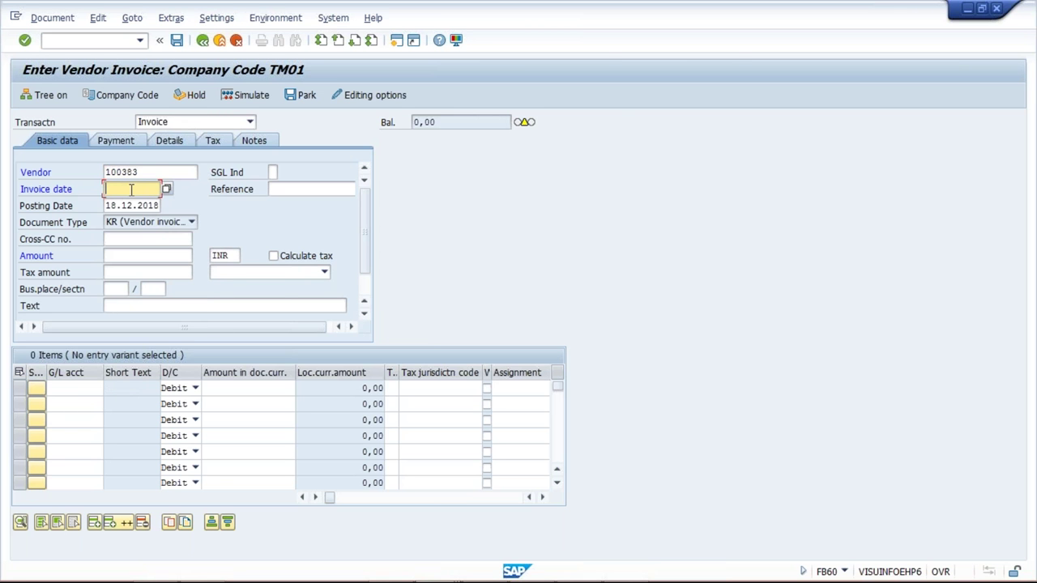
pyautogui.press('BackSpace')
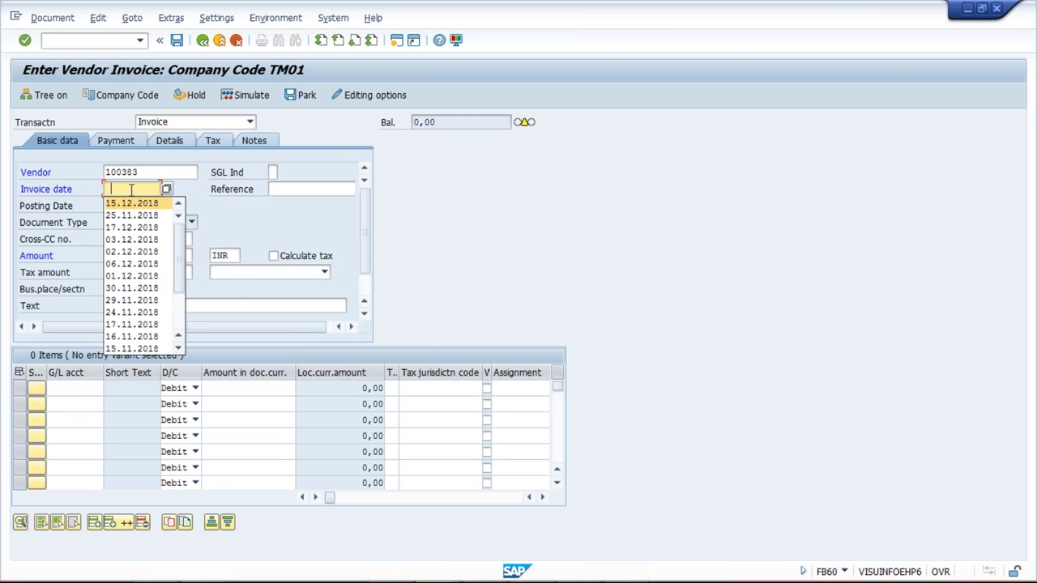
pyautogui.press('Return')
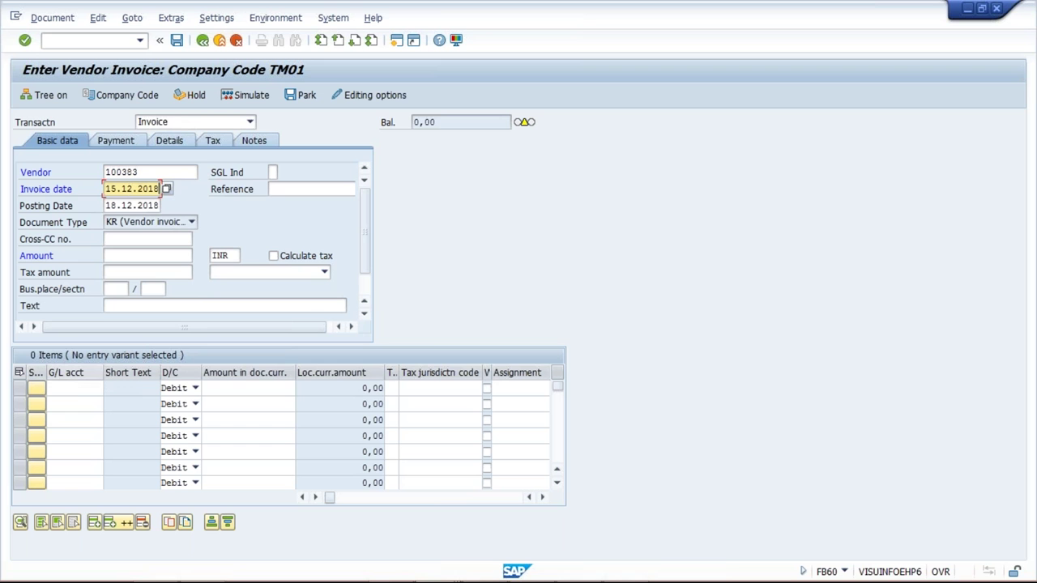
pyautogui.click(75, 387)
pyautogui.click(116, 256)
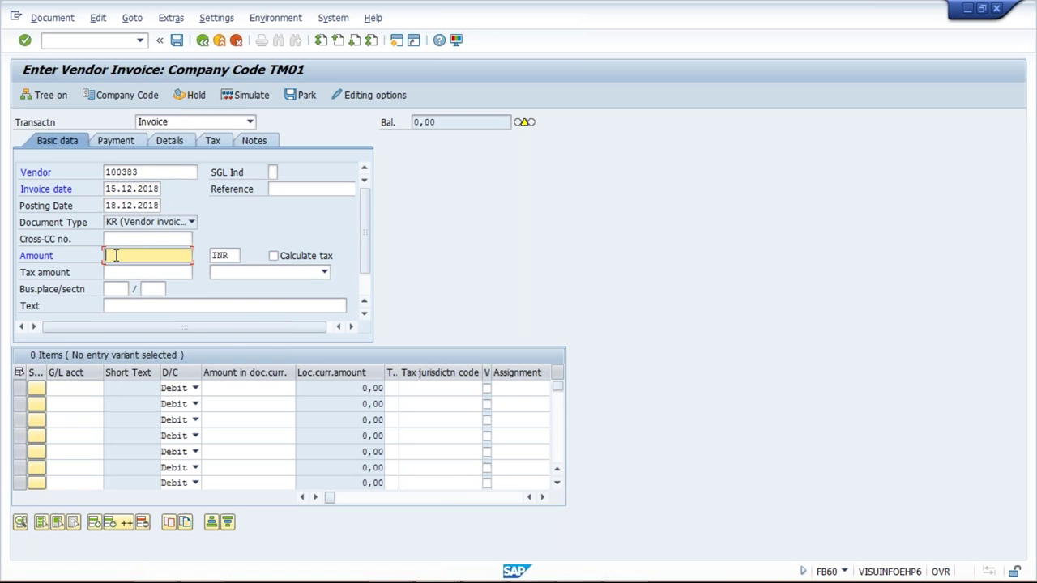
pyautogui.write('1500')
# Step: Add and confirm a G/L account 4000 expense line of 1500
pyautogui.click(84, 389)
pyautogui.write('4000')
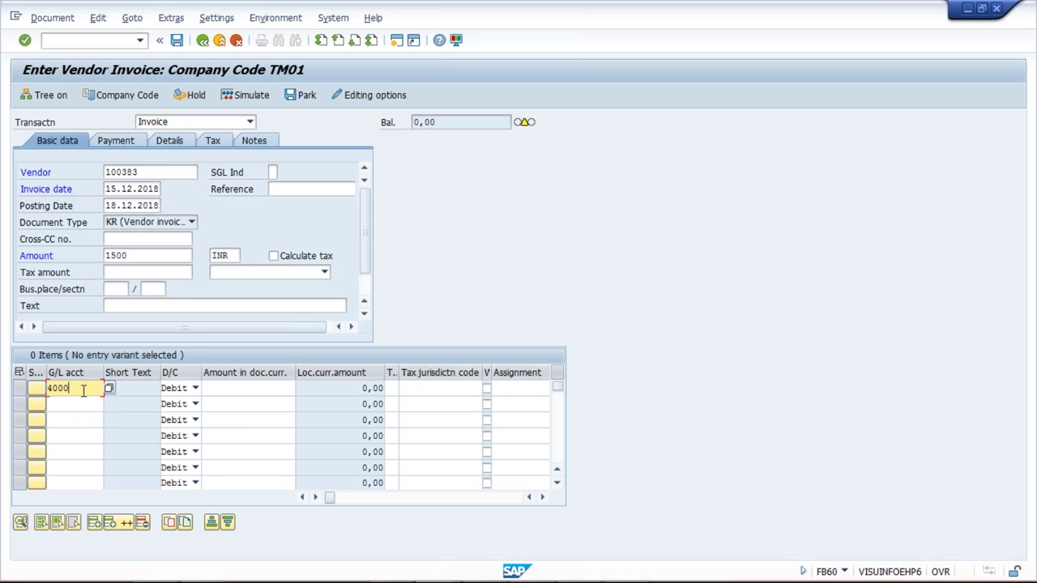
pyautogui.click(241, 390)
pyautogui.write('1500')
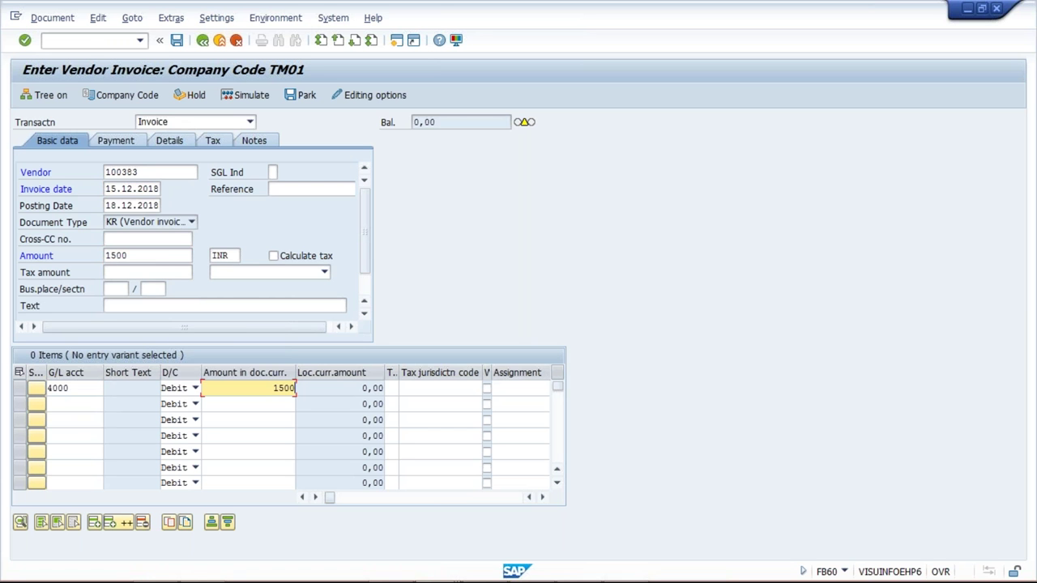
pyautogui.press('Return')
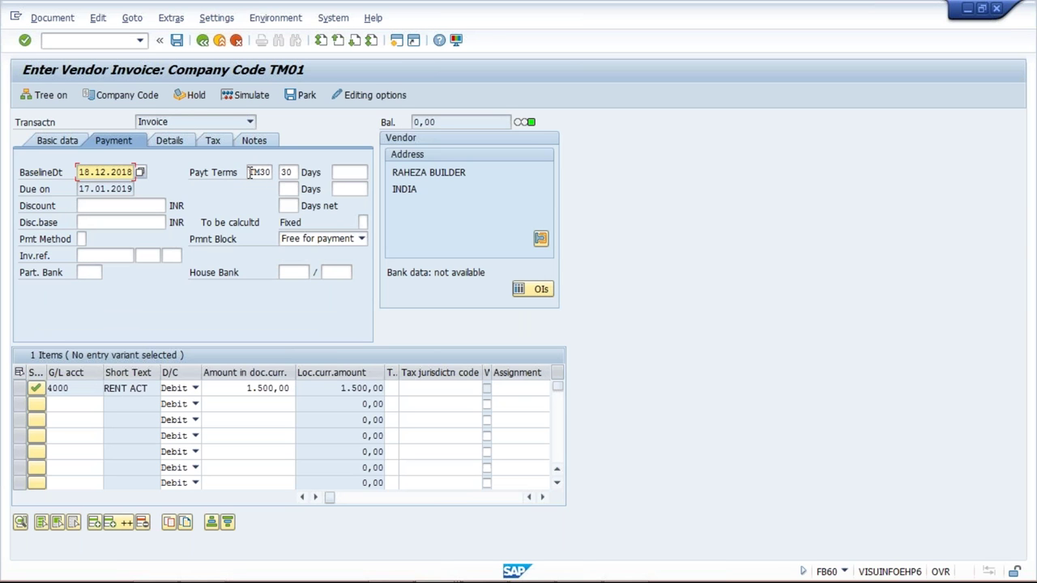
pyautogui.click(259, 172)
pyautogui.doubleClick(273, 172)
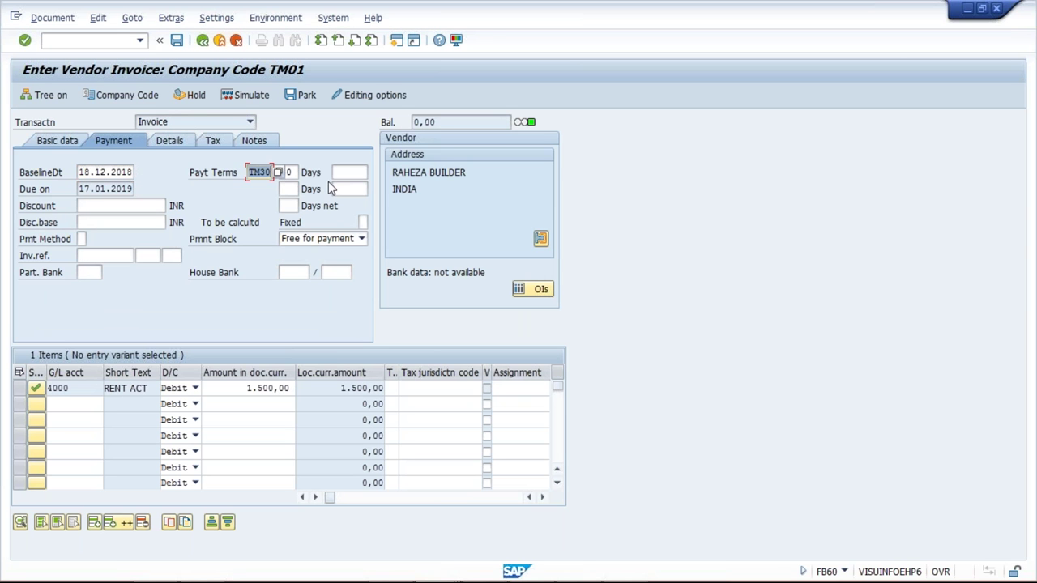
pyautogui.click(349, 171)
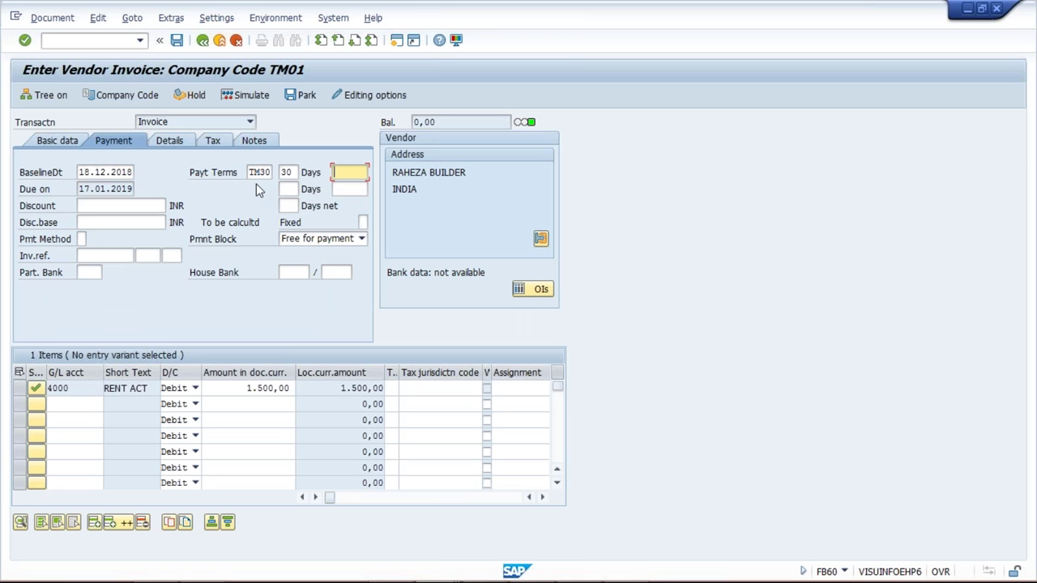
pyautogui.click(59, 143)
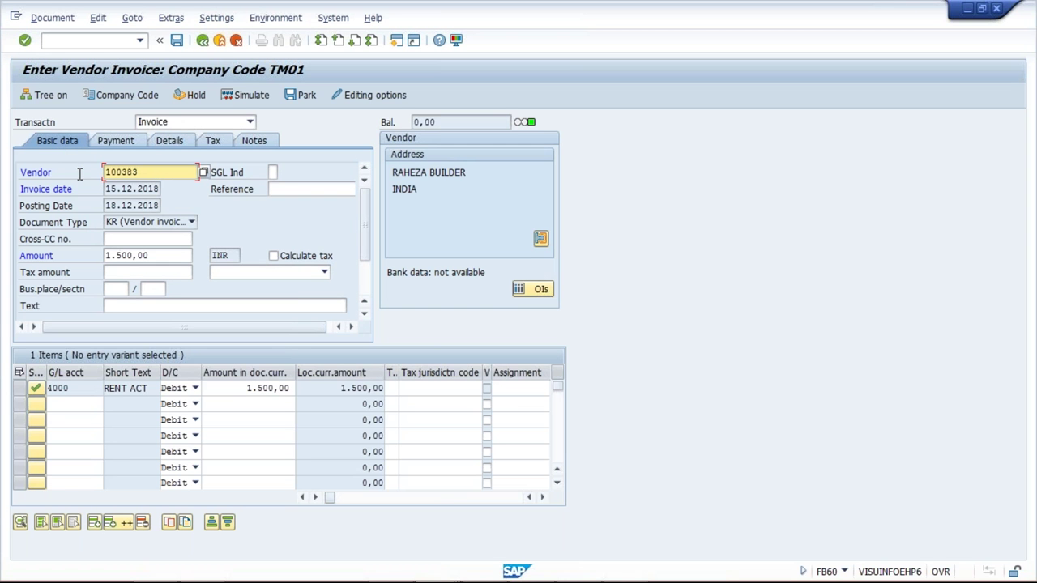
pyautogui.hotkey('shift', 'Home')
pyautogui.click(147, 172)
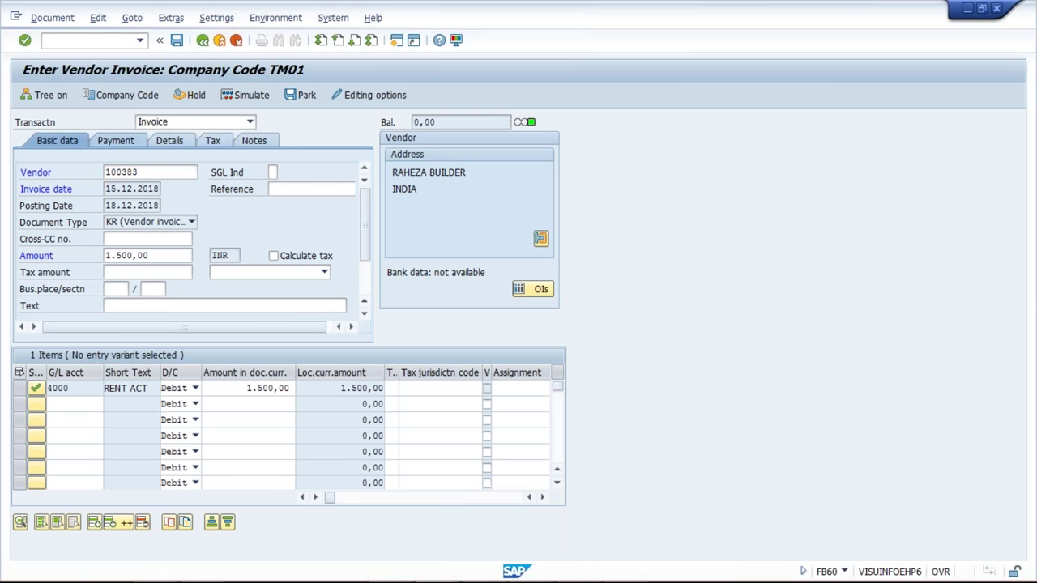
pyautogui.click(116, 140)
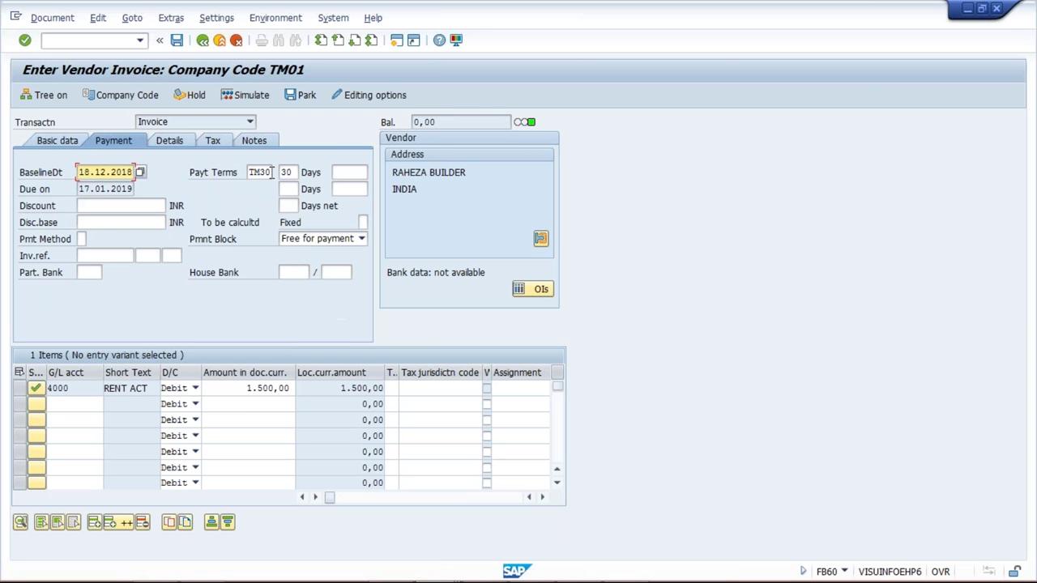
pyautogui.press('Tab')
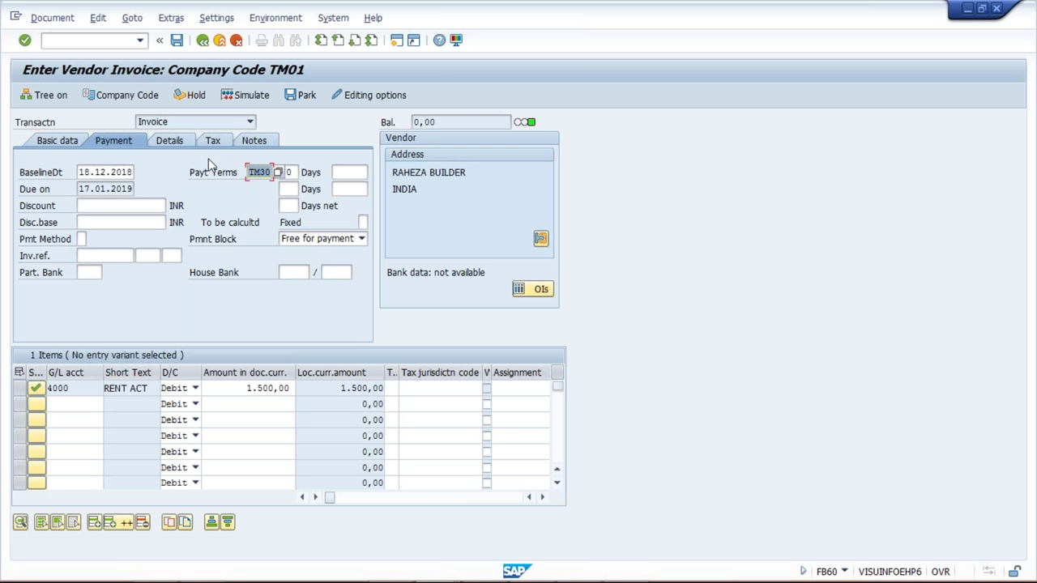
pyautogui.click(273, 174)
pyautogui.doubleClick(273, 173)
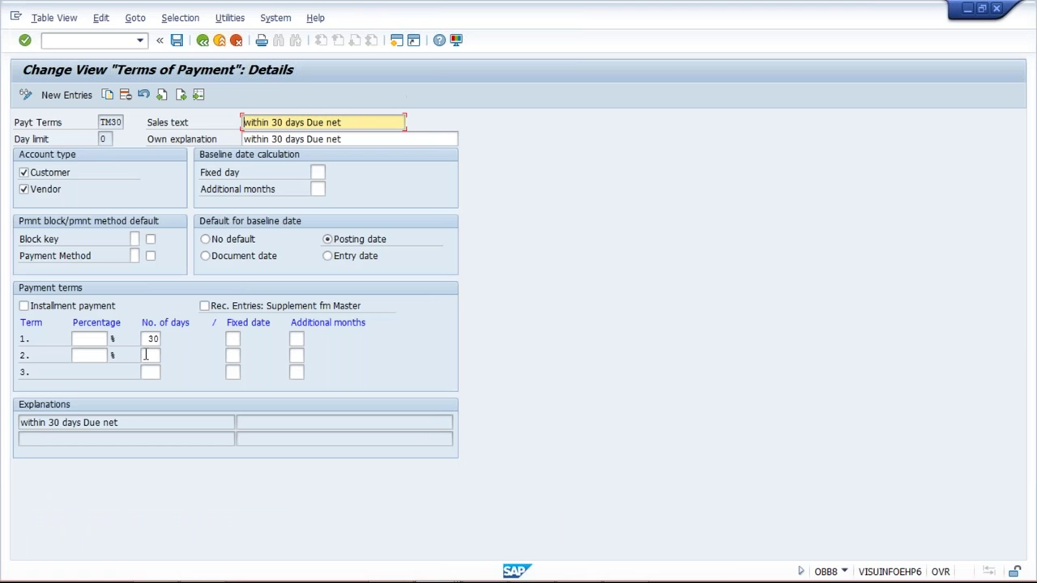
pyautogui.doubleClick(152, 338)
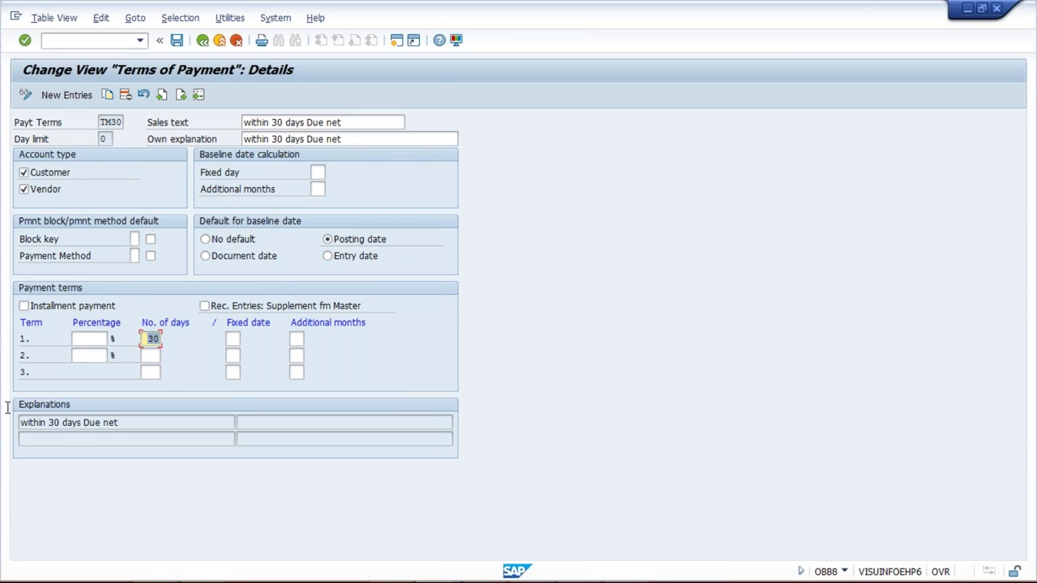
pyautogui.moveTo(120, 422); pyautogui.dragTo(19, 422)
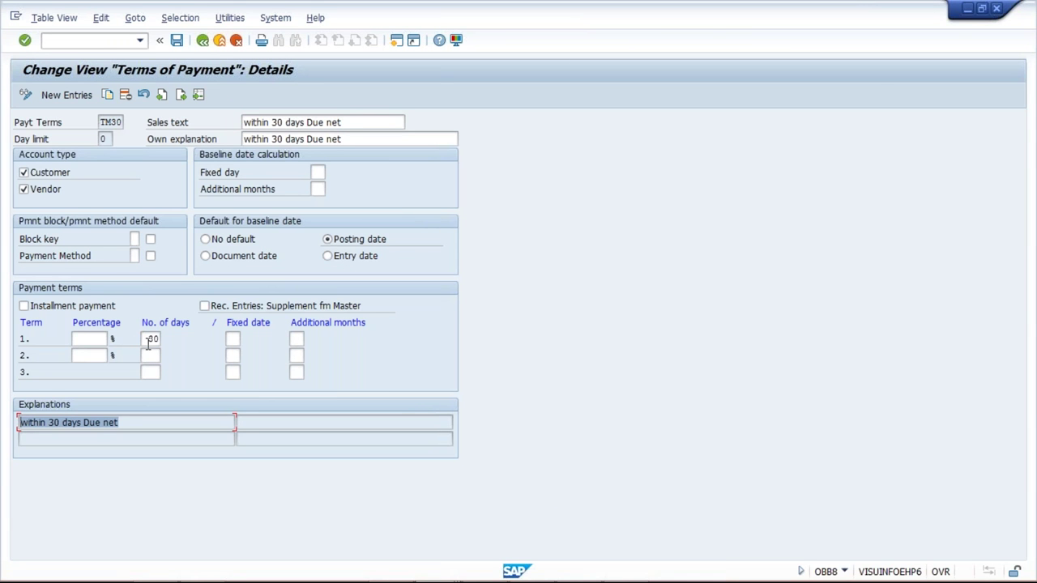
pyautogui.click(150, 339)
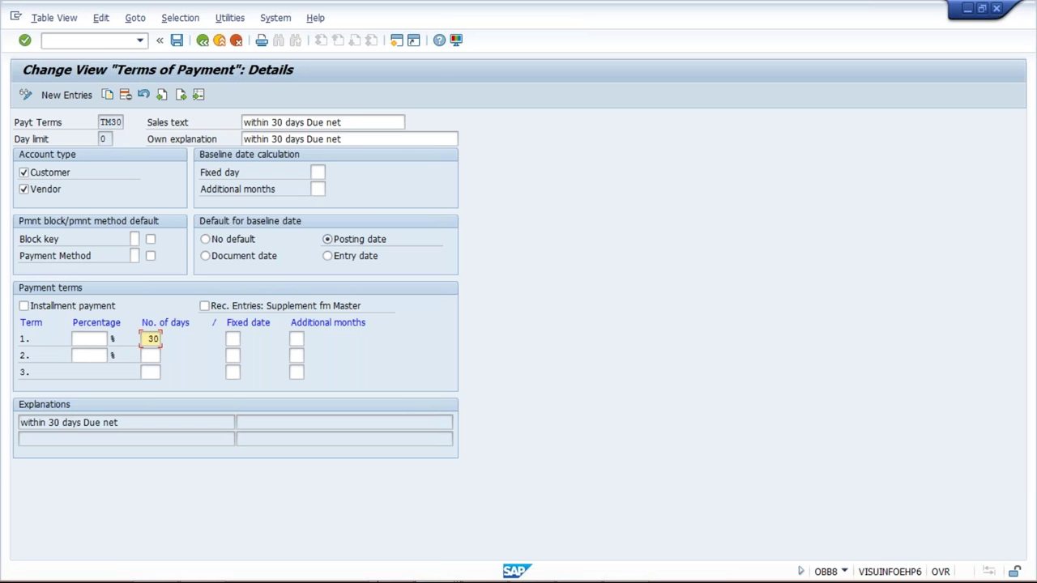
pyautogui.moveTo(440, 572)
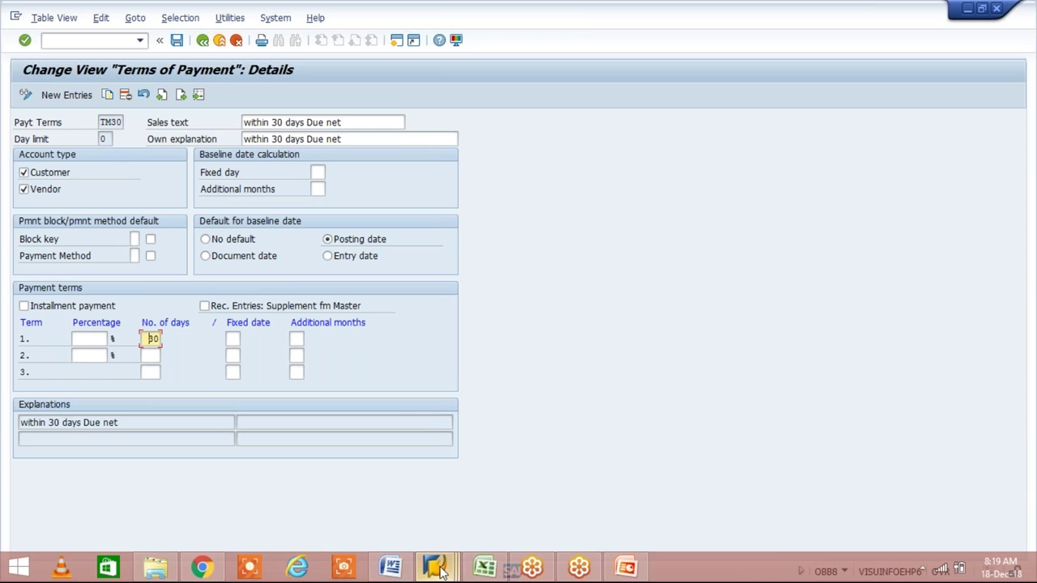
pyautogui.click(440, 572)
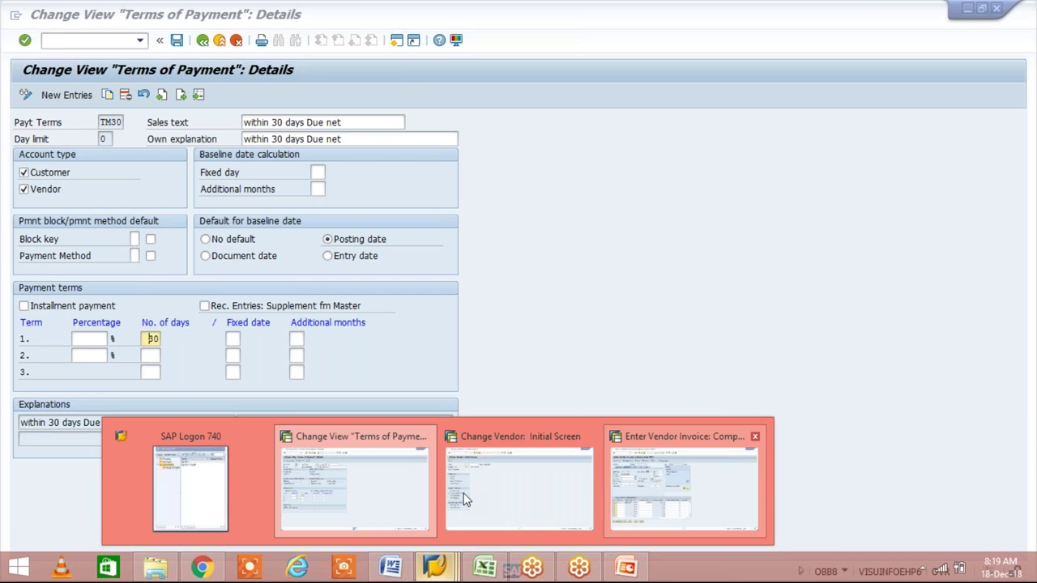
pyautogui.click(641, 478)
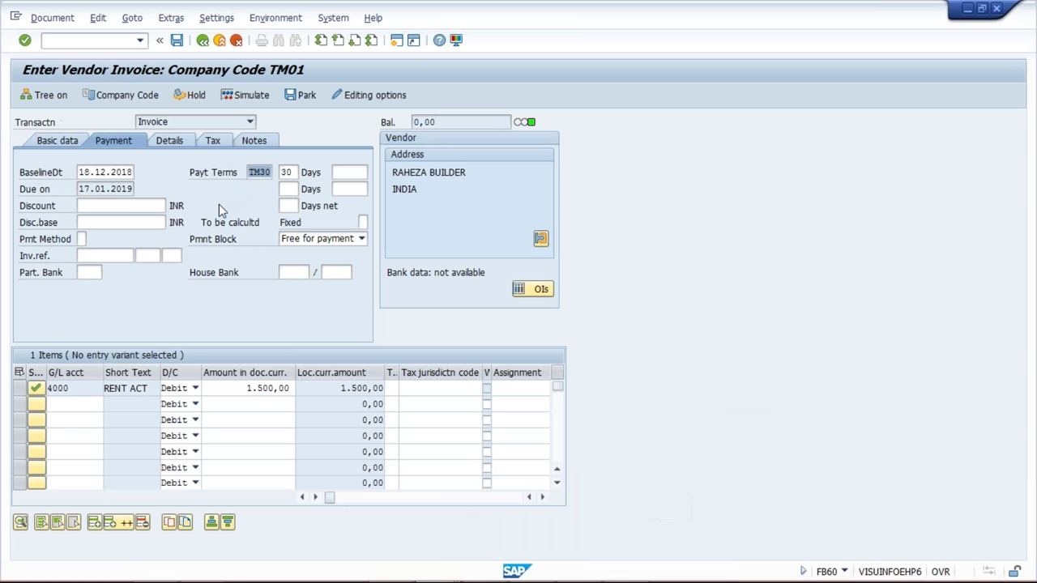
pyautogui.click(293, 172)
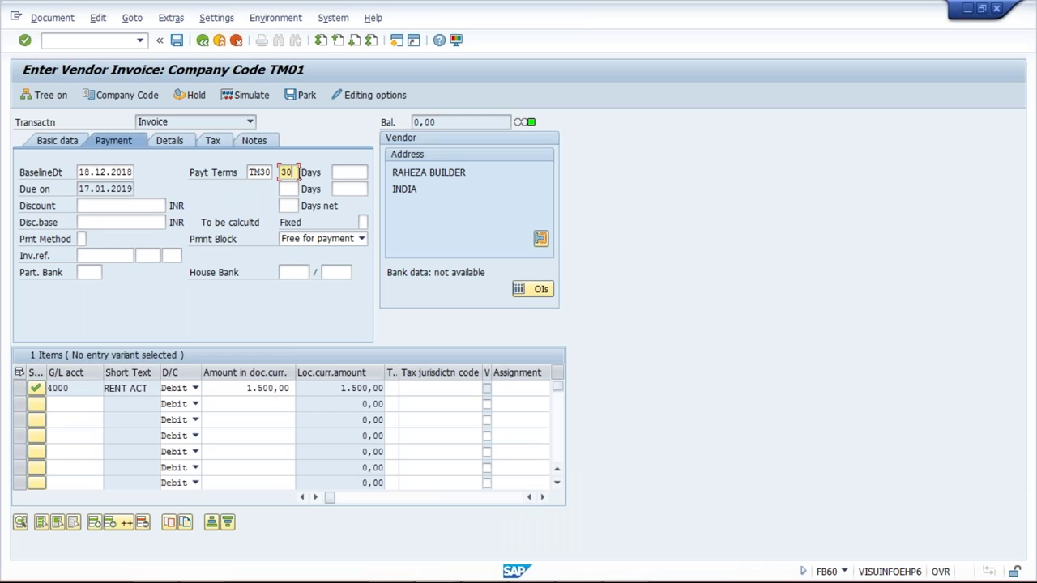
# Step: Highlight baseline date 18.12.2018, then invoice date 15.12.2018 and posting date 18.12.2018 on Basic data
pyautogui.click(79, 171)
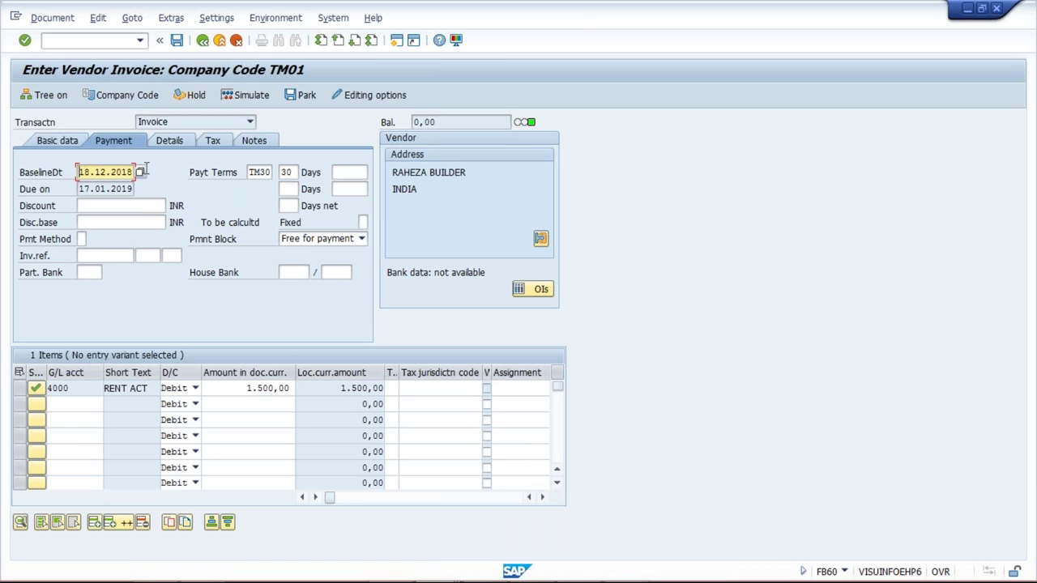
pyautogui.hotkey('shift', 'End')
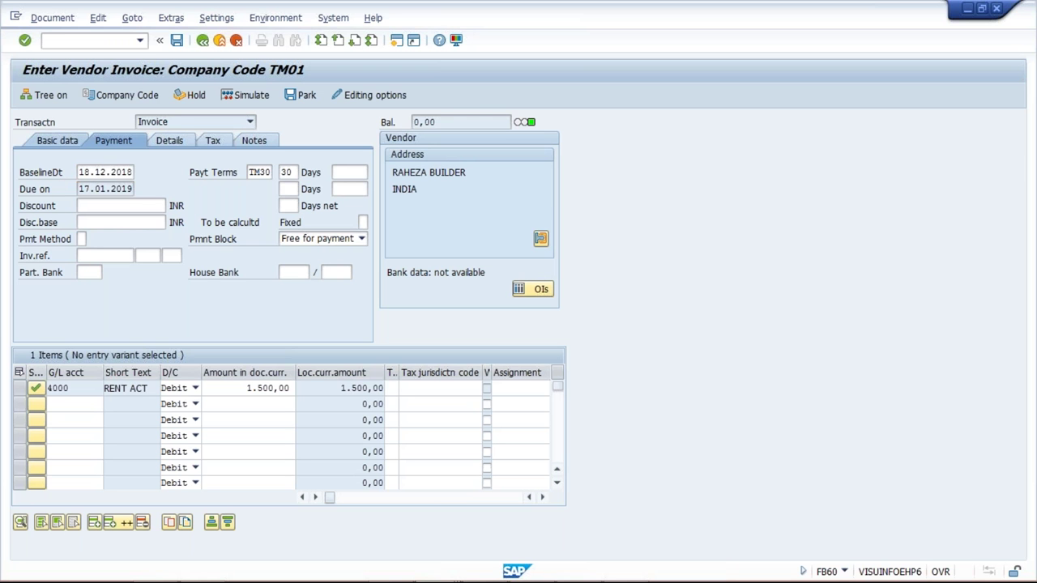
pyautogui.click(48, 140)
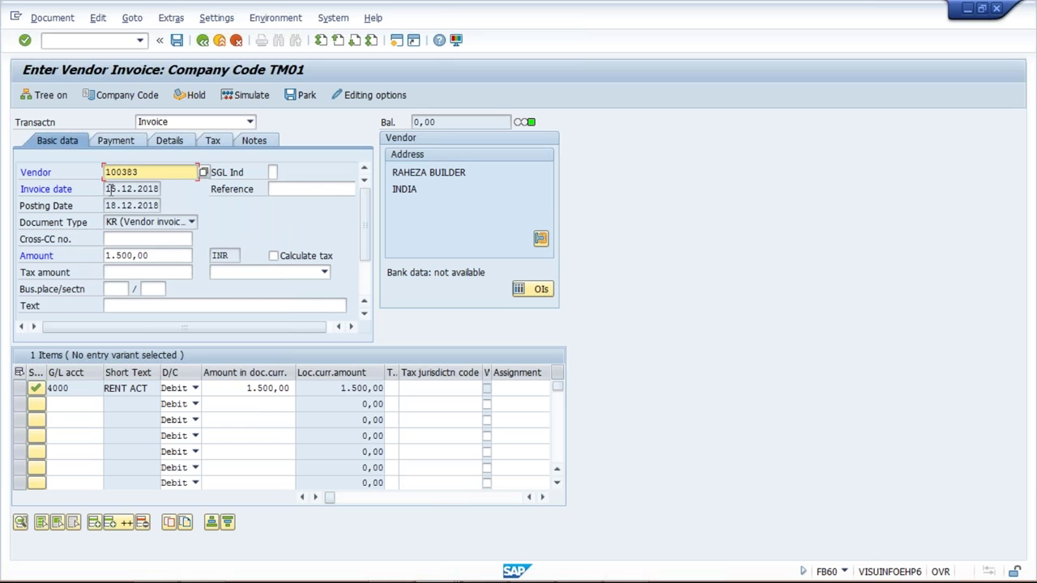
pyautogui.moveTo(106, 188); pyautogui.dragTo(159, 188)
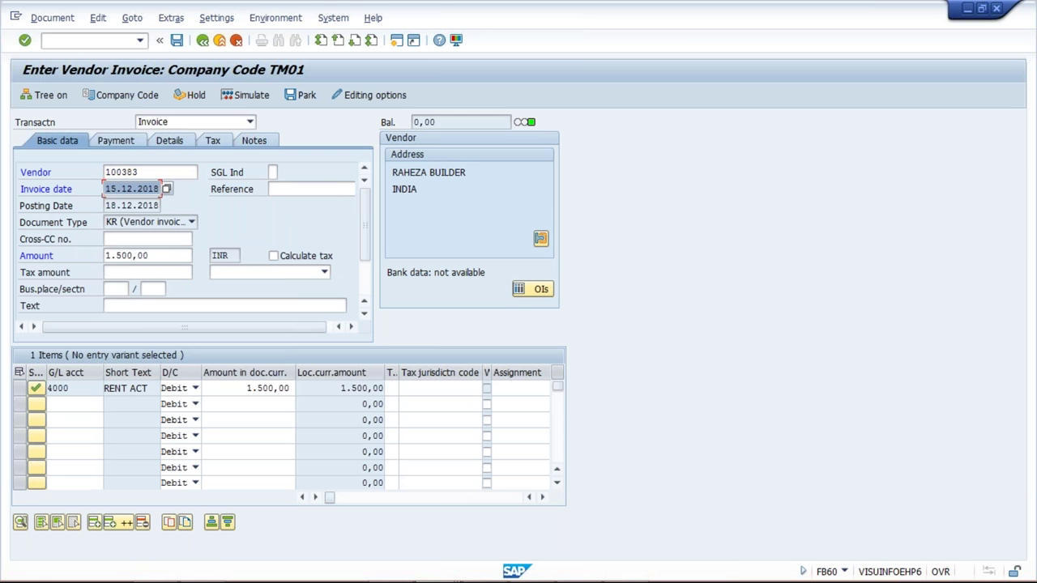
pyautogui.moveTo(106, 205); pyautogui.dragTo(160, 205)
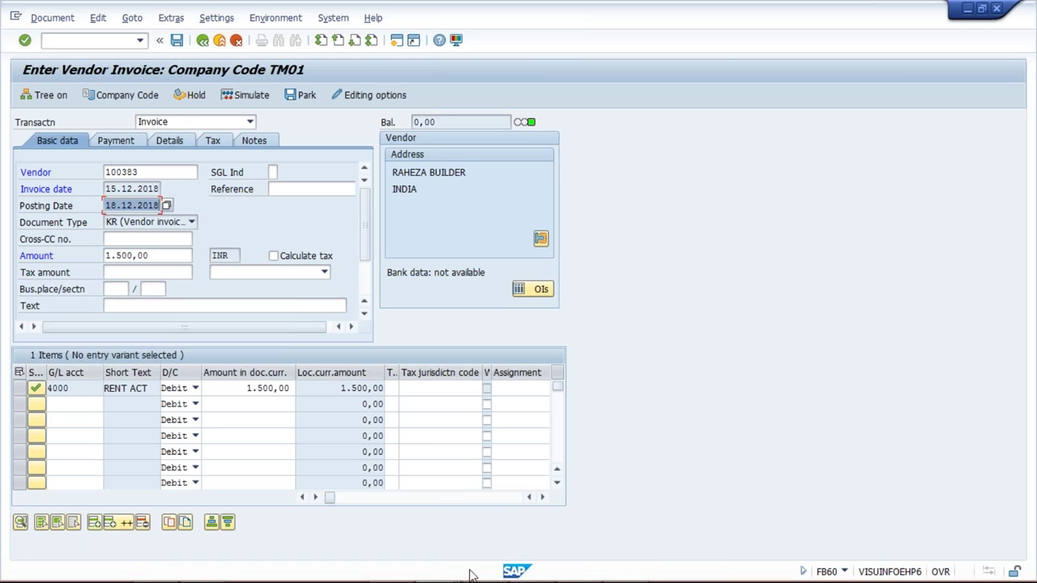
pyautogui.moveTo(442, 574)
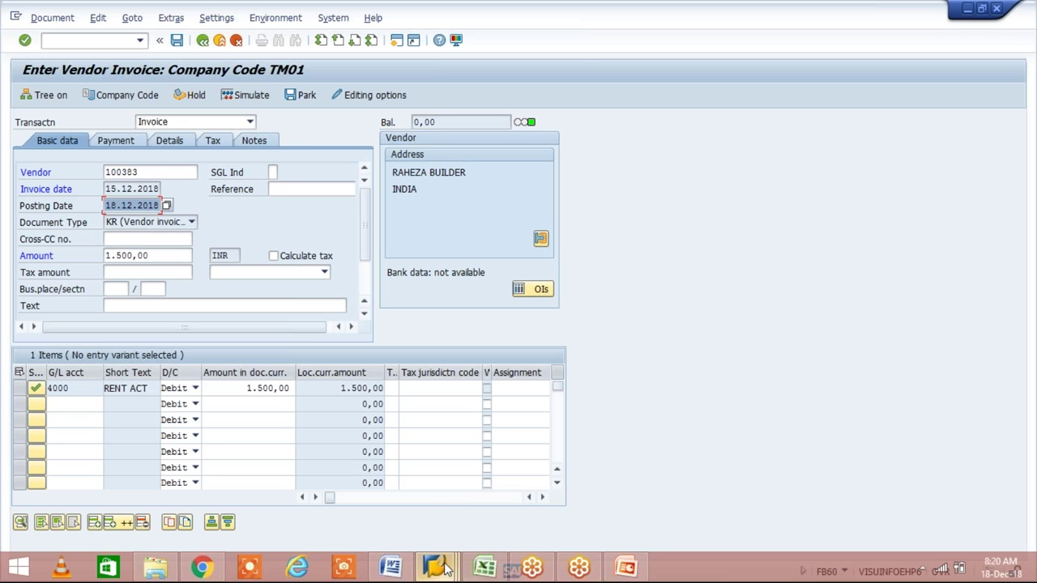
# Step: Restore the TM30 Terms of Payment details window from the taskbar
pyautogui.click(437, 568)
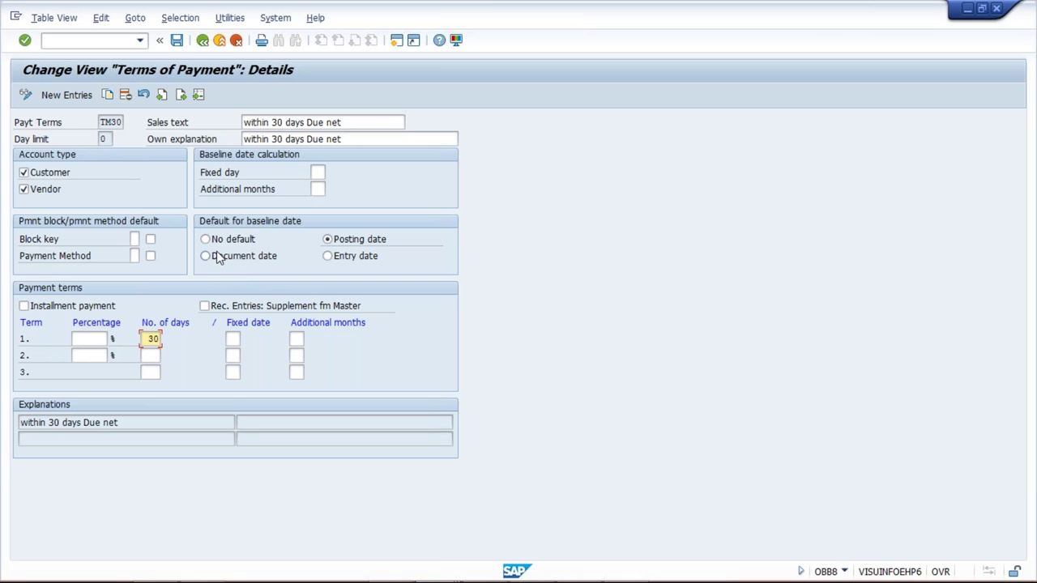
pyautogui.moveTo(447, 569)
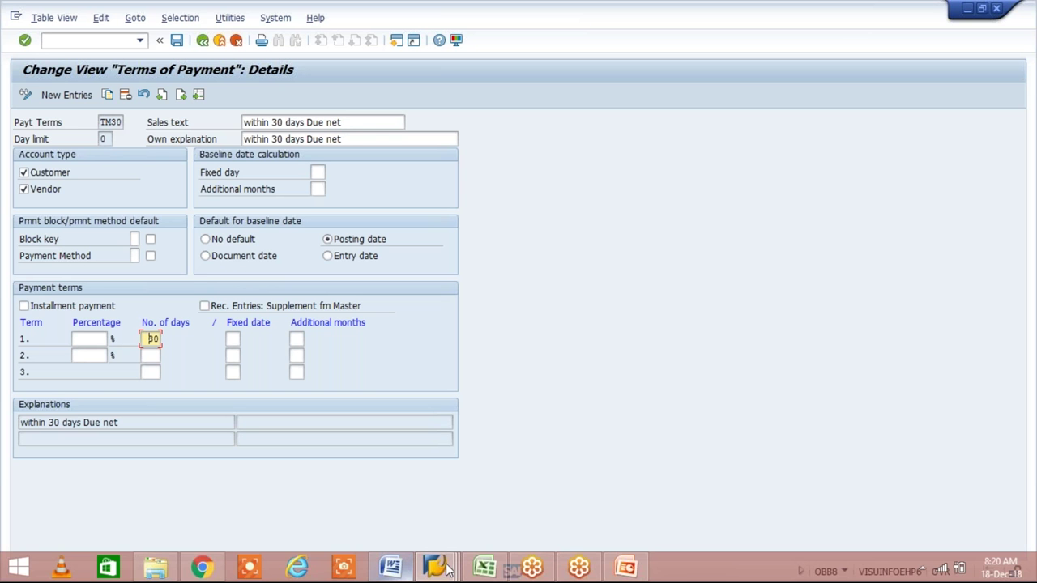
pyautogui.click(437, 570)
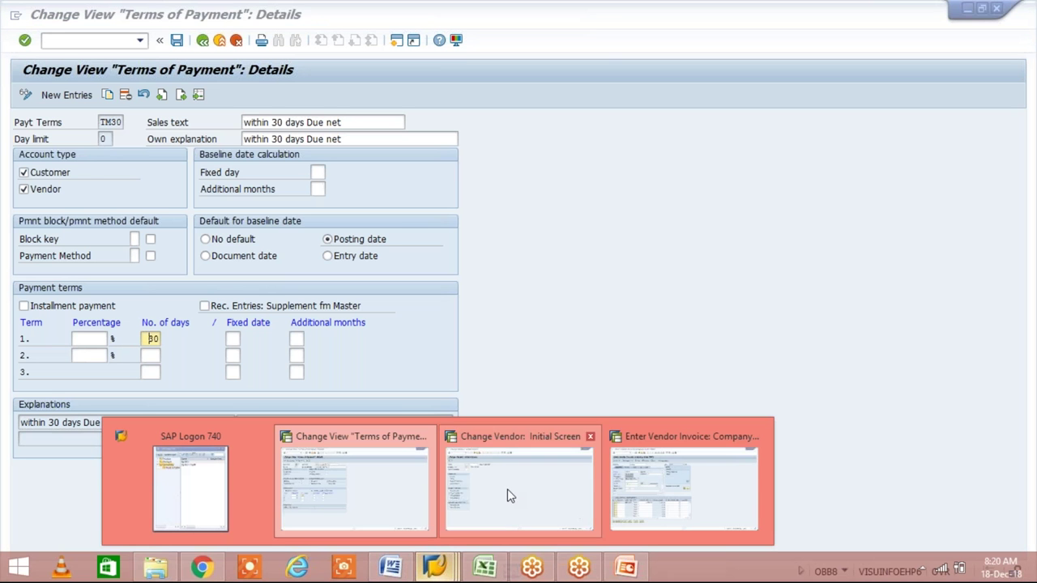
pyautogui.click(400, 479)
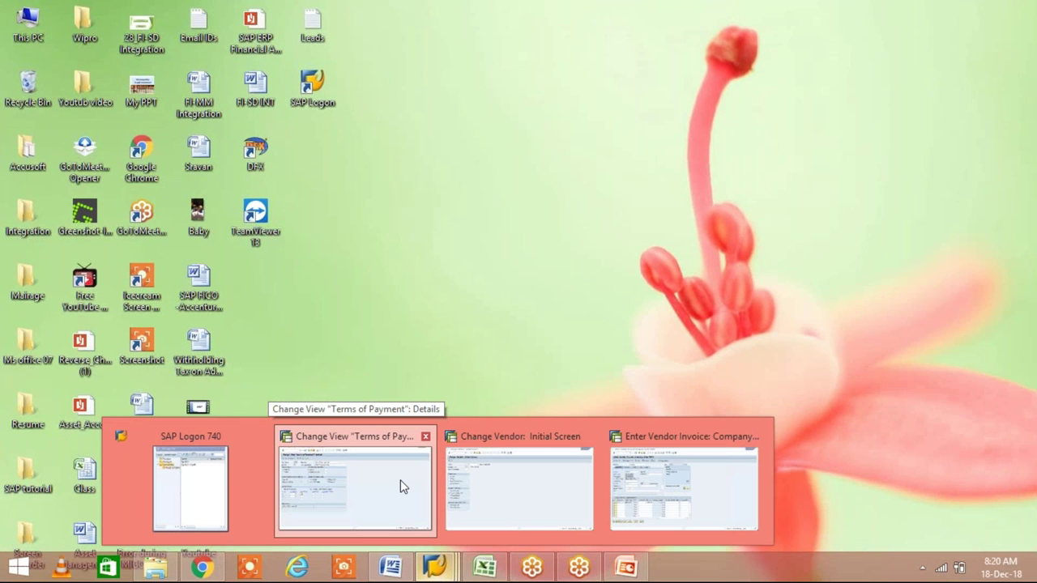
pyautogui.click(401, 480)
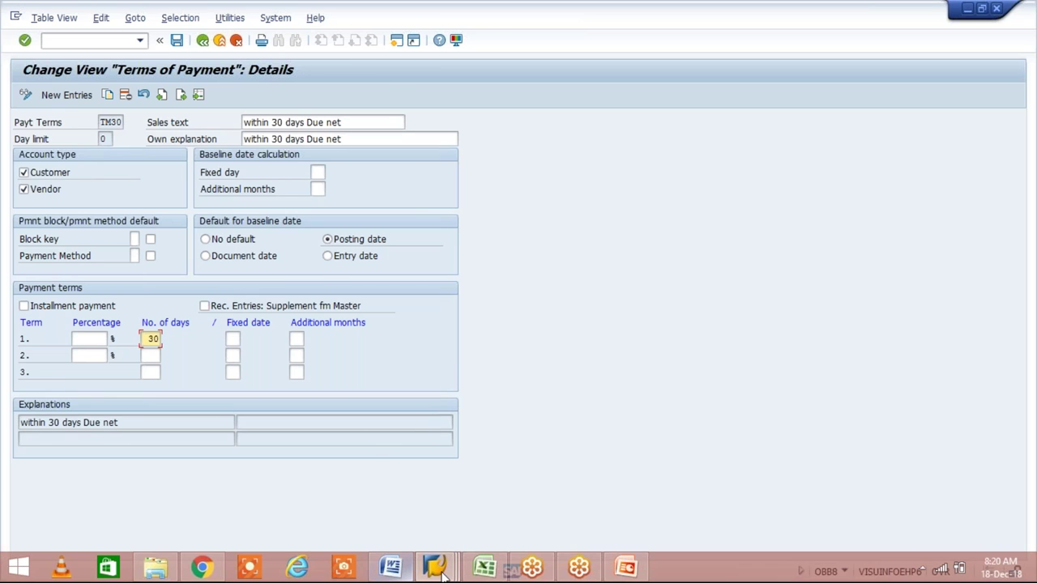
# Step: Return to the vendor invoice and check invoice date 15.12.2018 and the posting date
pyautogui.click(534, 472)
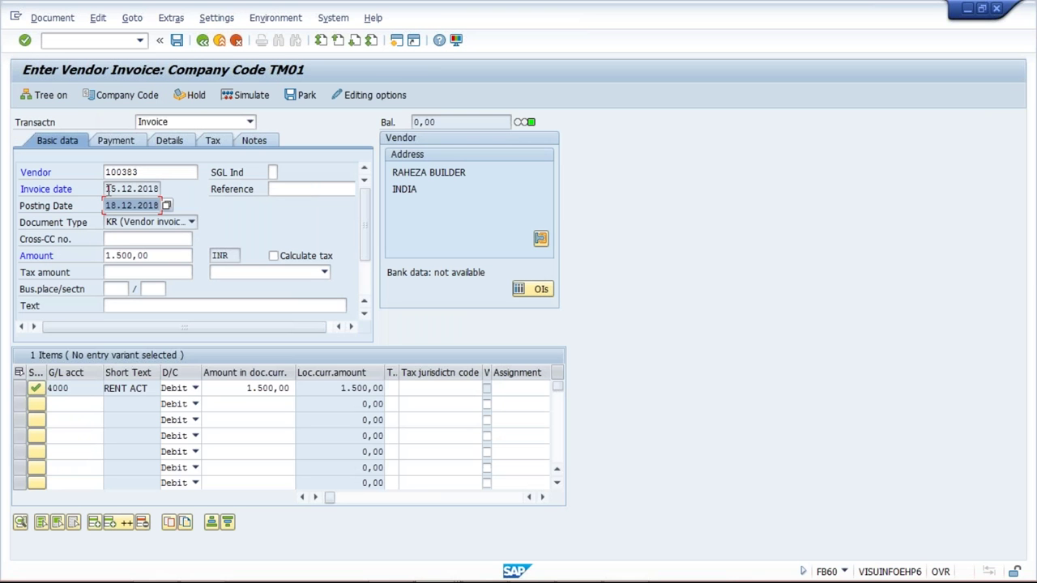
pyautogui.click(162, 190)
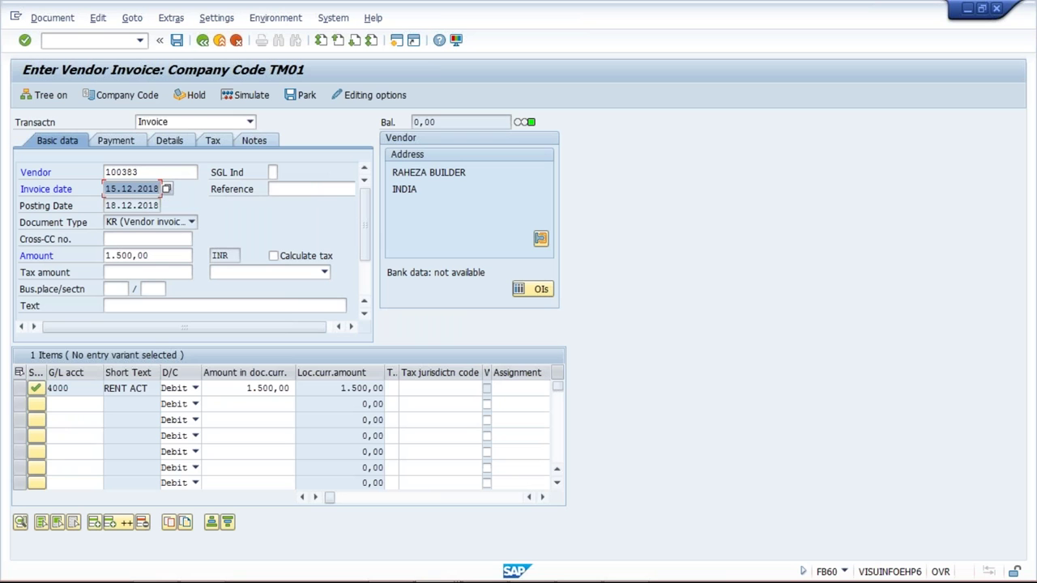
pyautogui.click(120, 210)
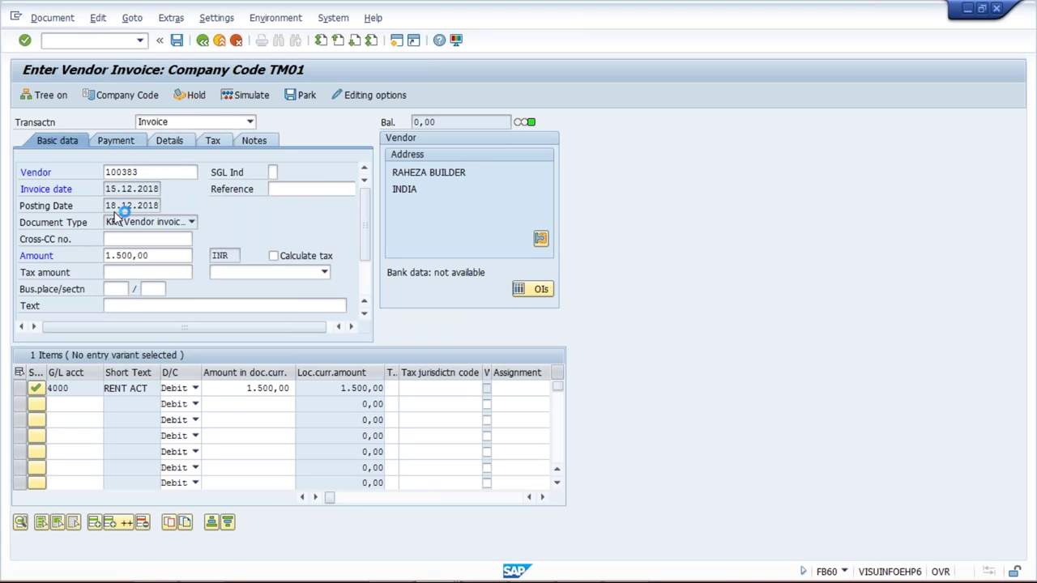
# Step: Review payment details: baseline 18.12.2018, terms TM30 for 30 days, due 17.01.2019
pyautogui.click(116, 141)
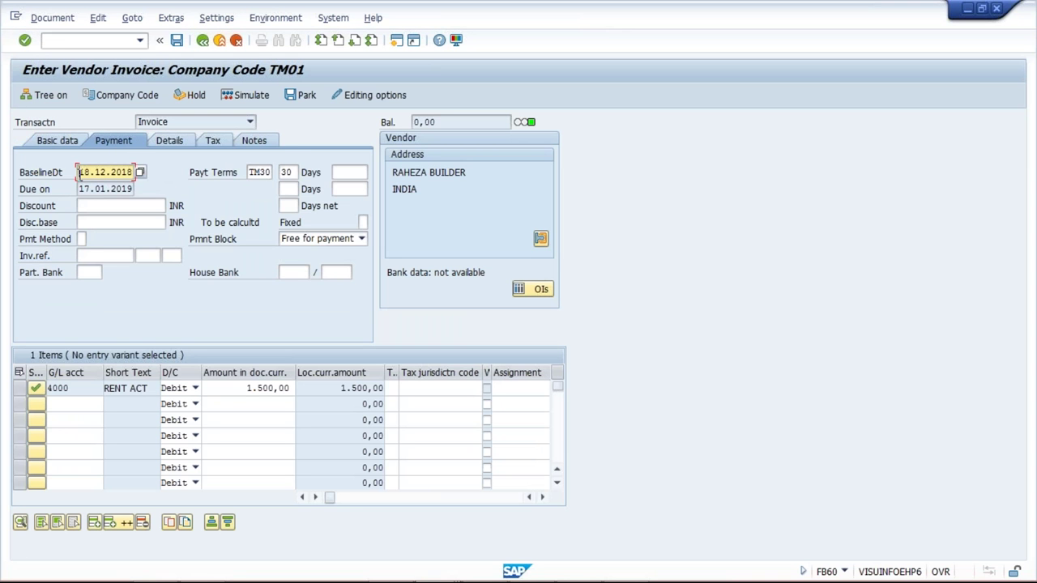
pyautogui.moveTo(79, 172); pyautogui.dragTo(151, 172)
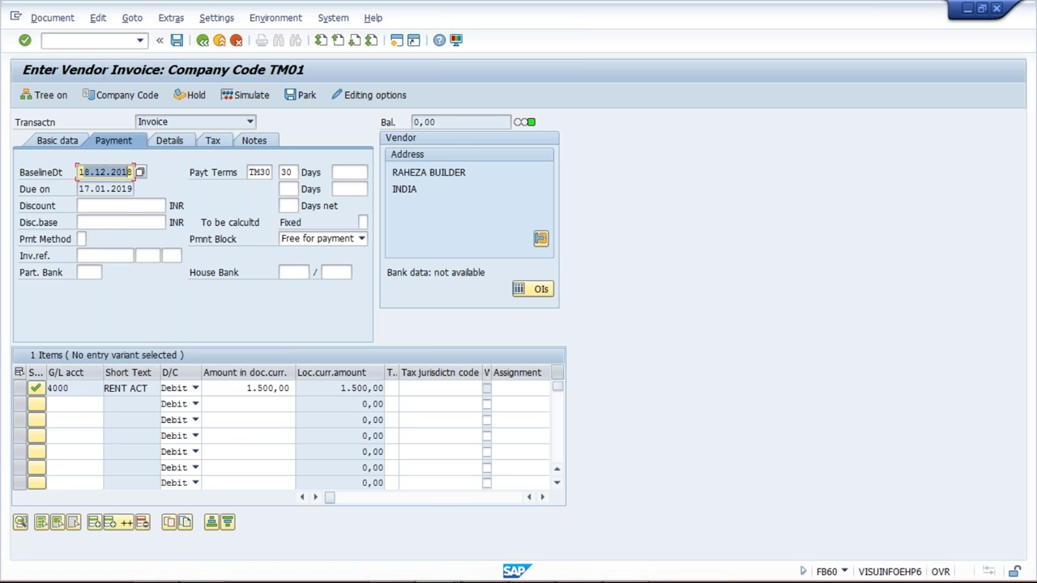
pyautogui.click(287, 172)
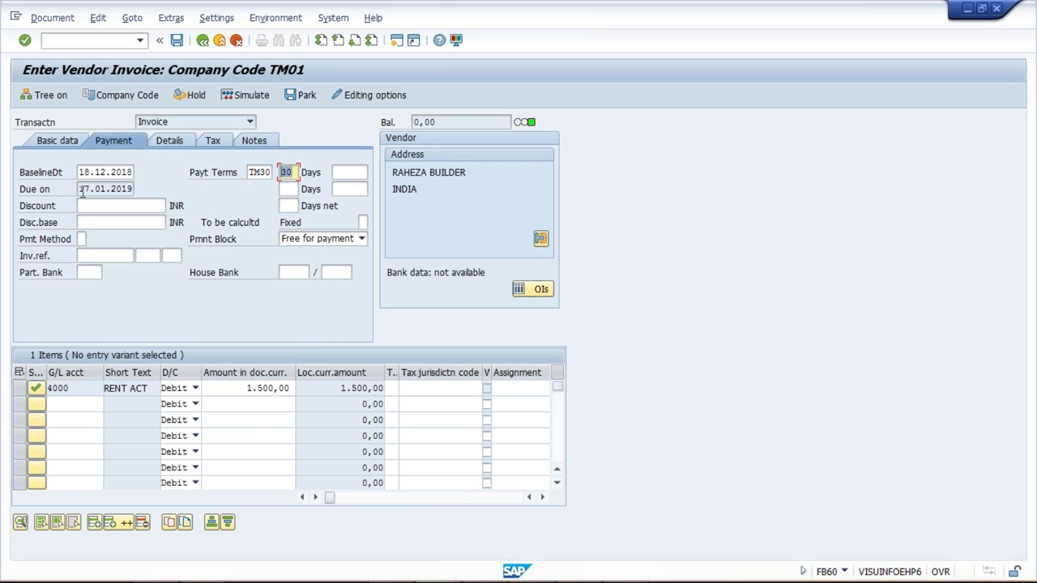
pyautogui.click(130, 189)
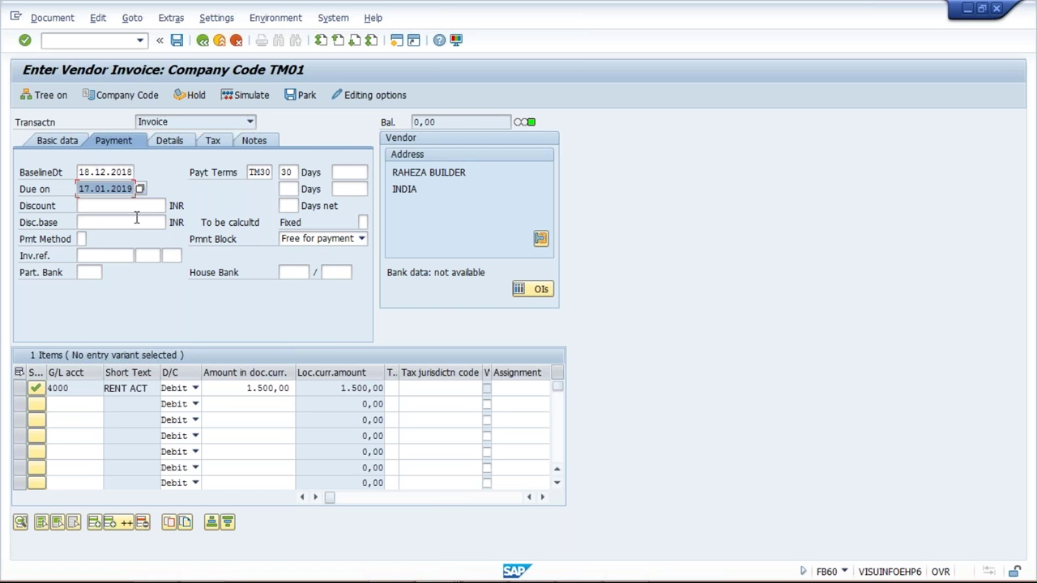
# Step: Post the invoice as document 1014 in TM01, then start transaction /NFBL1N
pyautogui.click(177, 41)
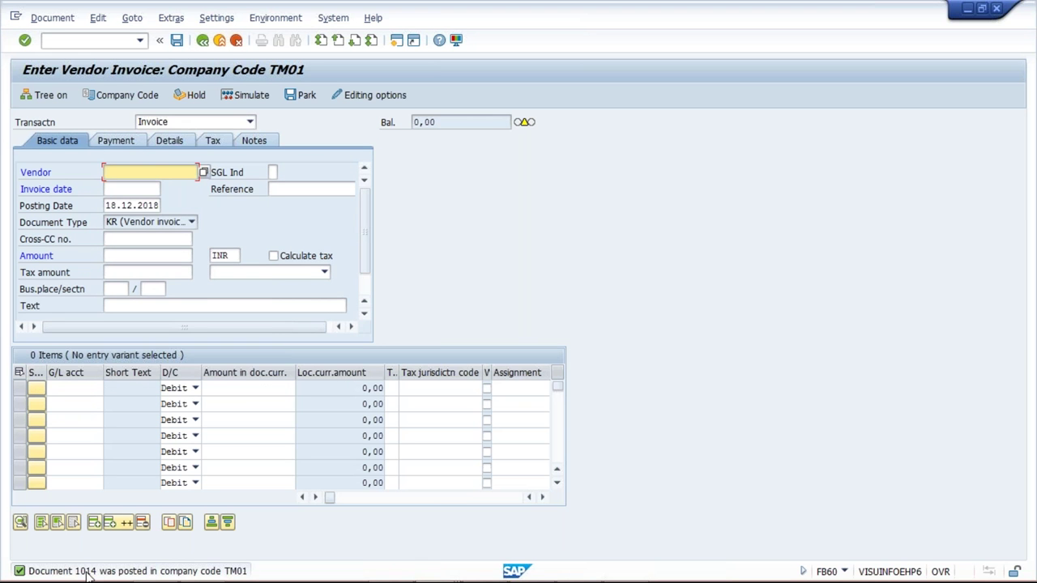
pyautogui.click(58, 35)
pyautogui.write('/N')
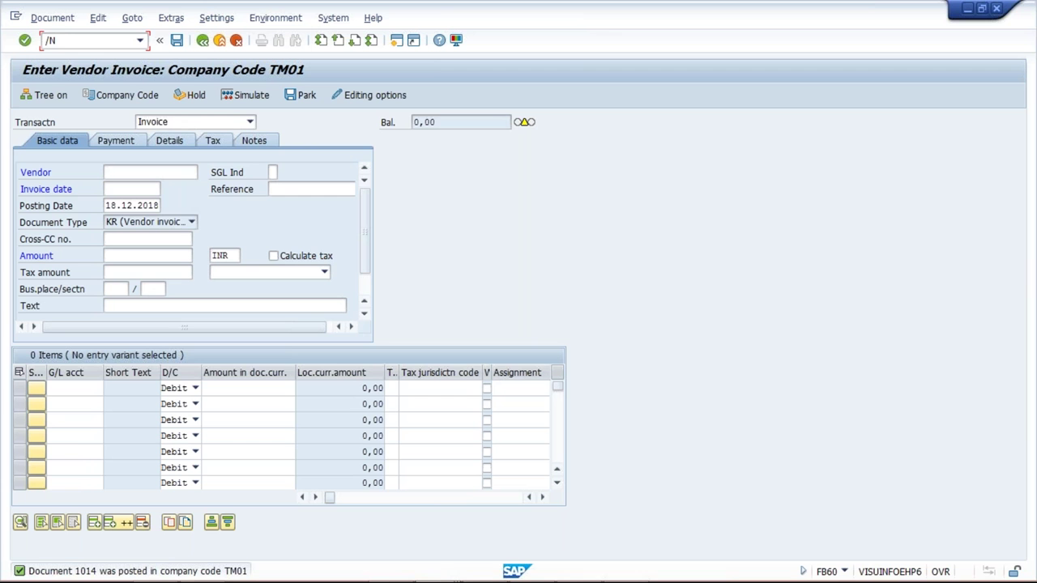
pyautogui.write('FBL1N')
pyautogui.press('Return')
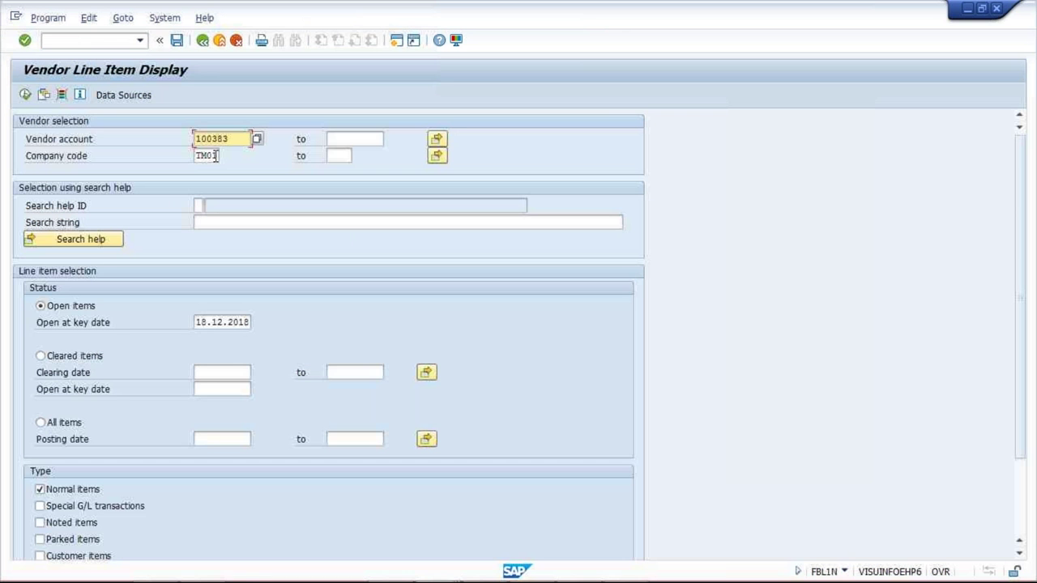
# Step: Run FBL1N for vendor 100383's open items in TM01
pyautogui.press('F8')
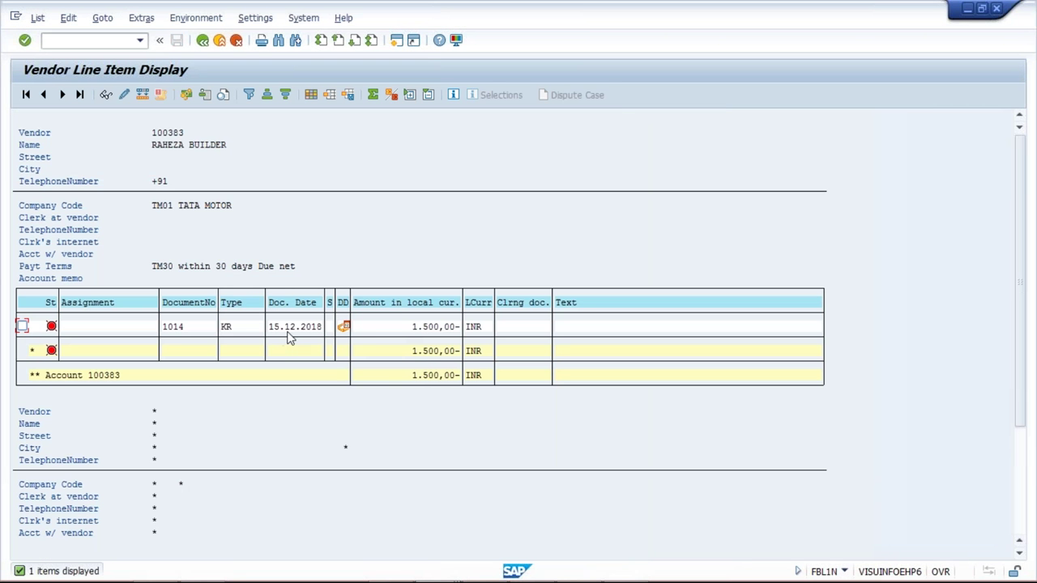
# Step: Find the hidden field 'DUE' in the list layout and add the Net due date column
pyautogui.click(314, 98)
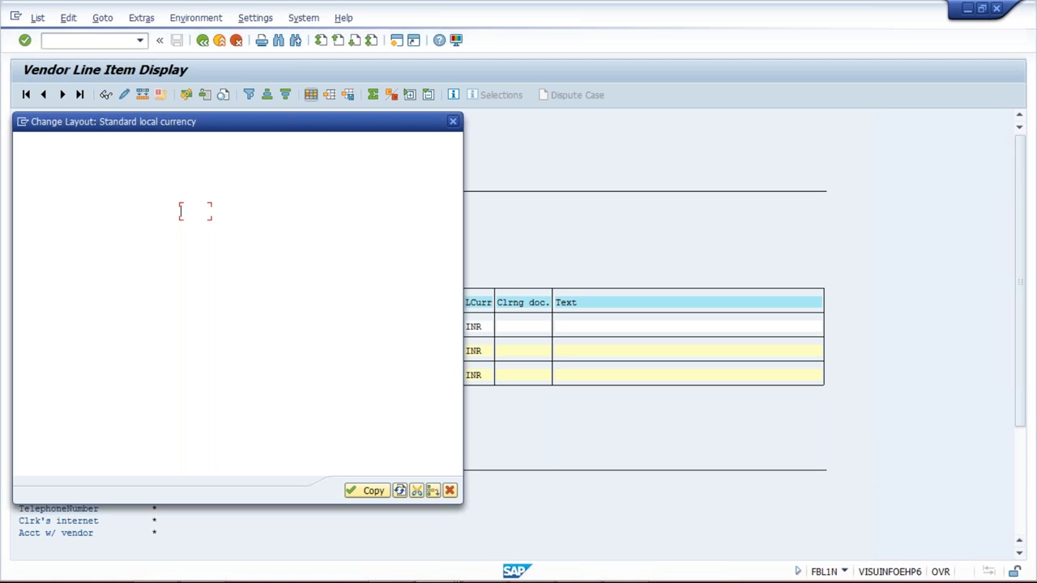
pyautogui.click(325, 430)
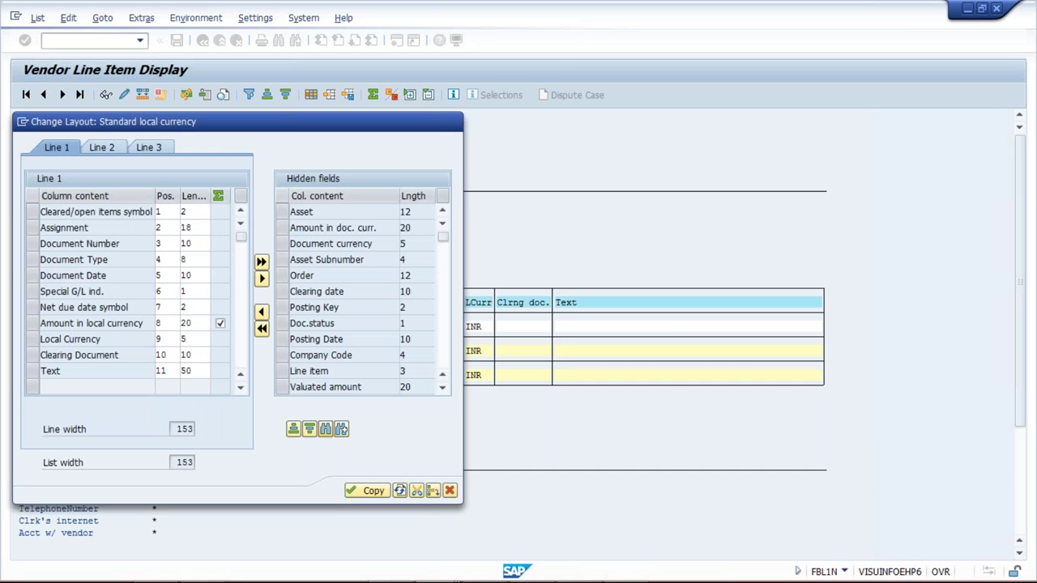
pyautogui.write('DUE')
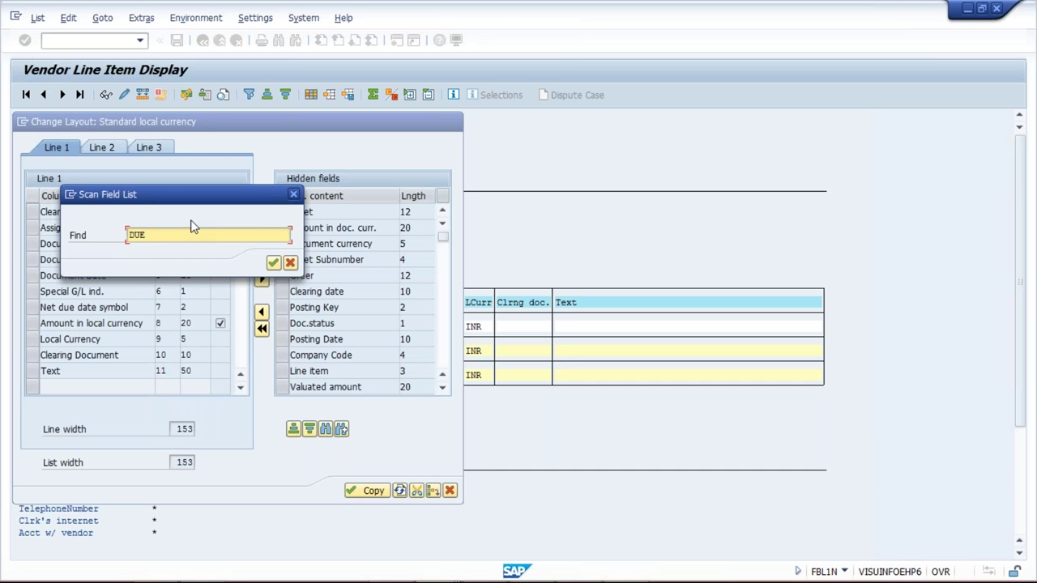
pyautogui.press('Return')
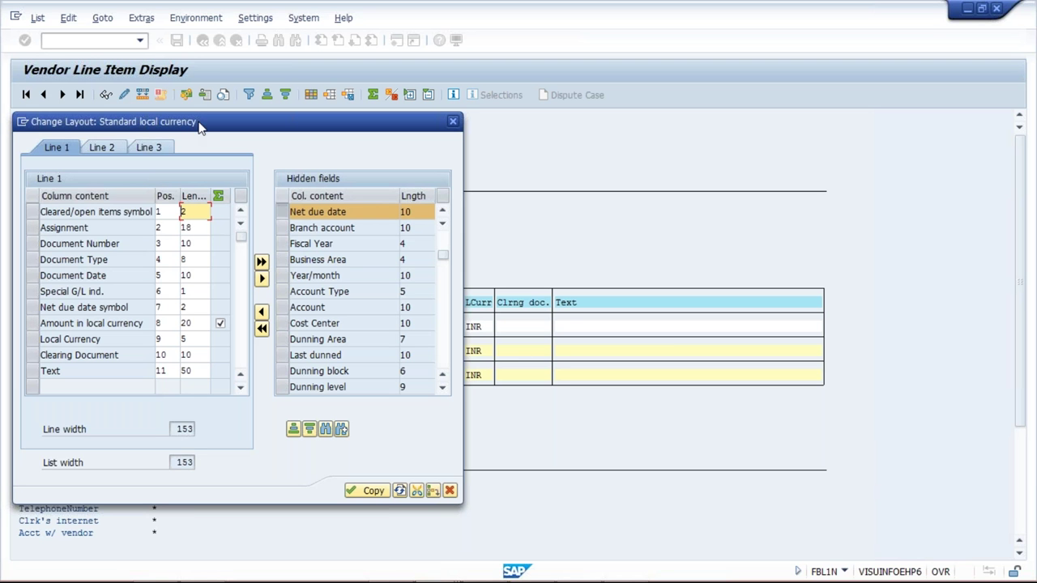
pyautogui.moveTo(200, 128); pyautogui.dragTo(480, 438)
pyautogui.moveTo(481, 388); pyautogui.dragTo(430, 247)
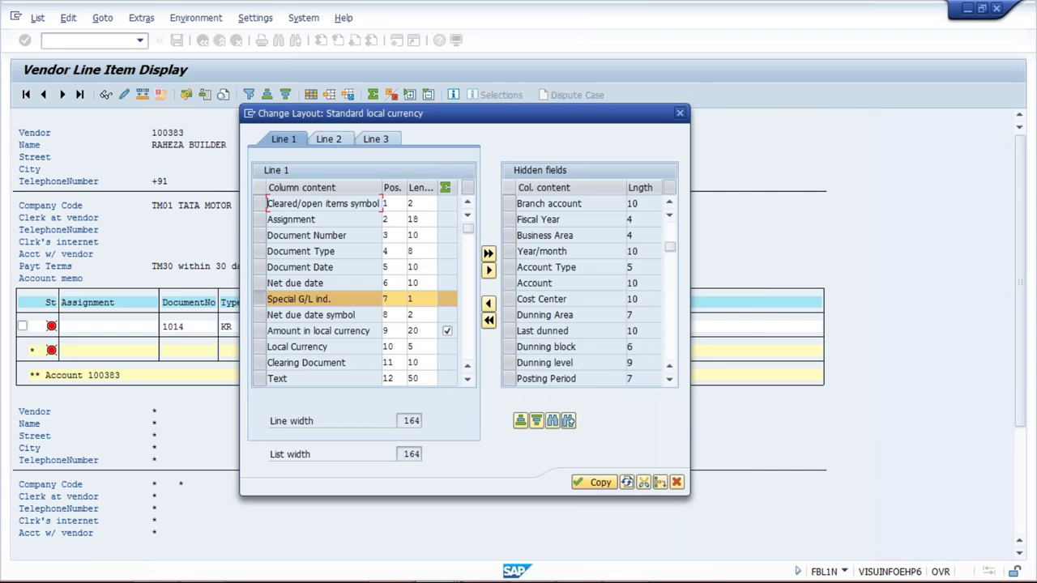
pyautogui.click(594, 482)
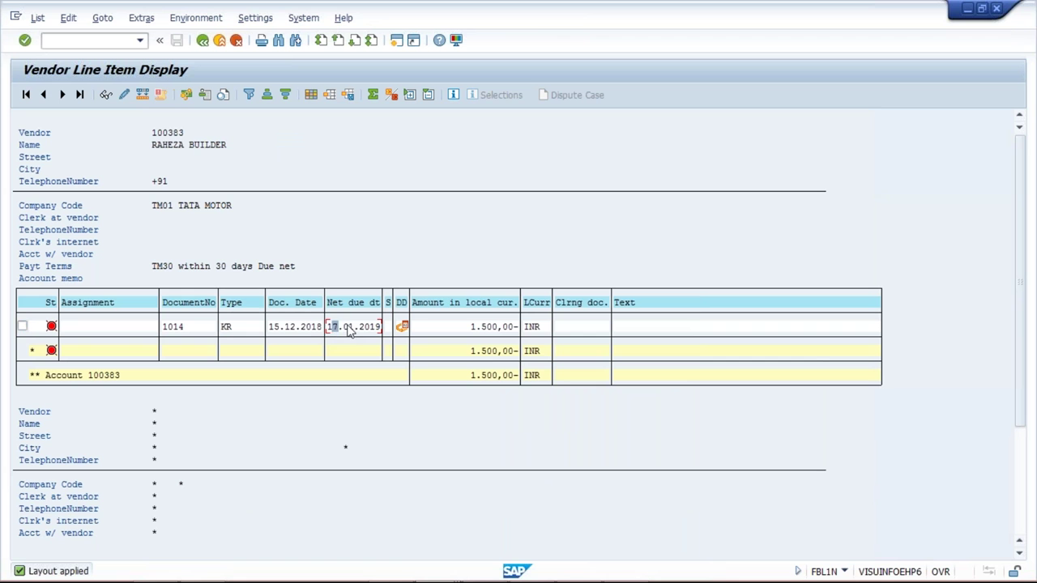
pyautogui.click(351, 329)
pyautogui.moveTo(403, 332)
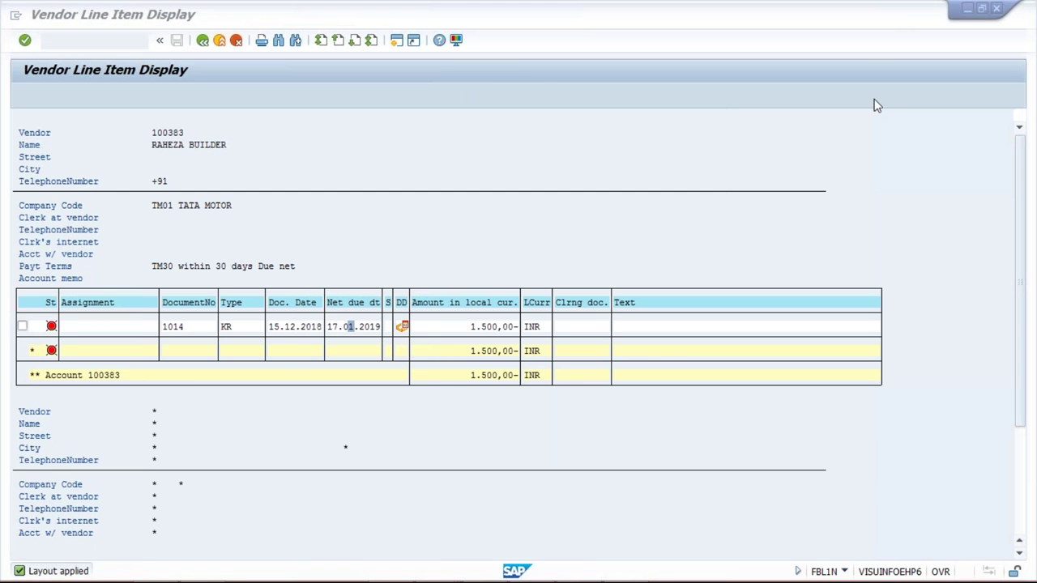
pyautogui.click(587, 256)
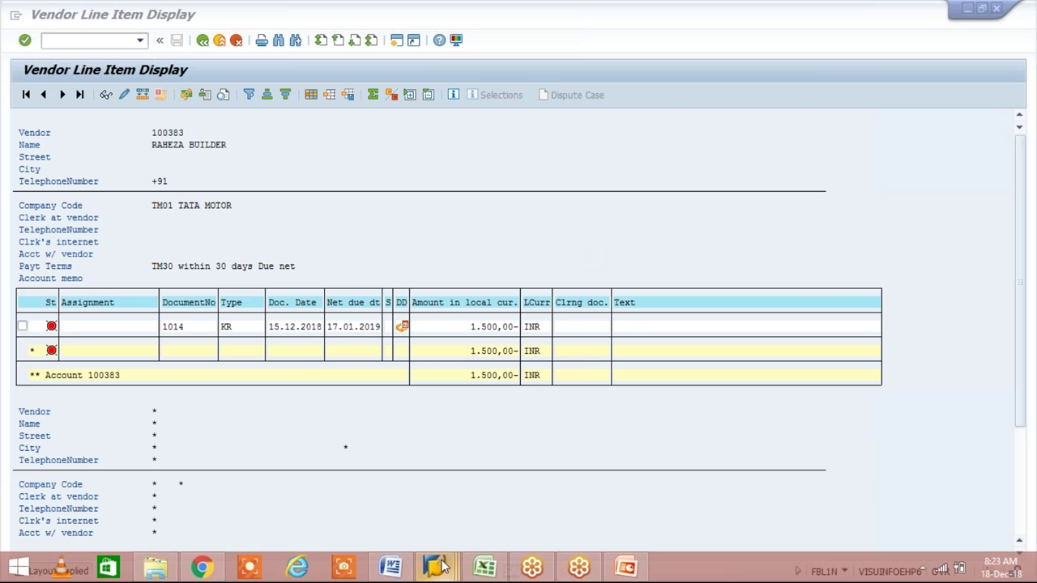
pyautogui.click(505, 208)
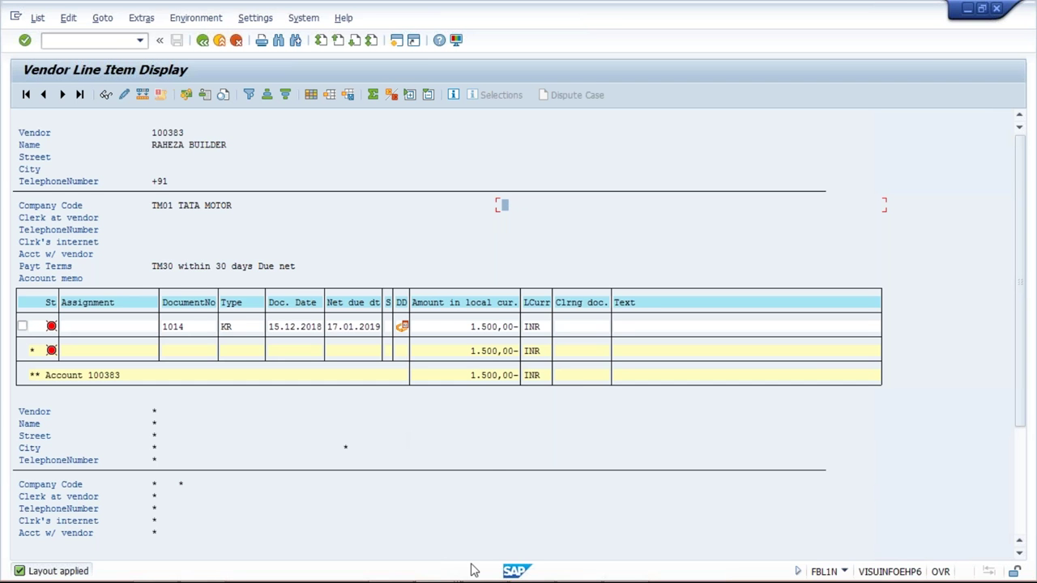
pyautogui.click(516, 437)
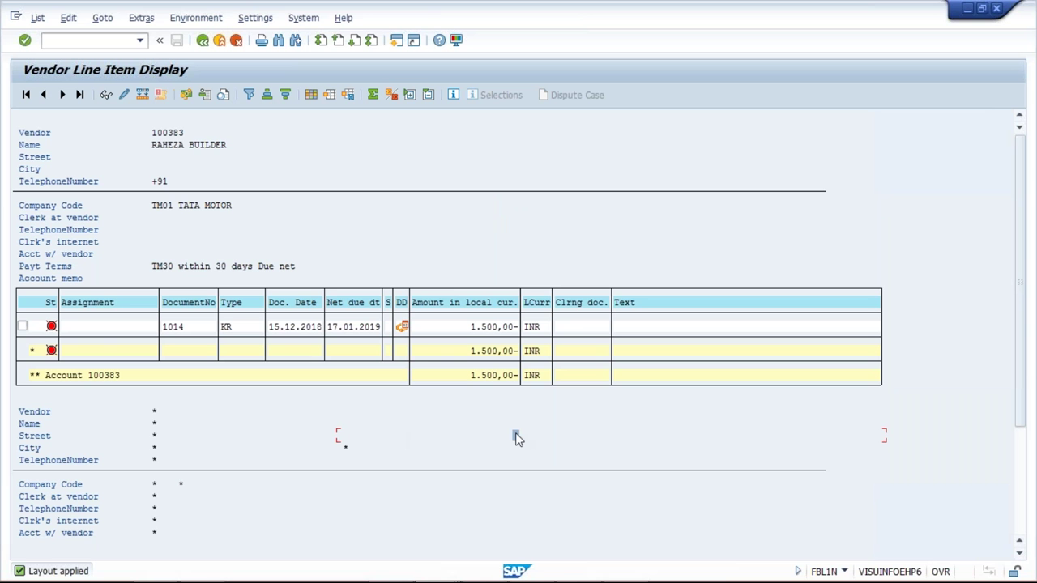